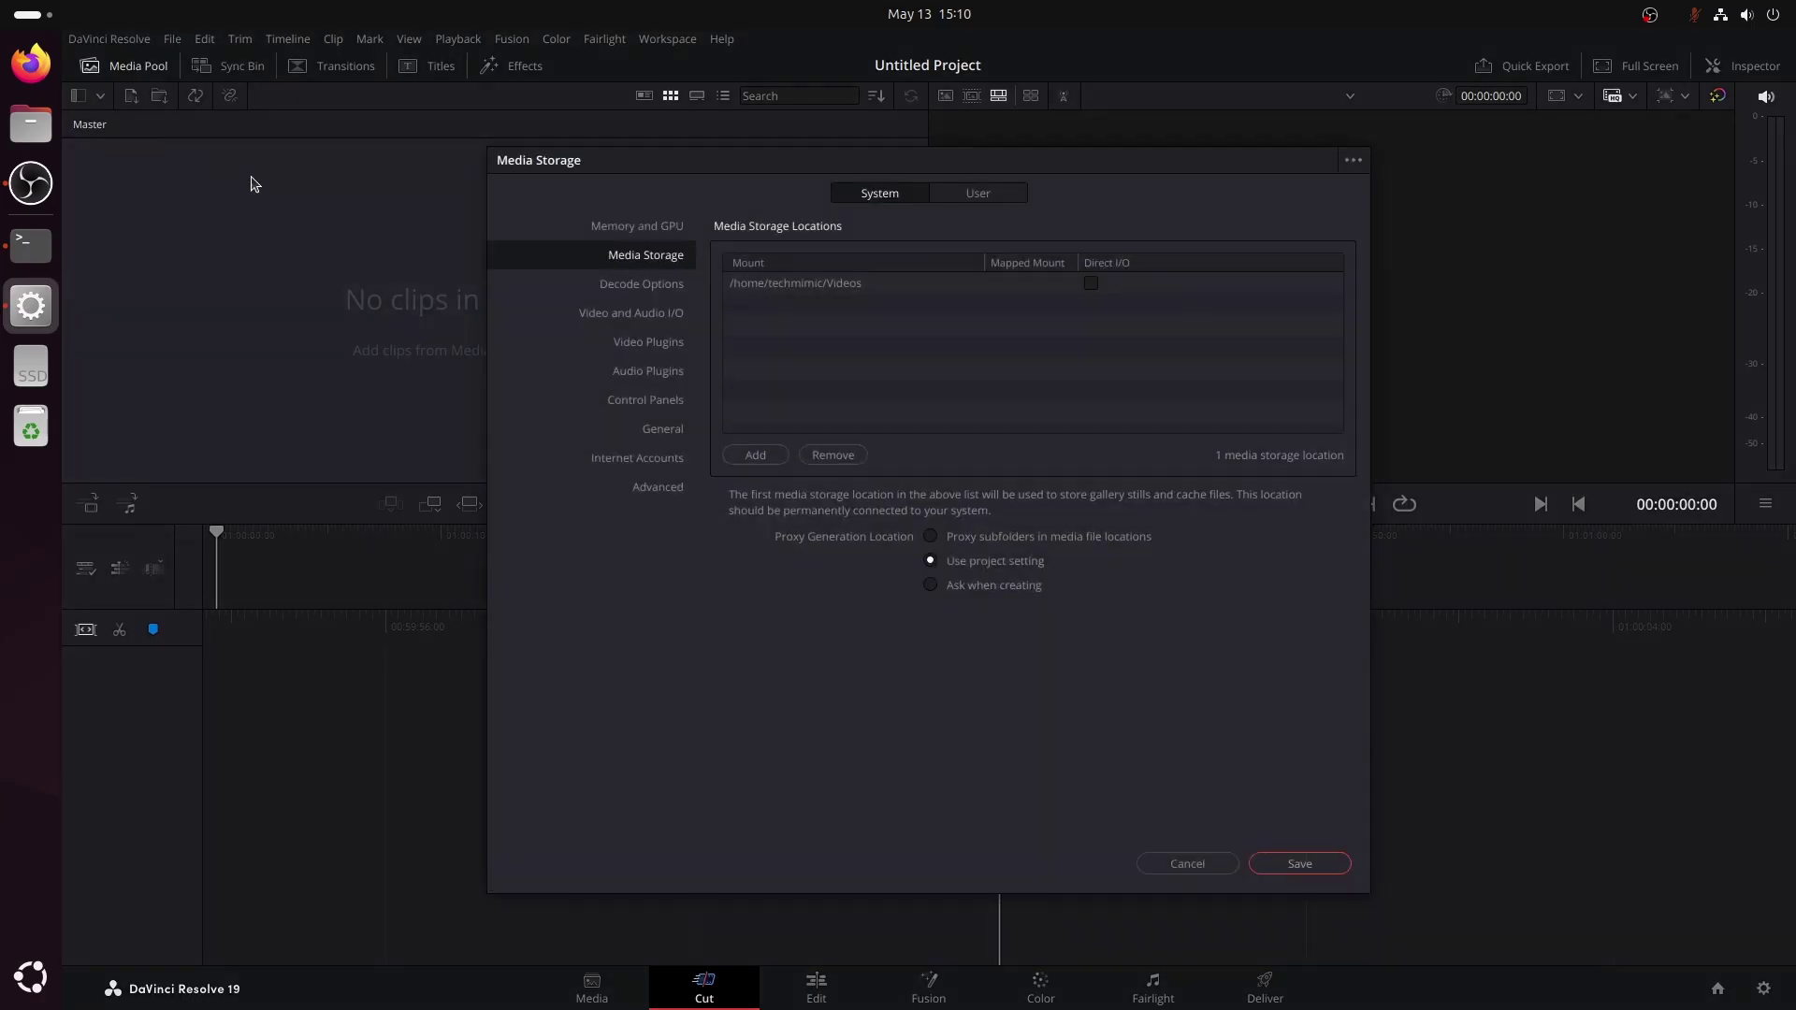
Check the Memory and GPU preferences, cancel without saving, and quit DaVinci Resolve.
left_click(656, 228)
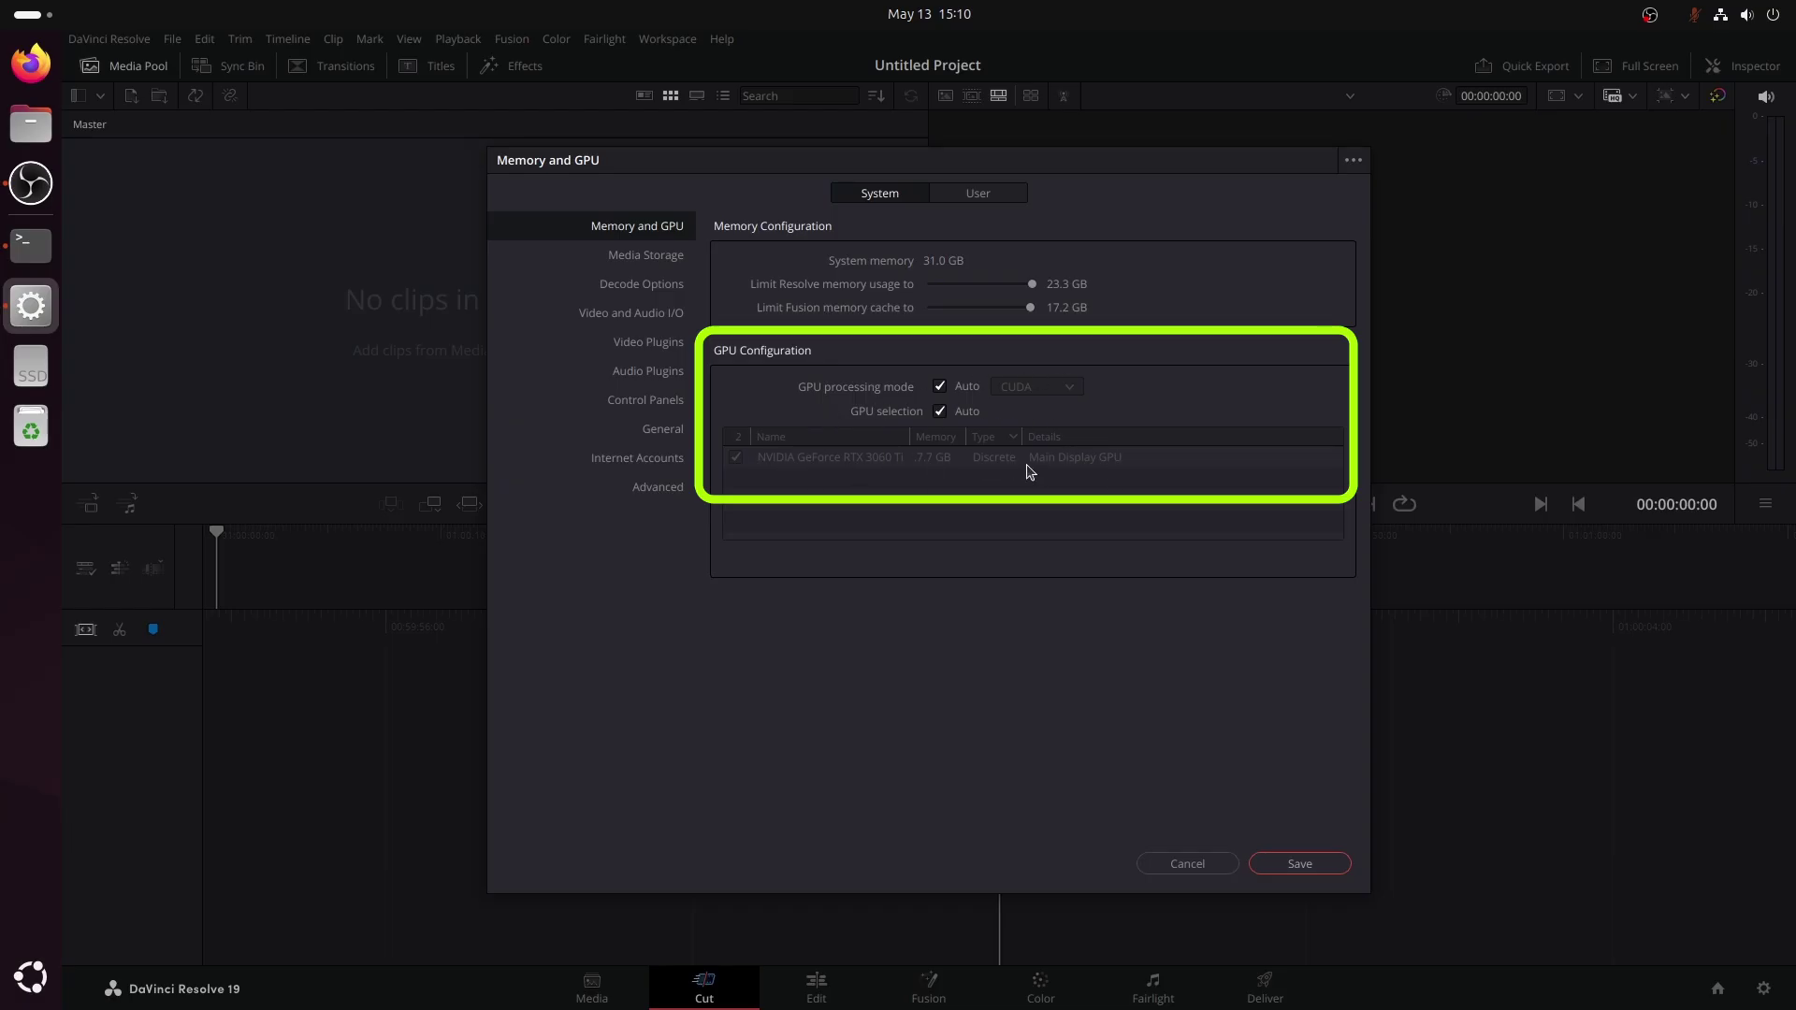
left_click(1186, 864)
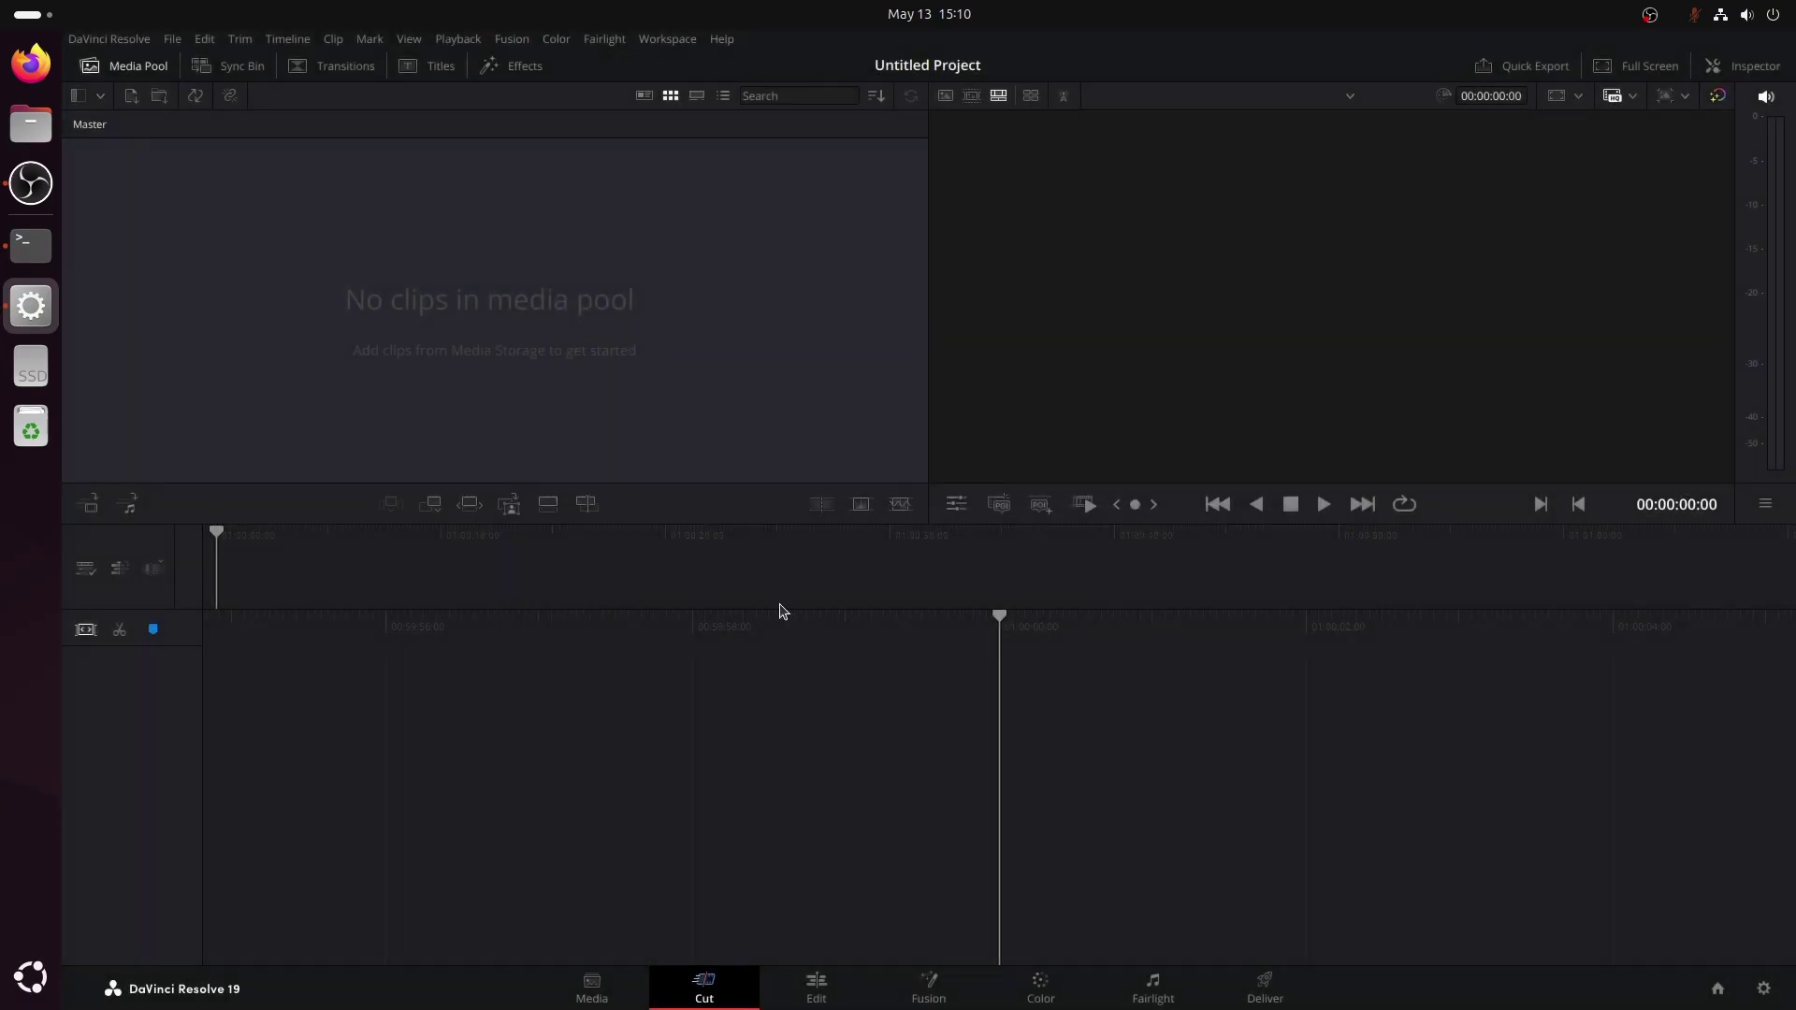
left_click(117, 38)
left_click(157, 158)
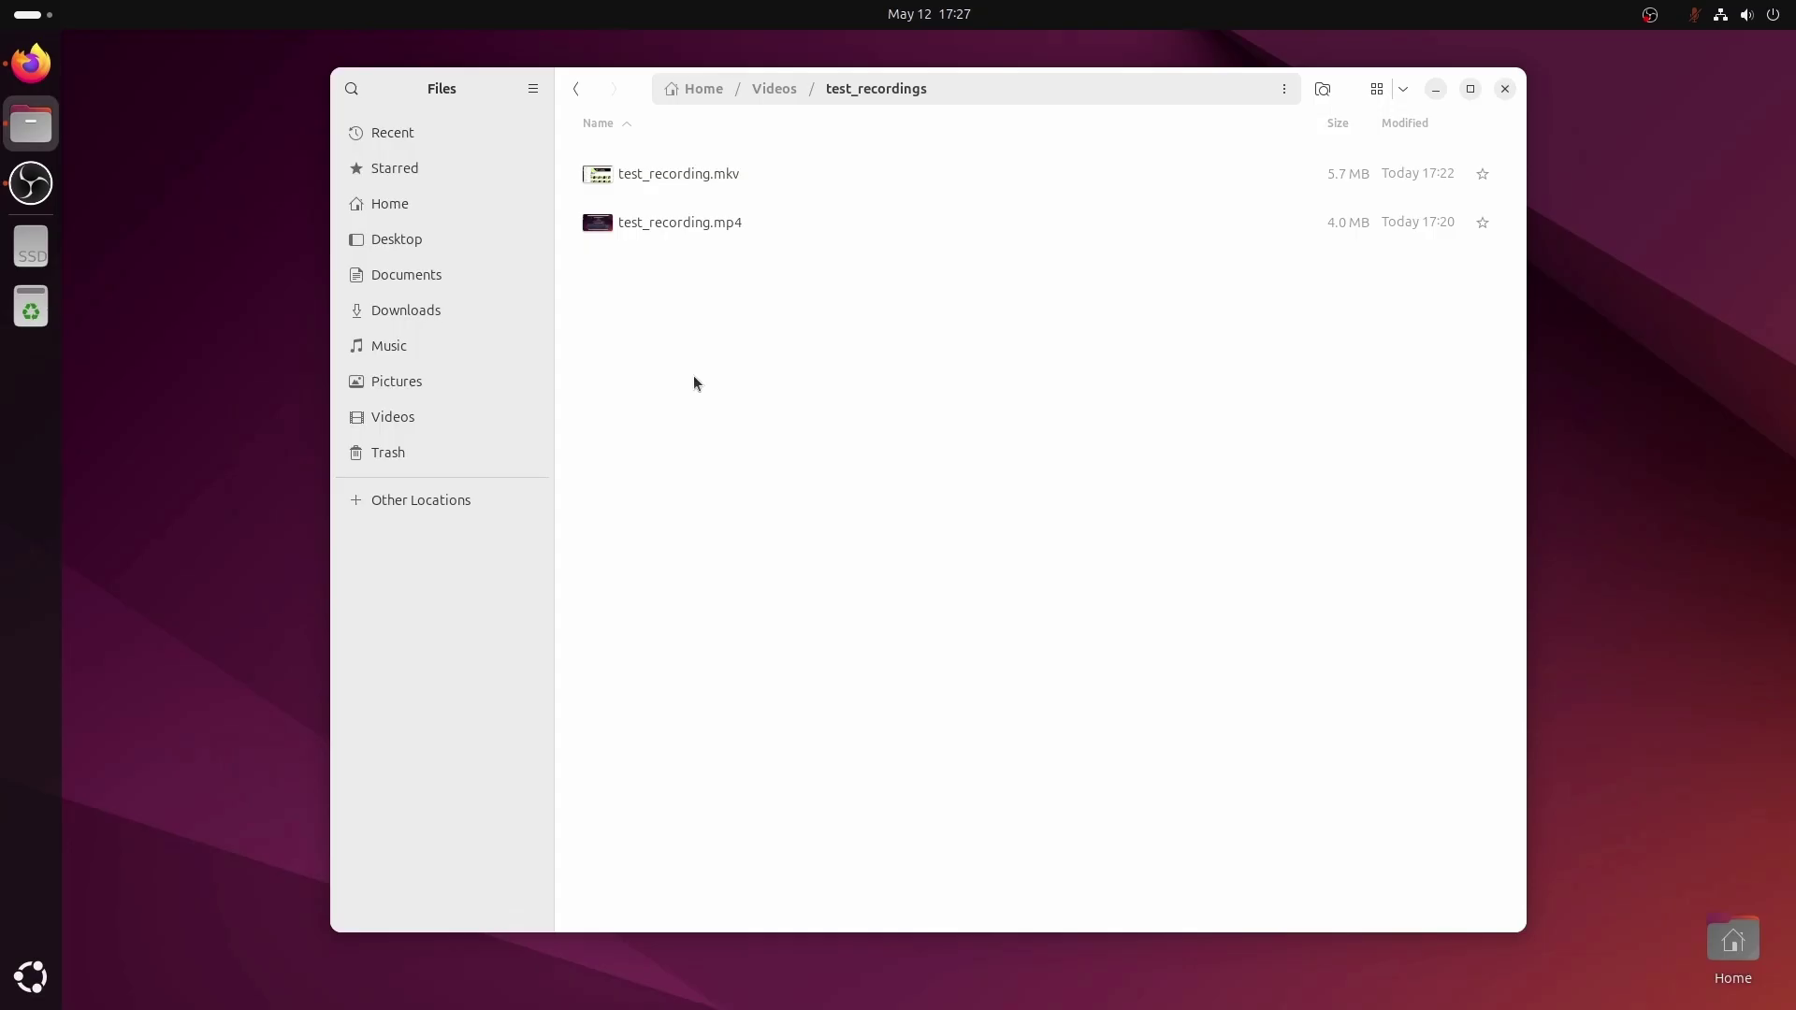
left_click(693, 225)
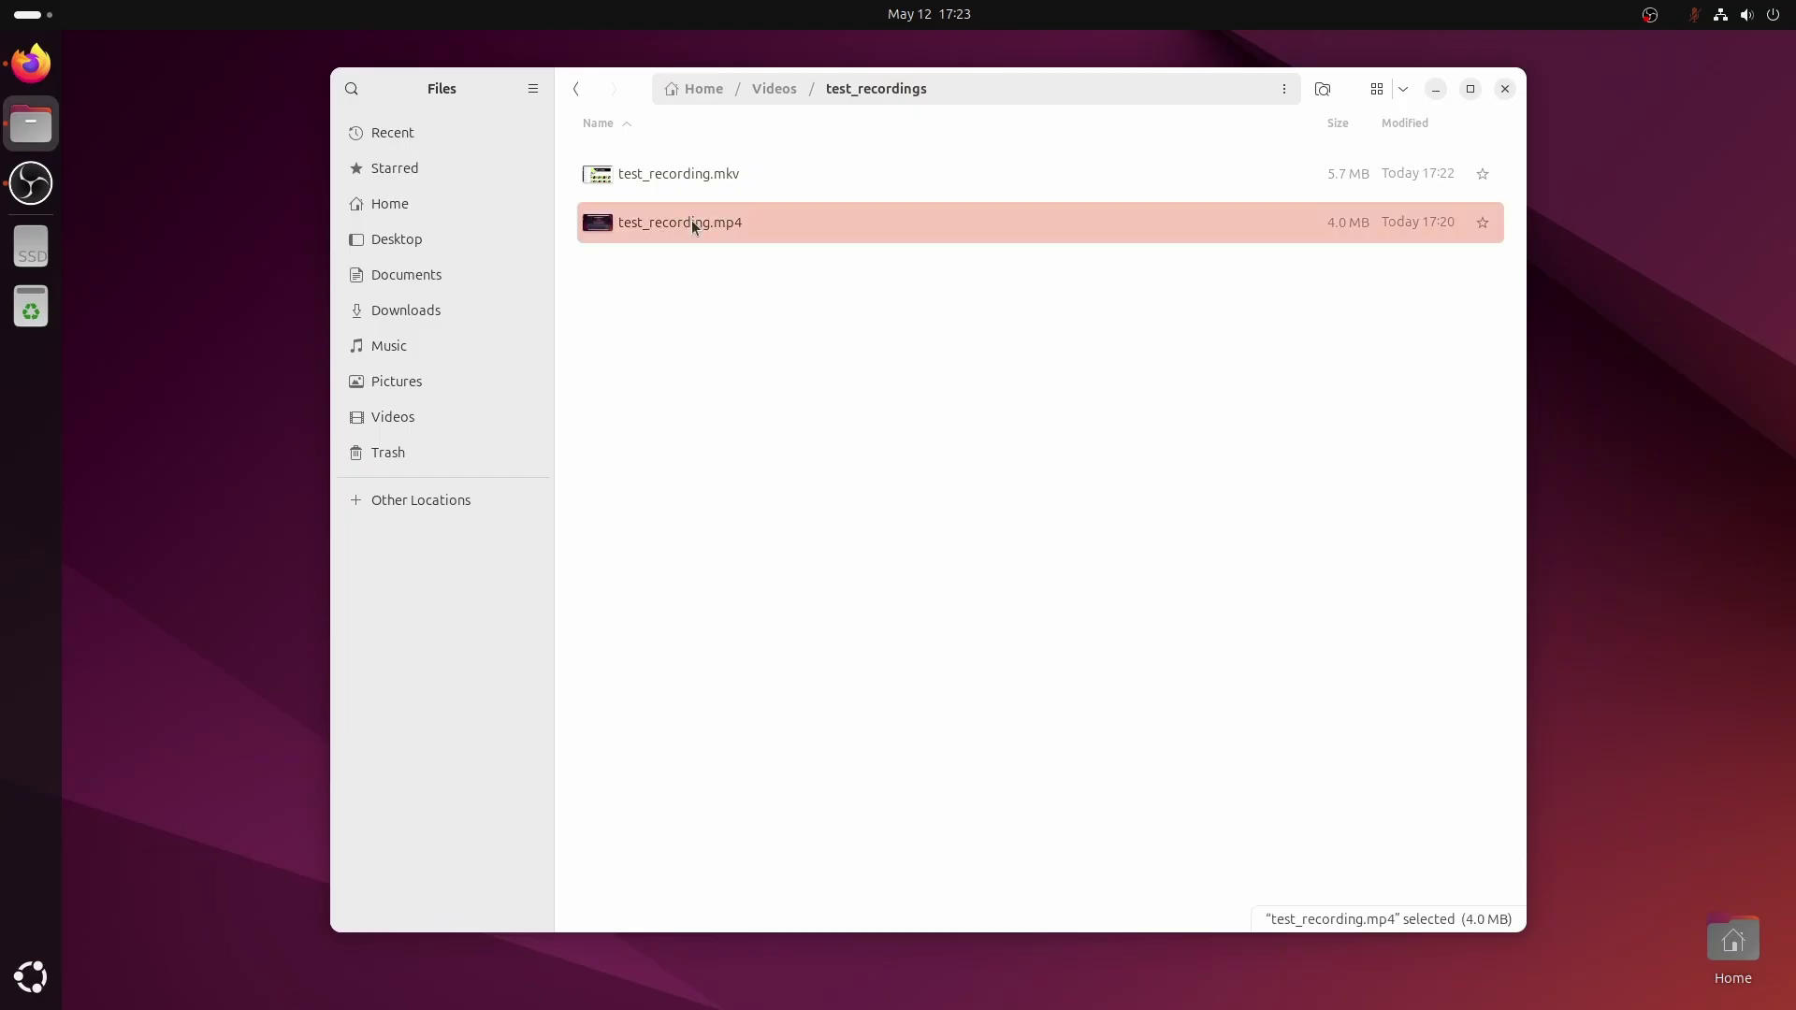
left_click(722, 174)
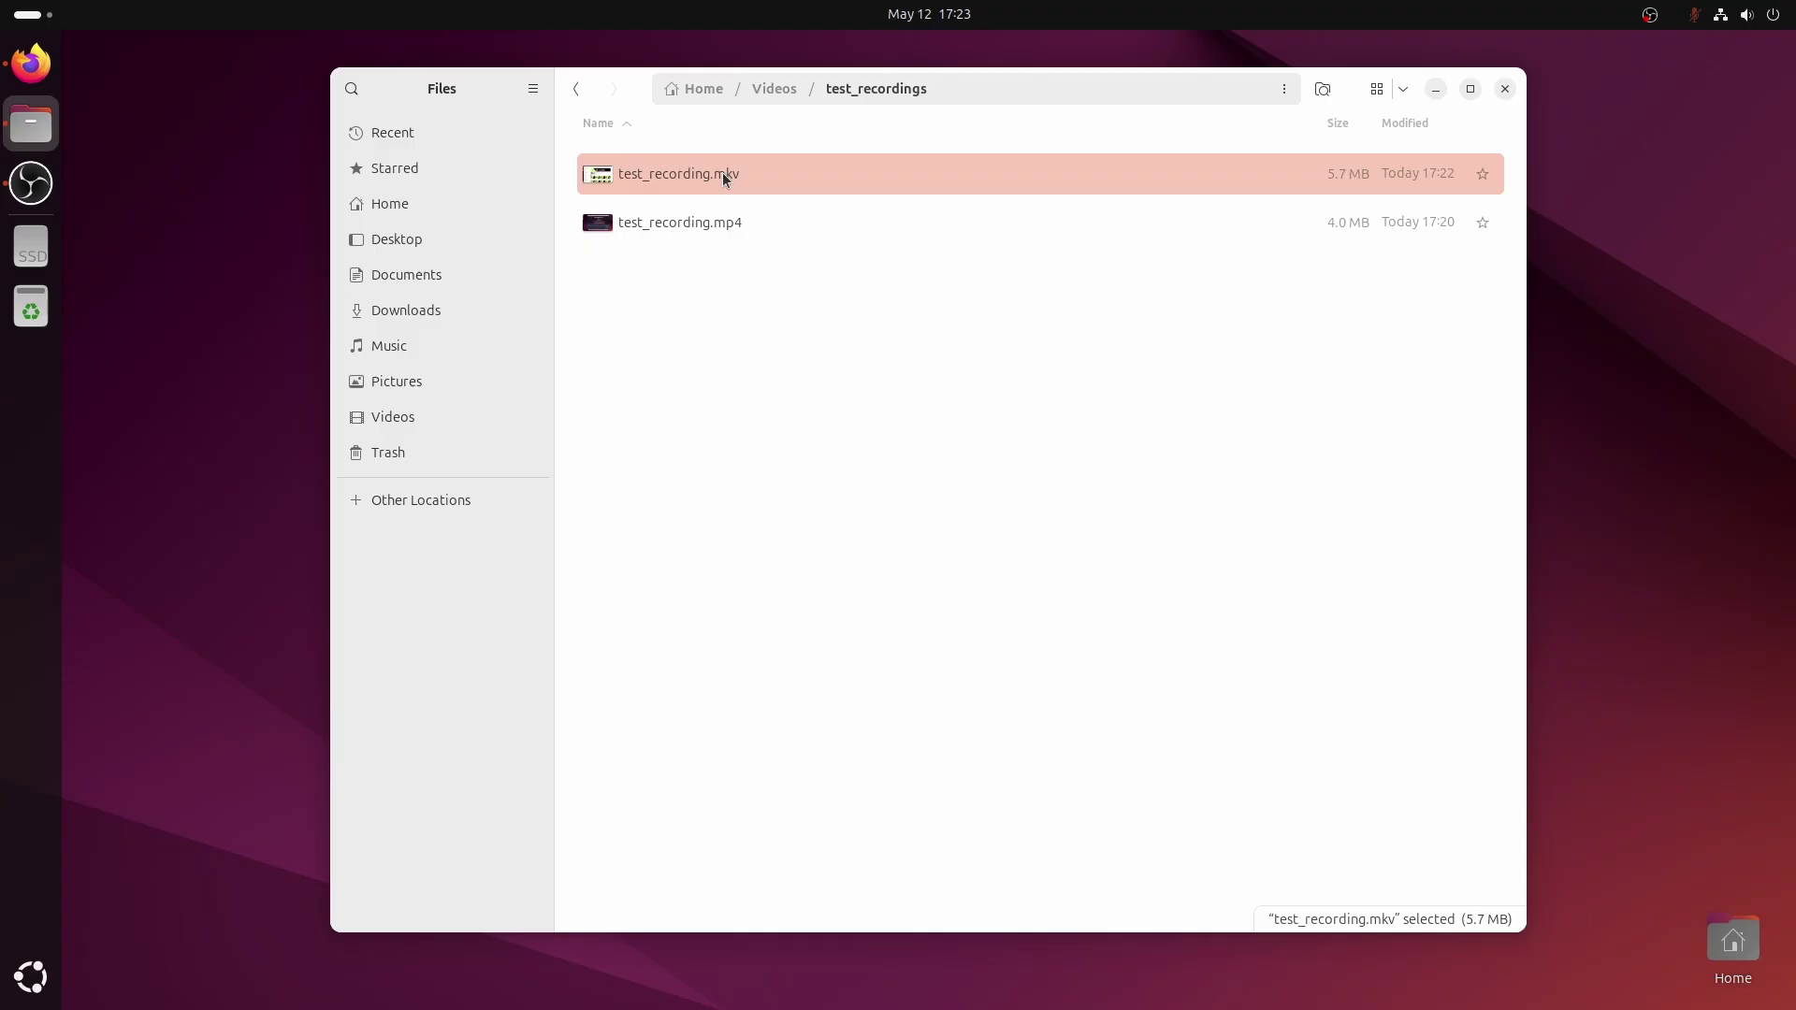
right_click(719, 232)
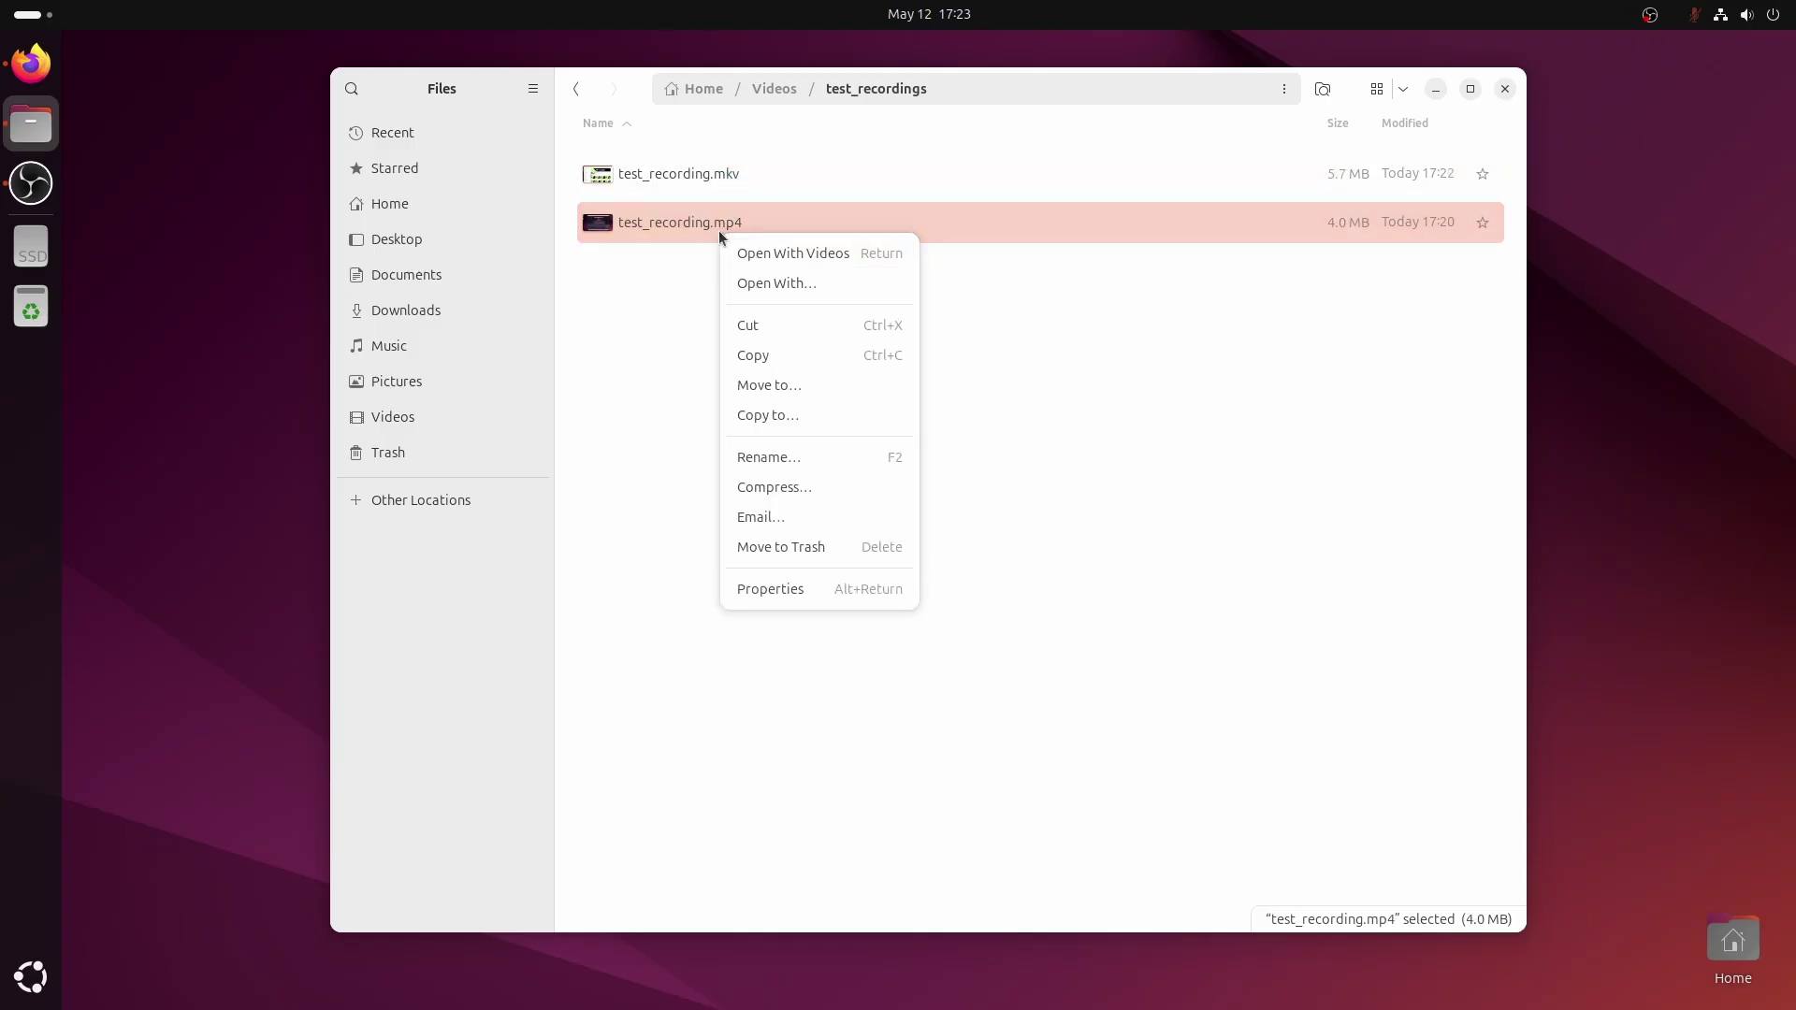
left_click(764, 597)
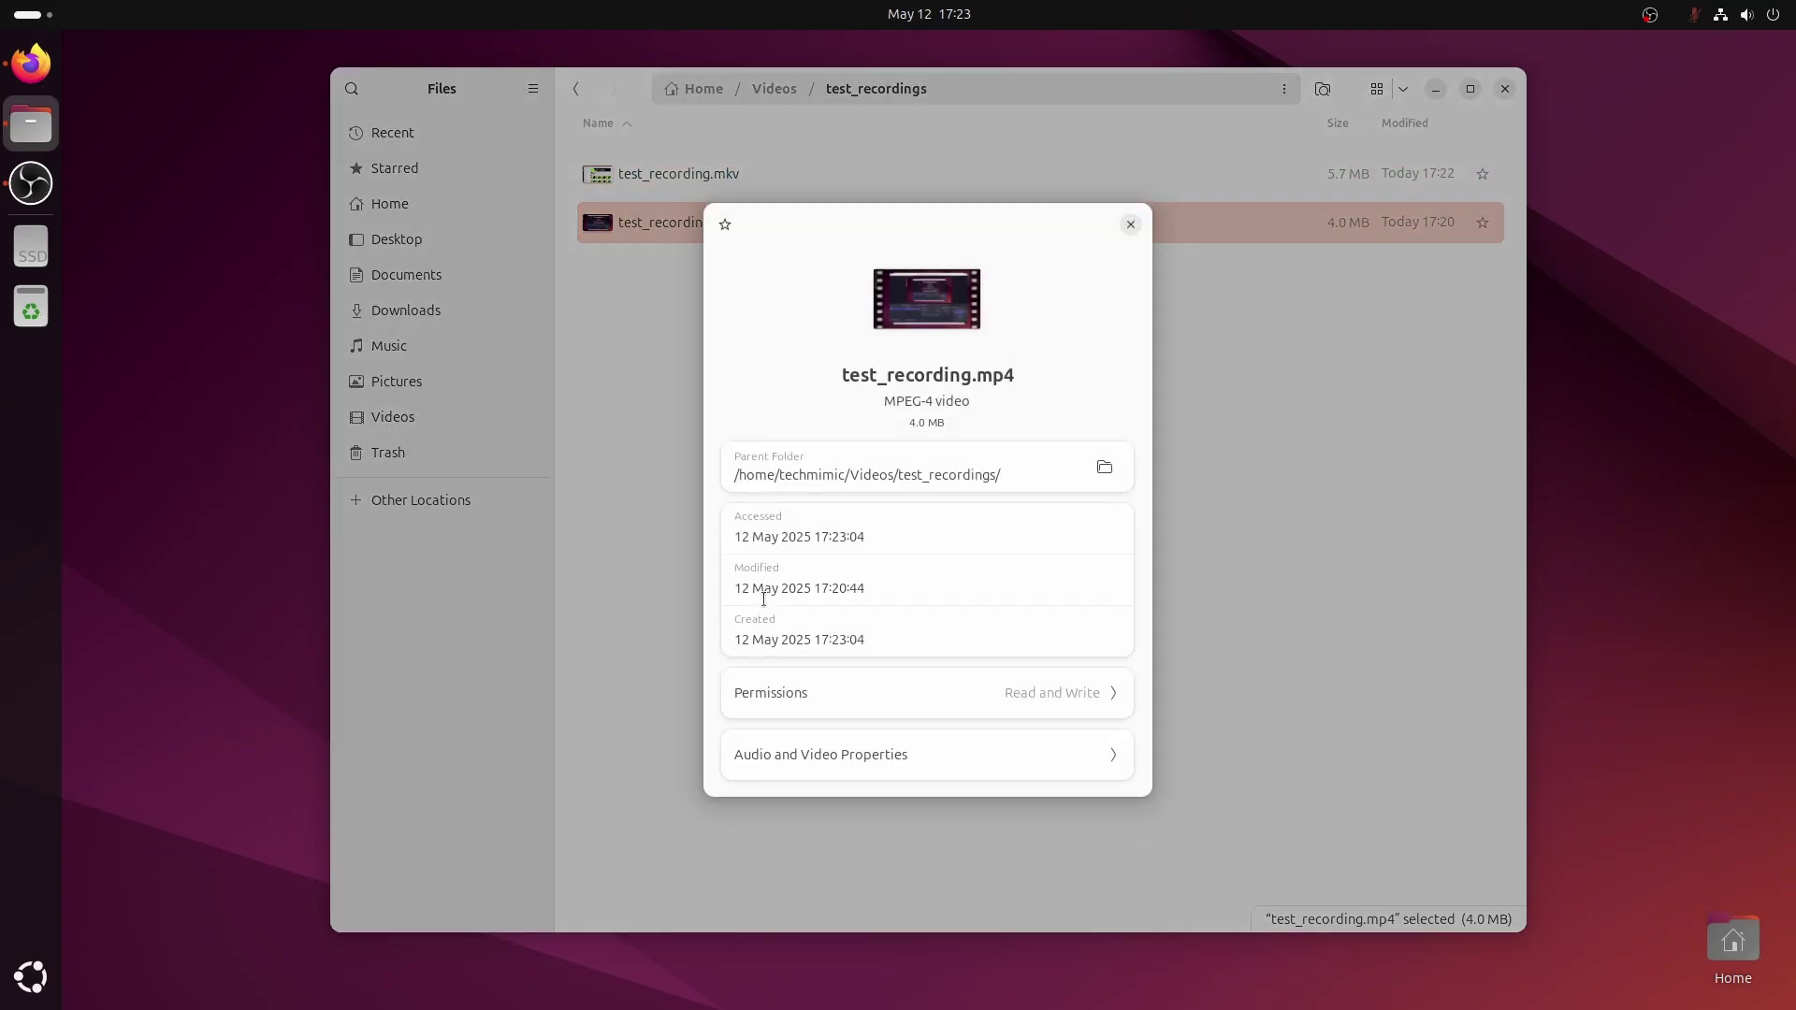
left_click(1059, 773)
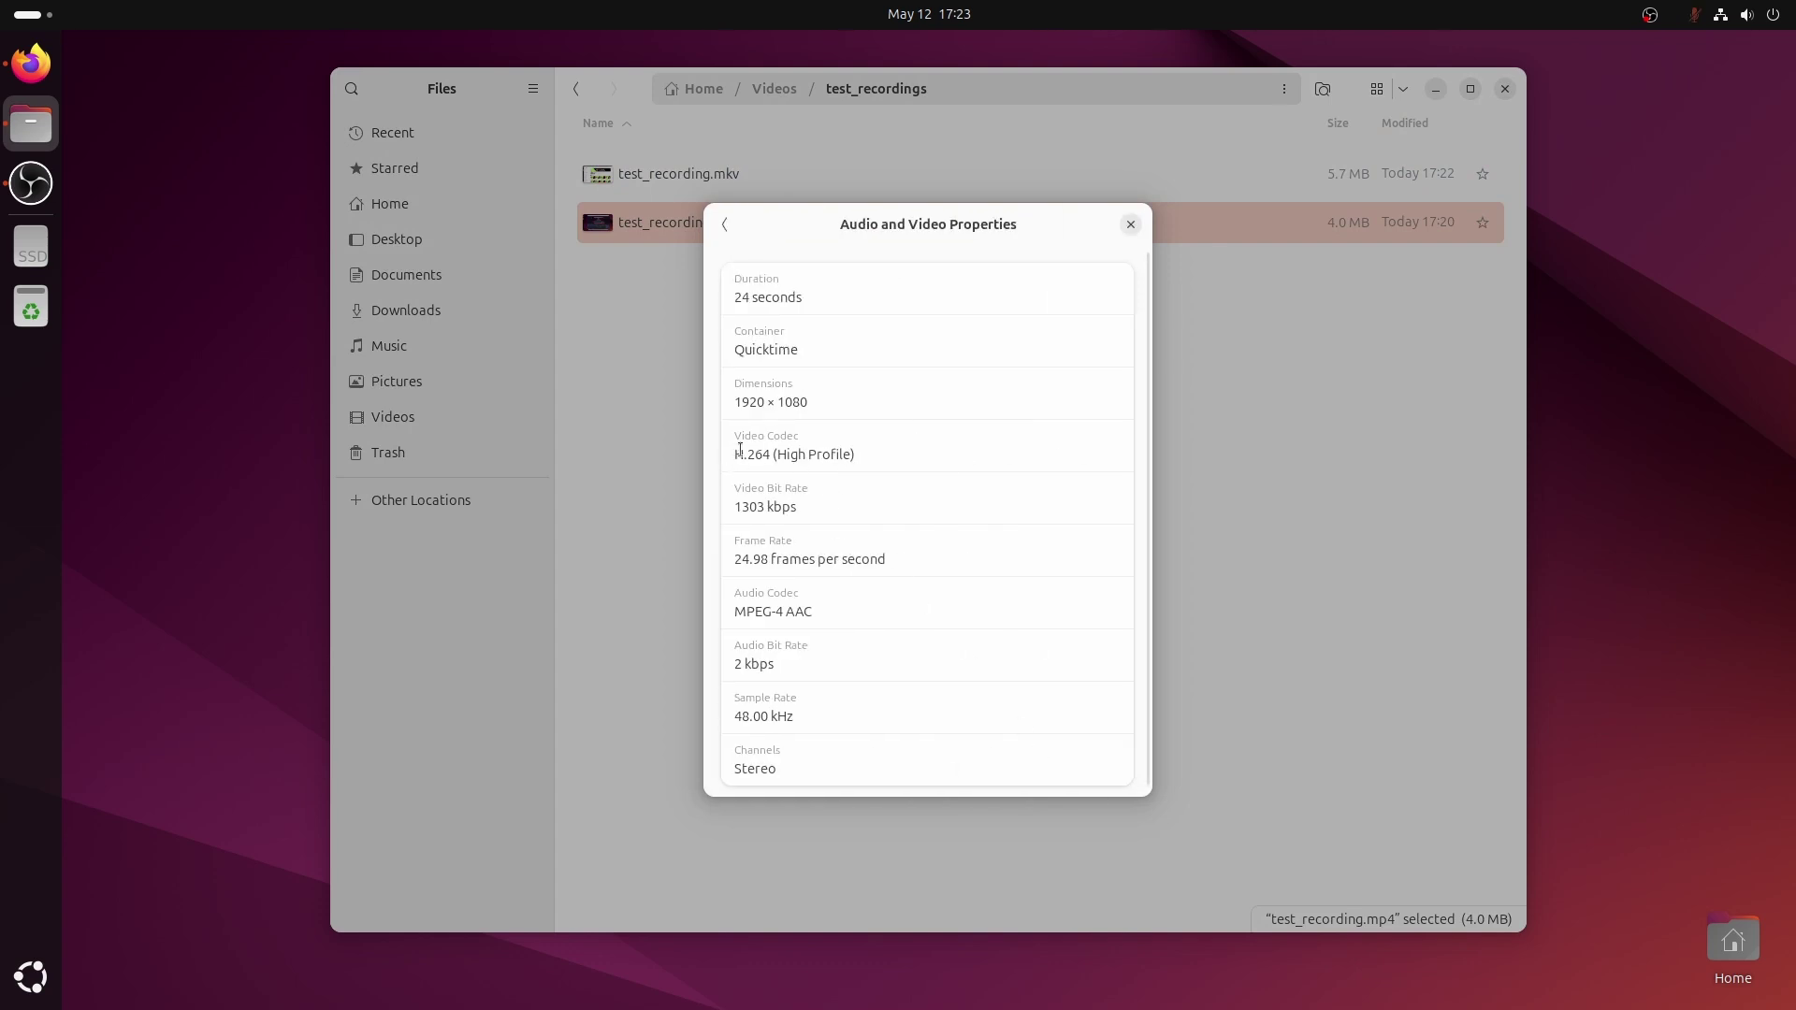
left_click_drag(761, 456, 781, 456)
triple_click(781, 457)
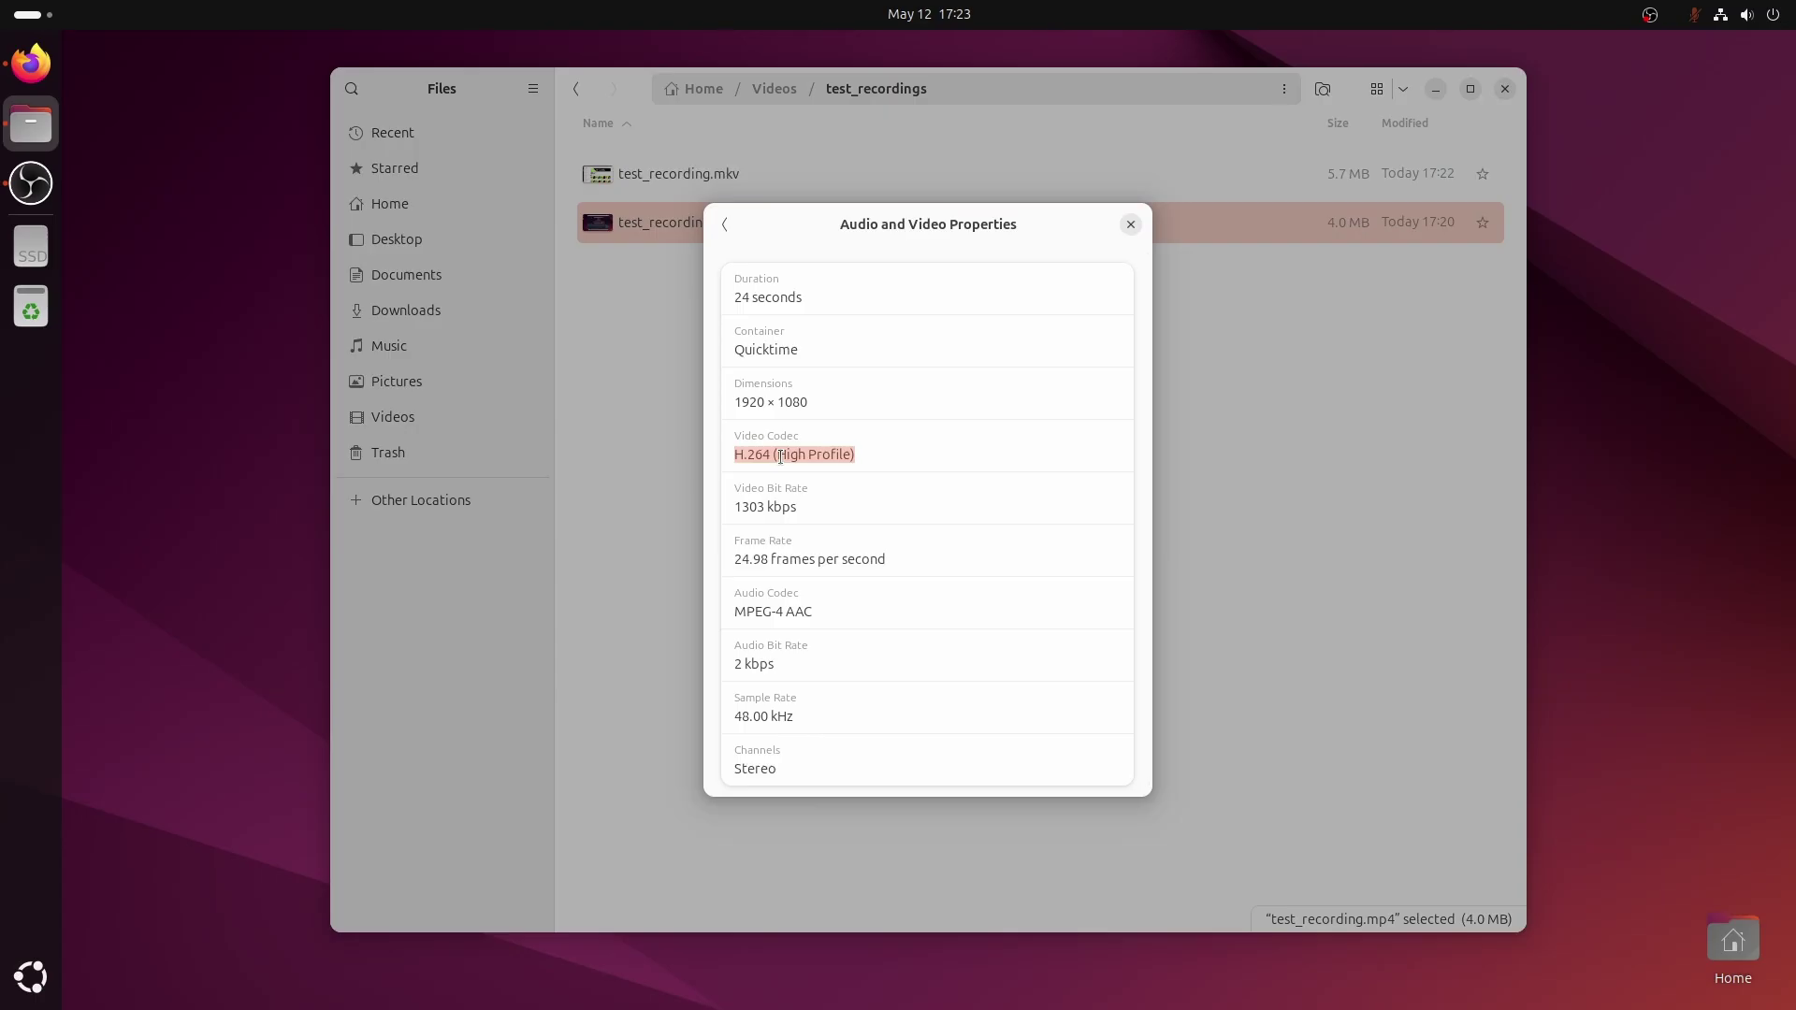
double_click(775, 351)
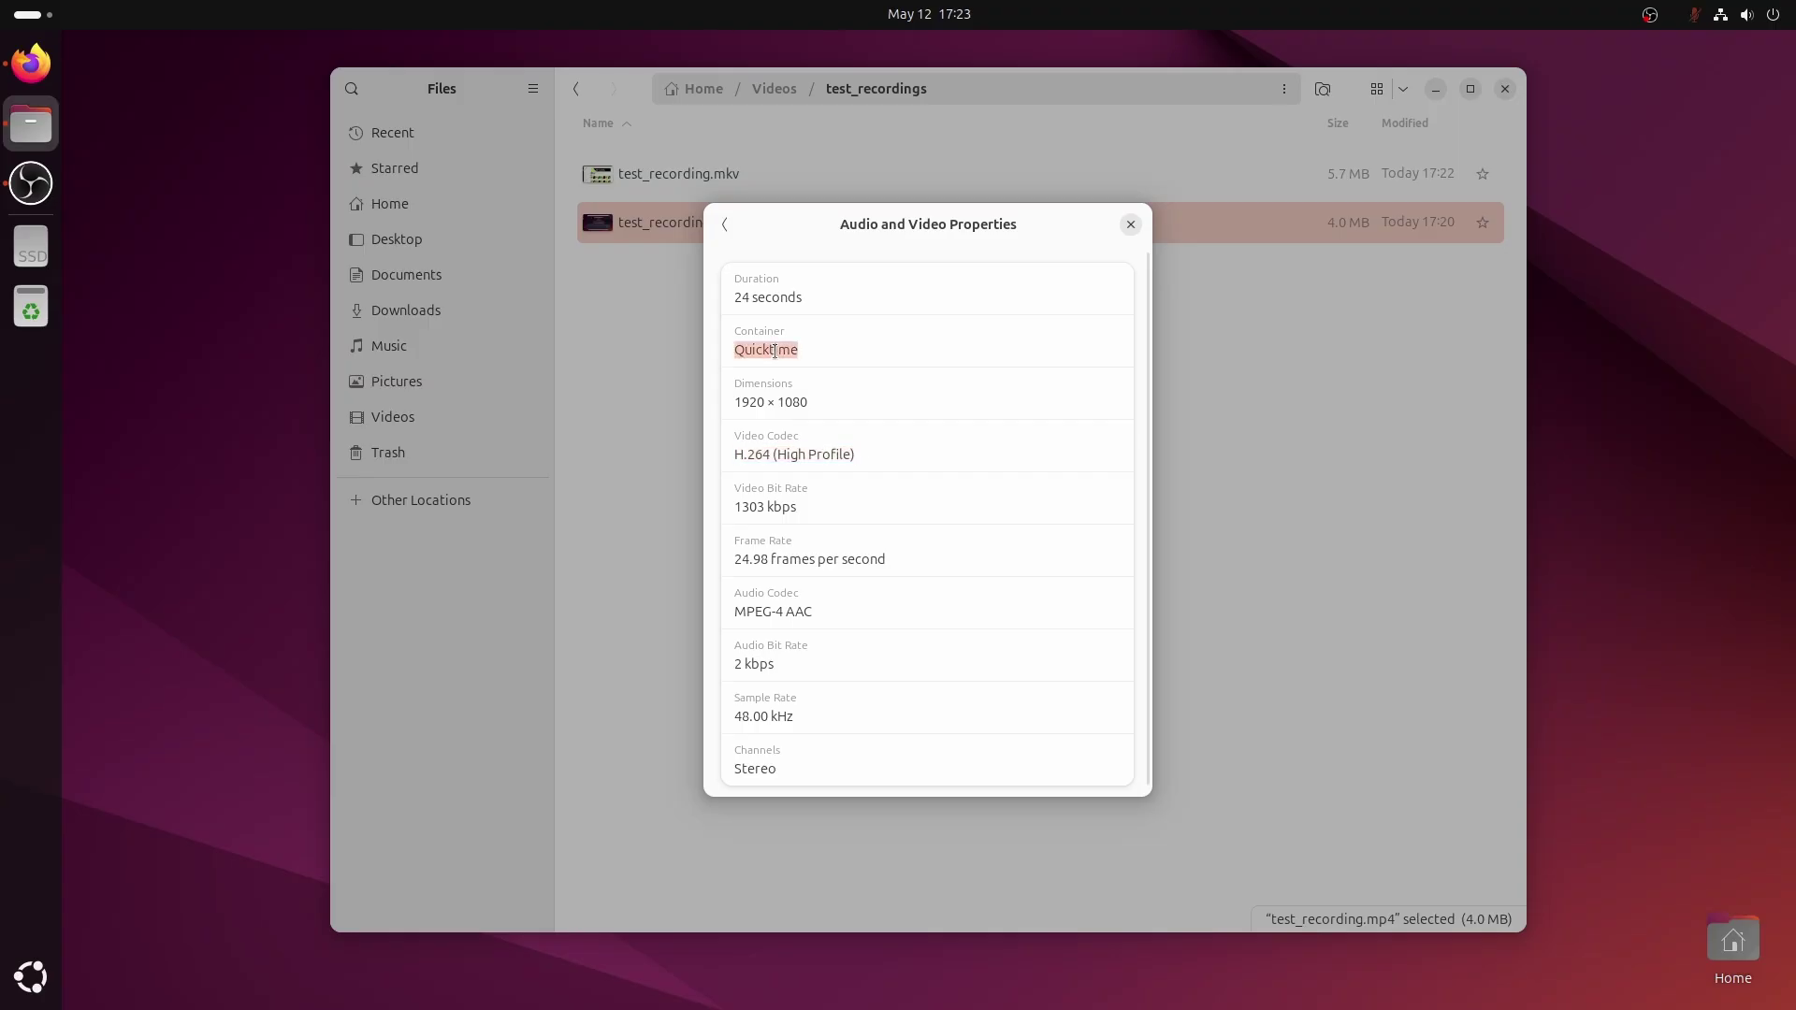
left_click(1130, 225)
right_click(720, 181)
left_click(769, 538)
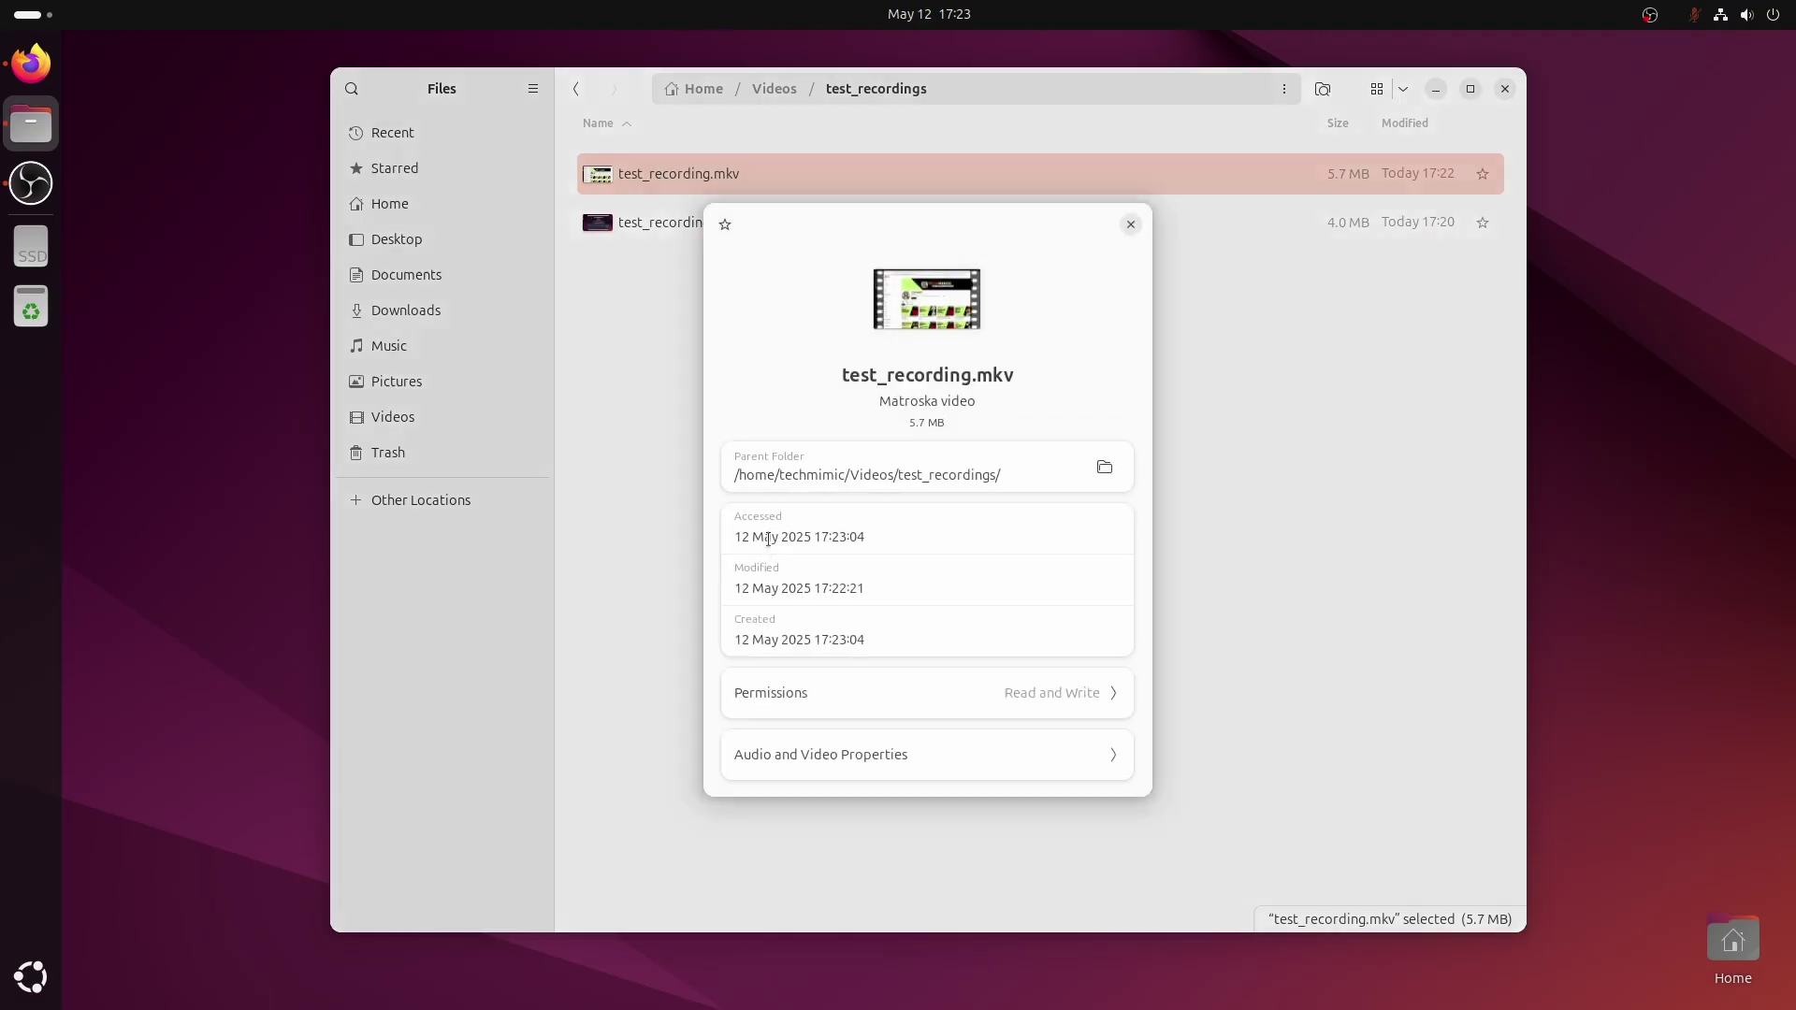
left_click(862, 748)
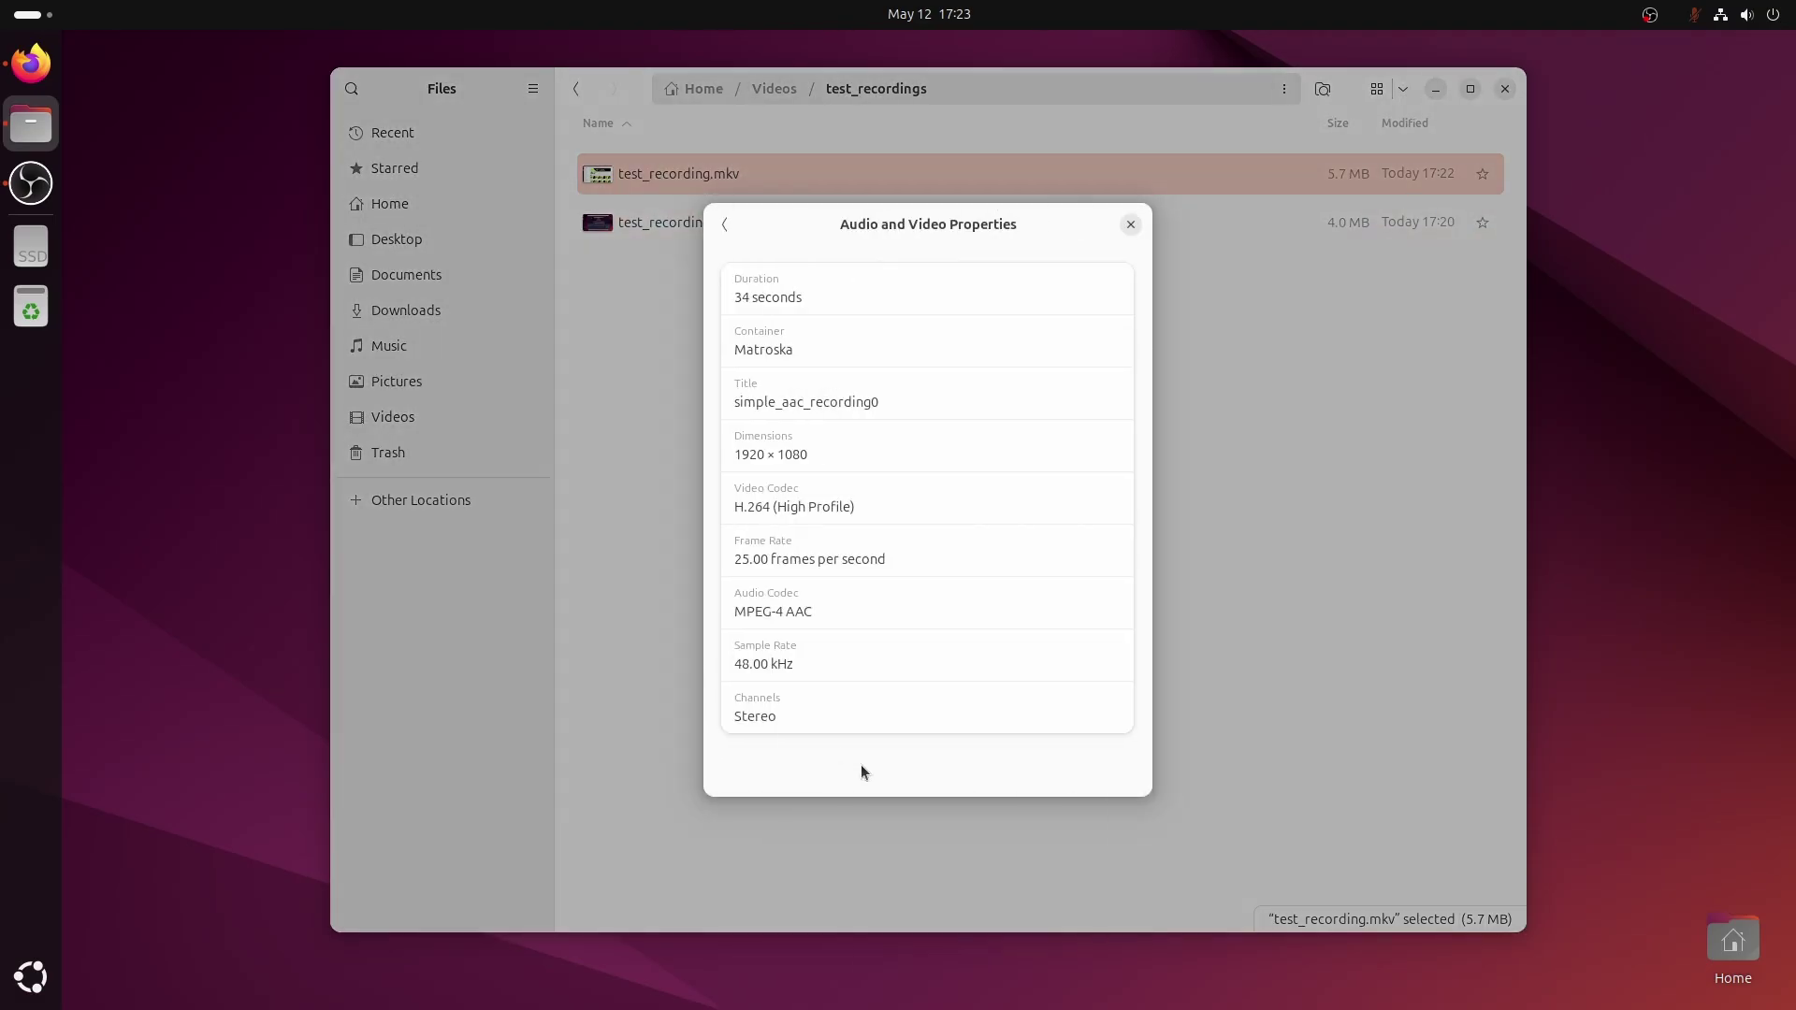
triple_click(822, 507)
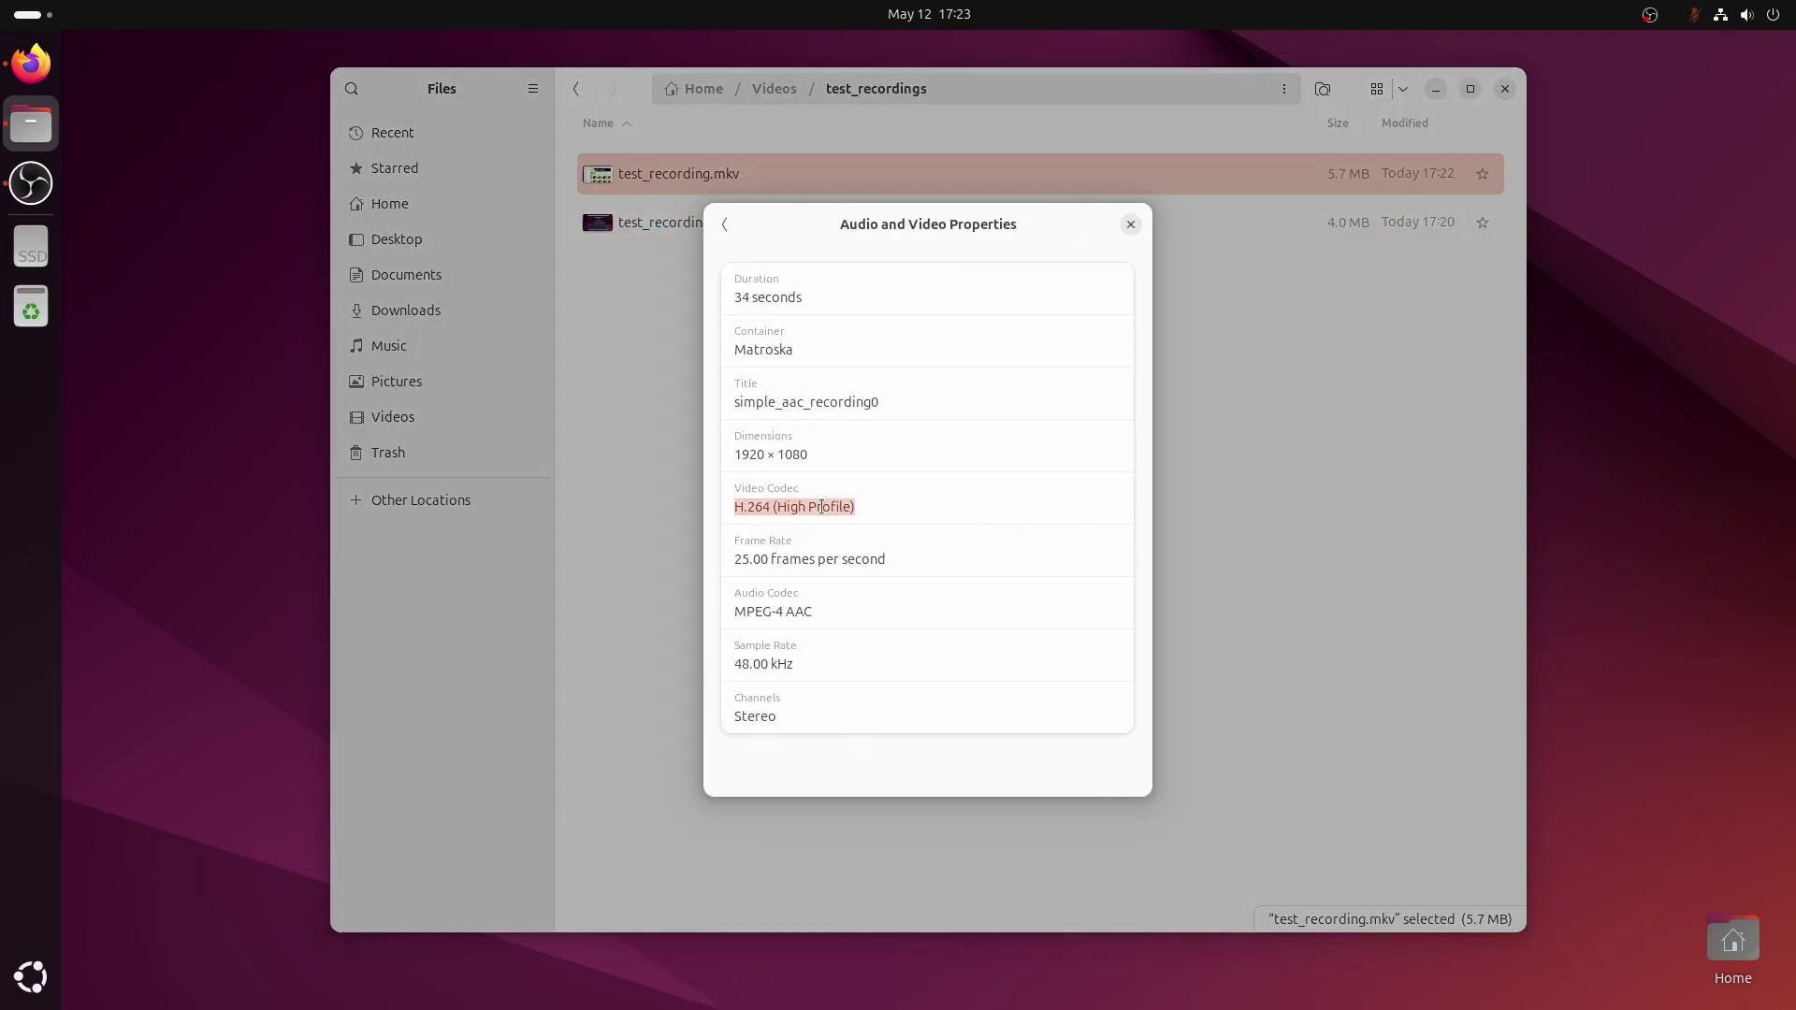
double_click(773, 349)
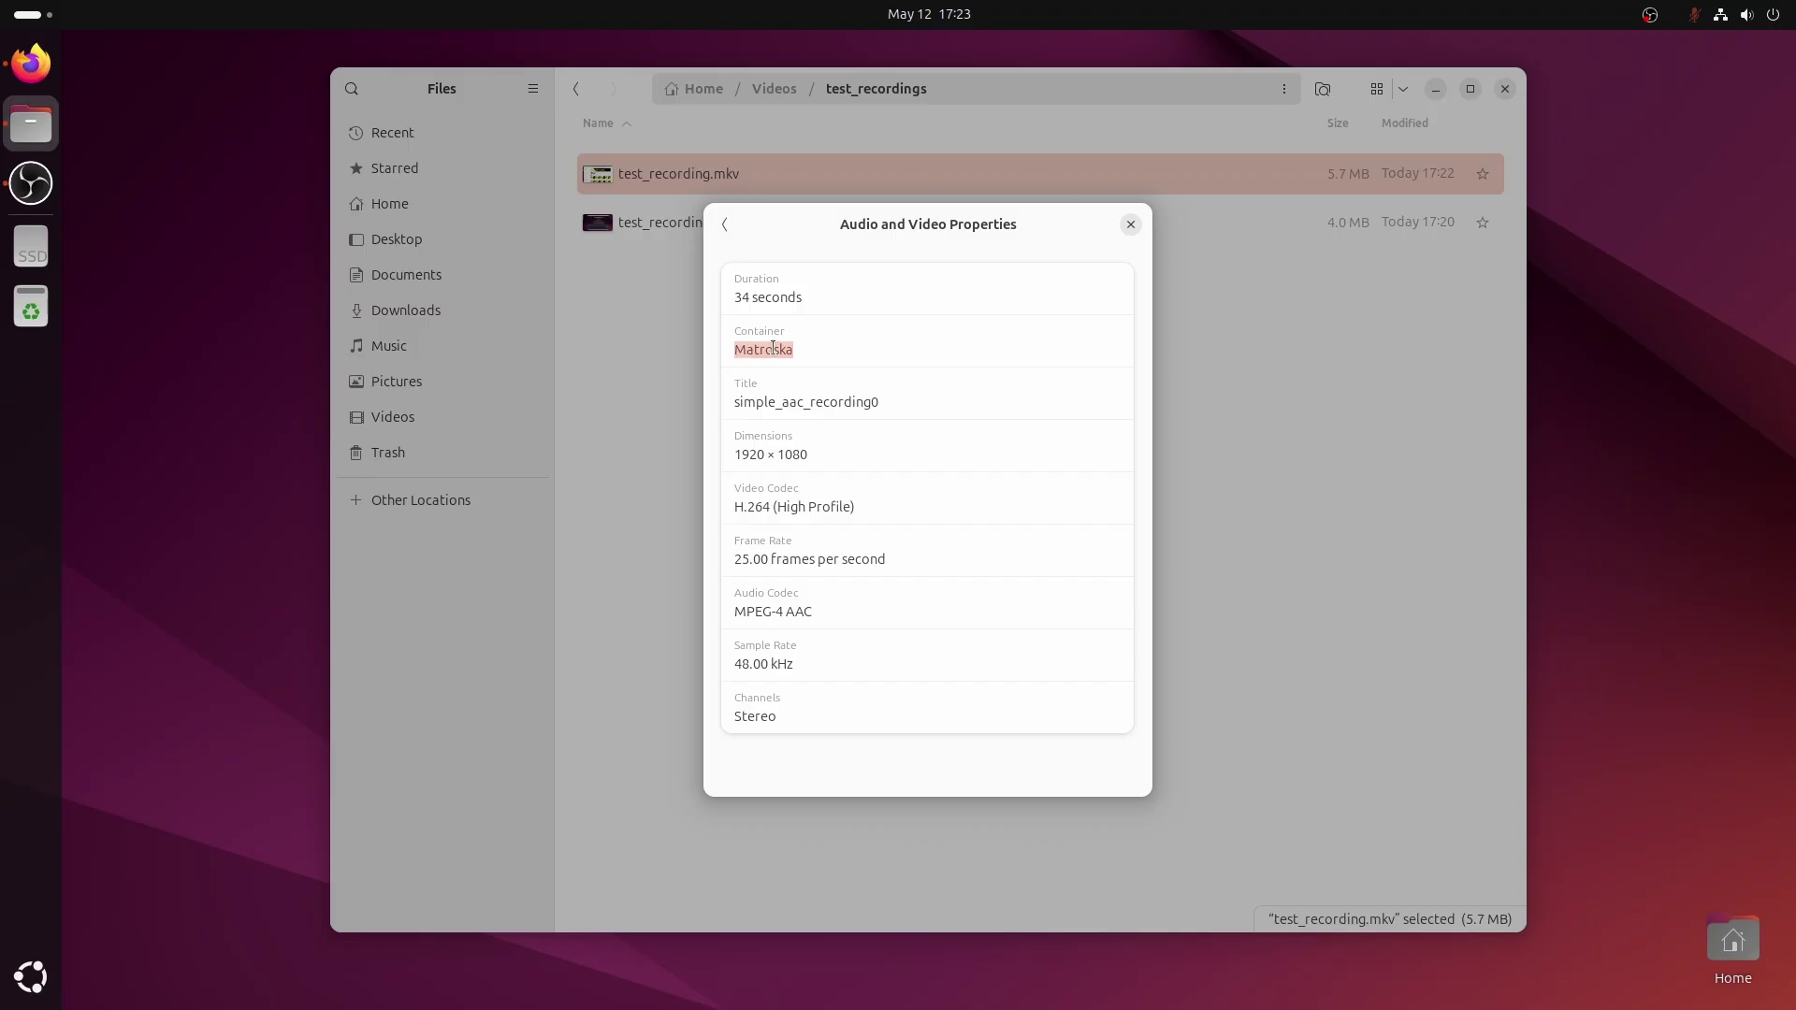
left_click(1130, 226)
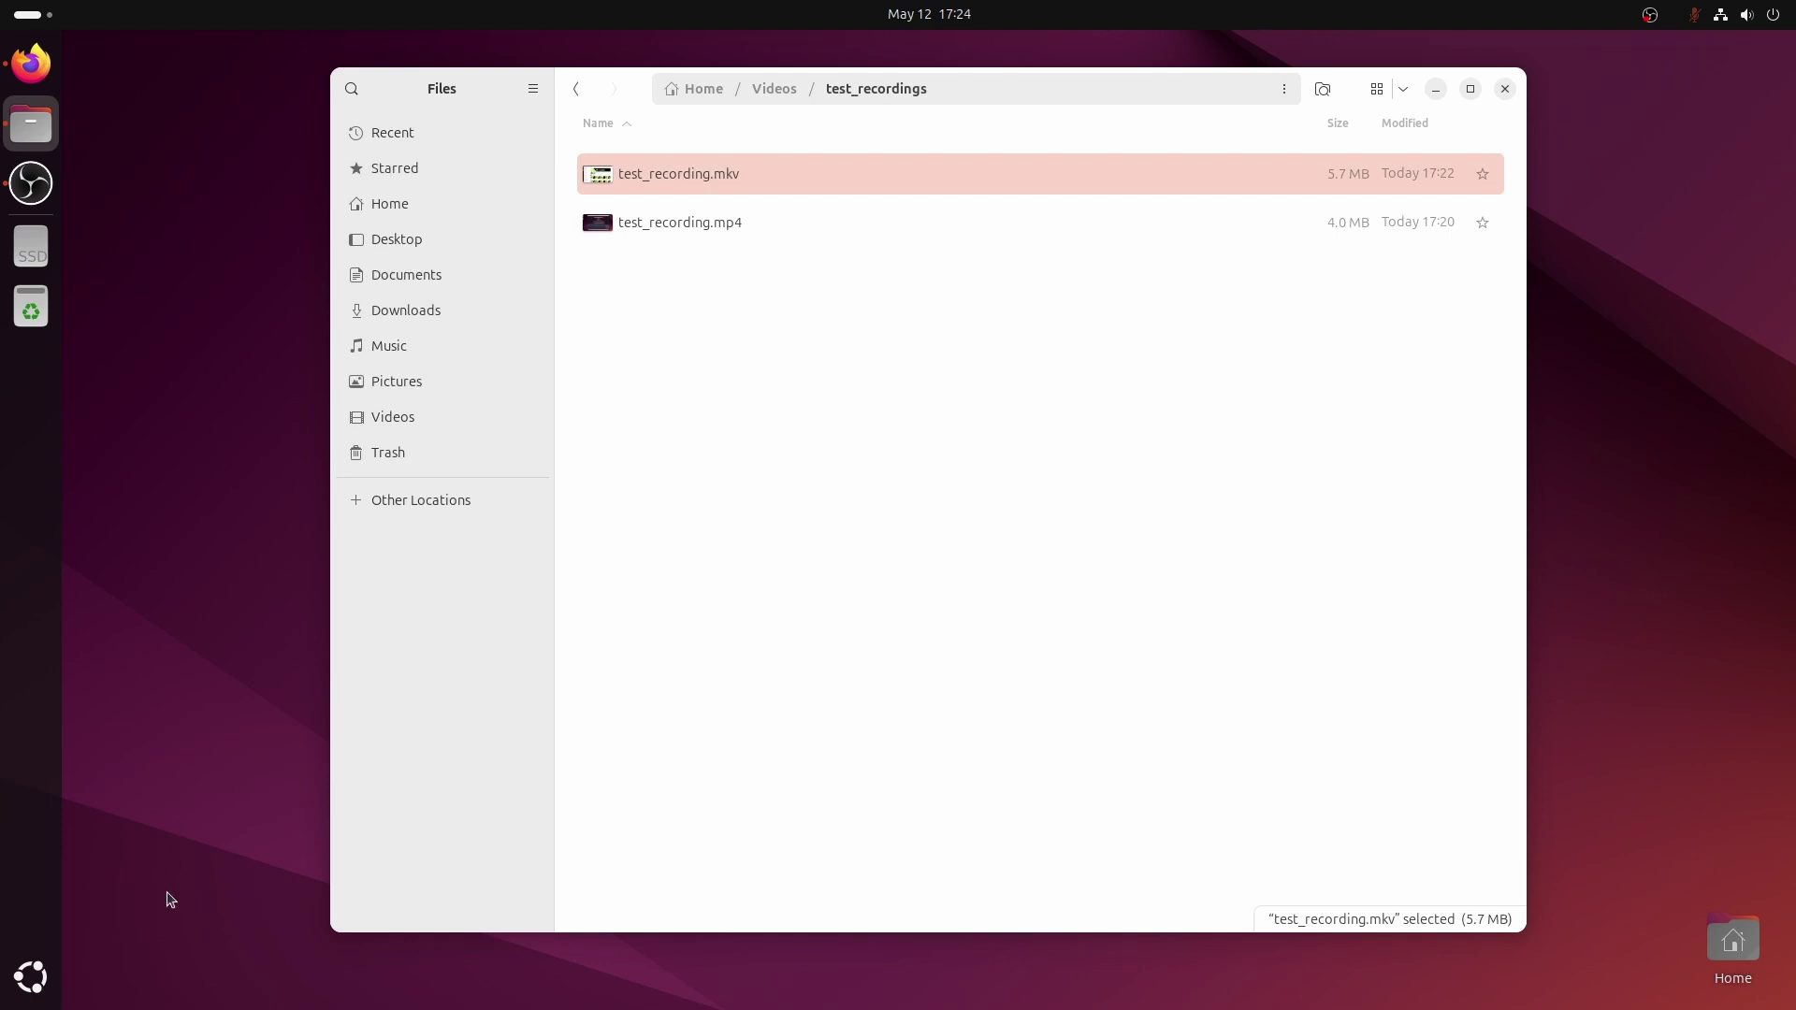
Launch DaVinci Resolve from the applications list and open the Untitled Project.
left_click(36, 984)
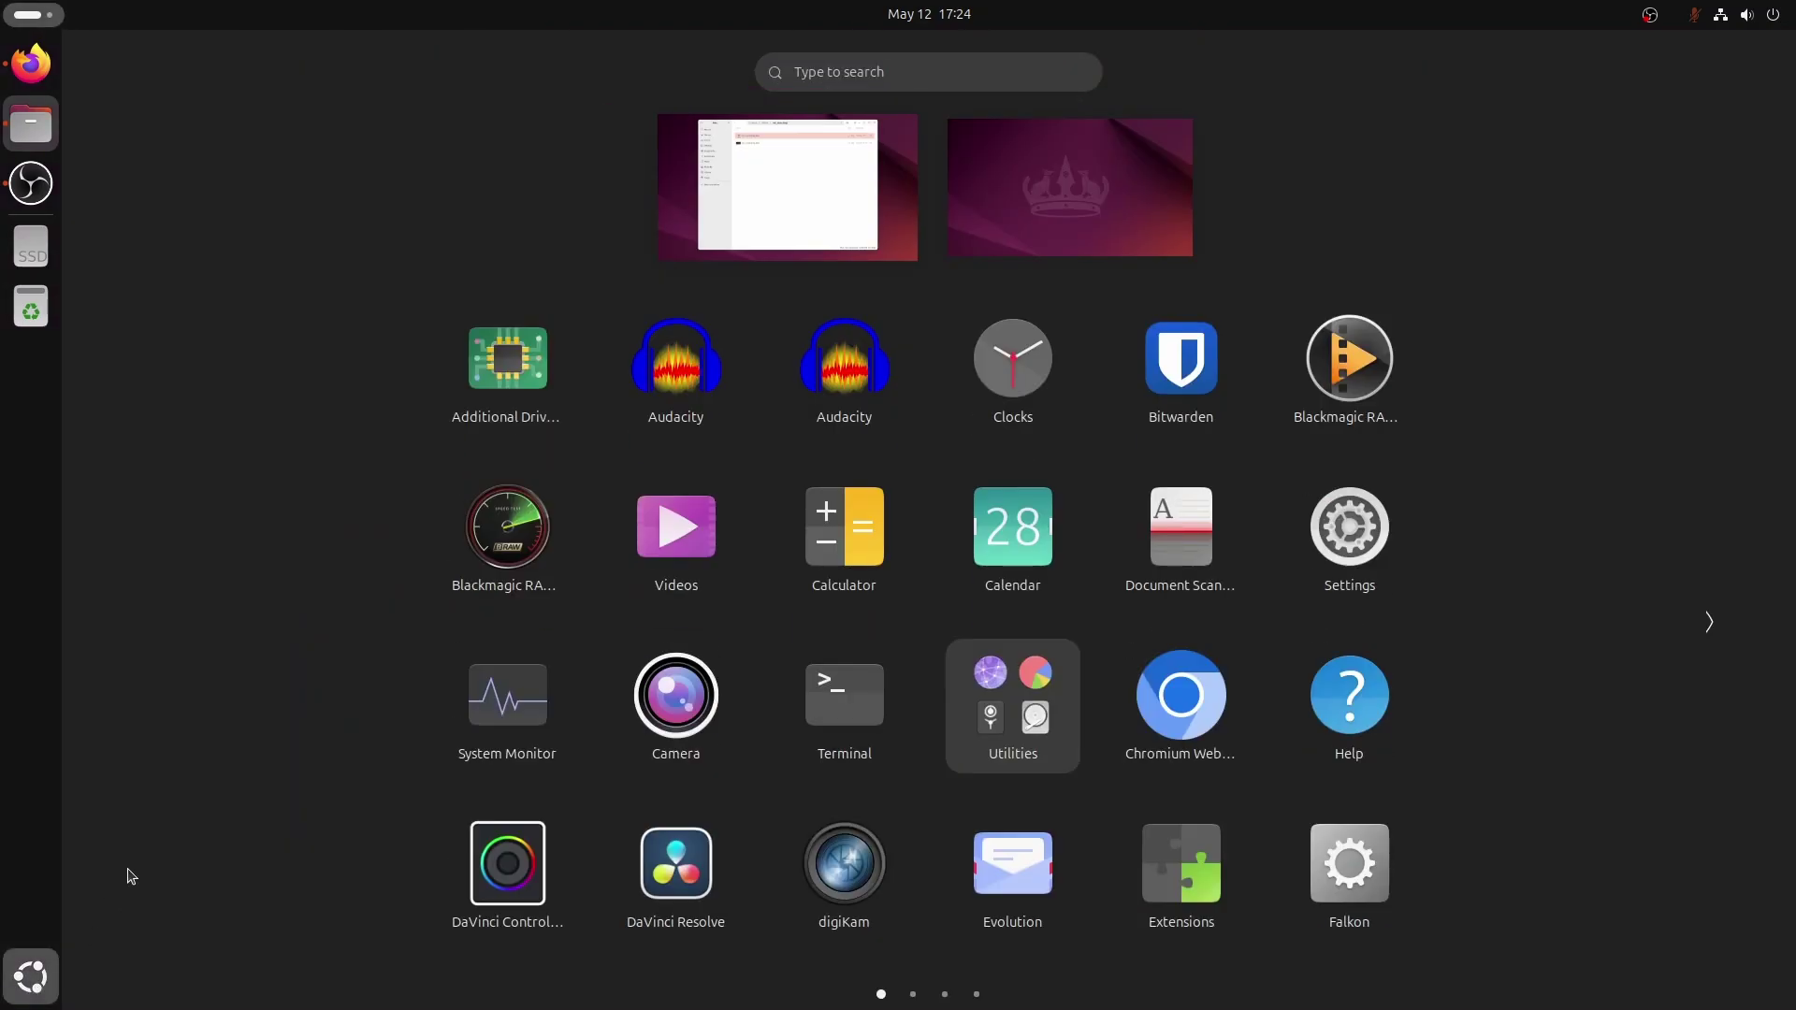
left_click(661, 851)
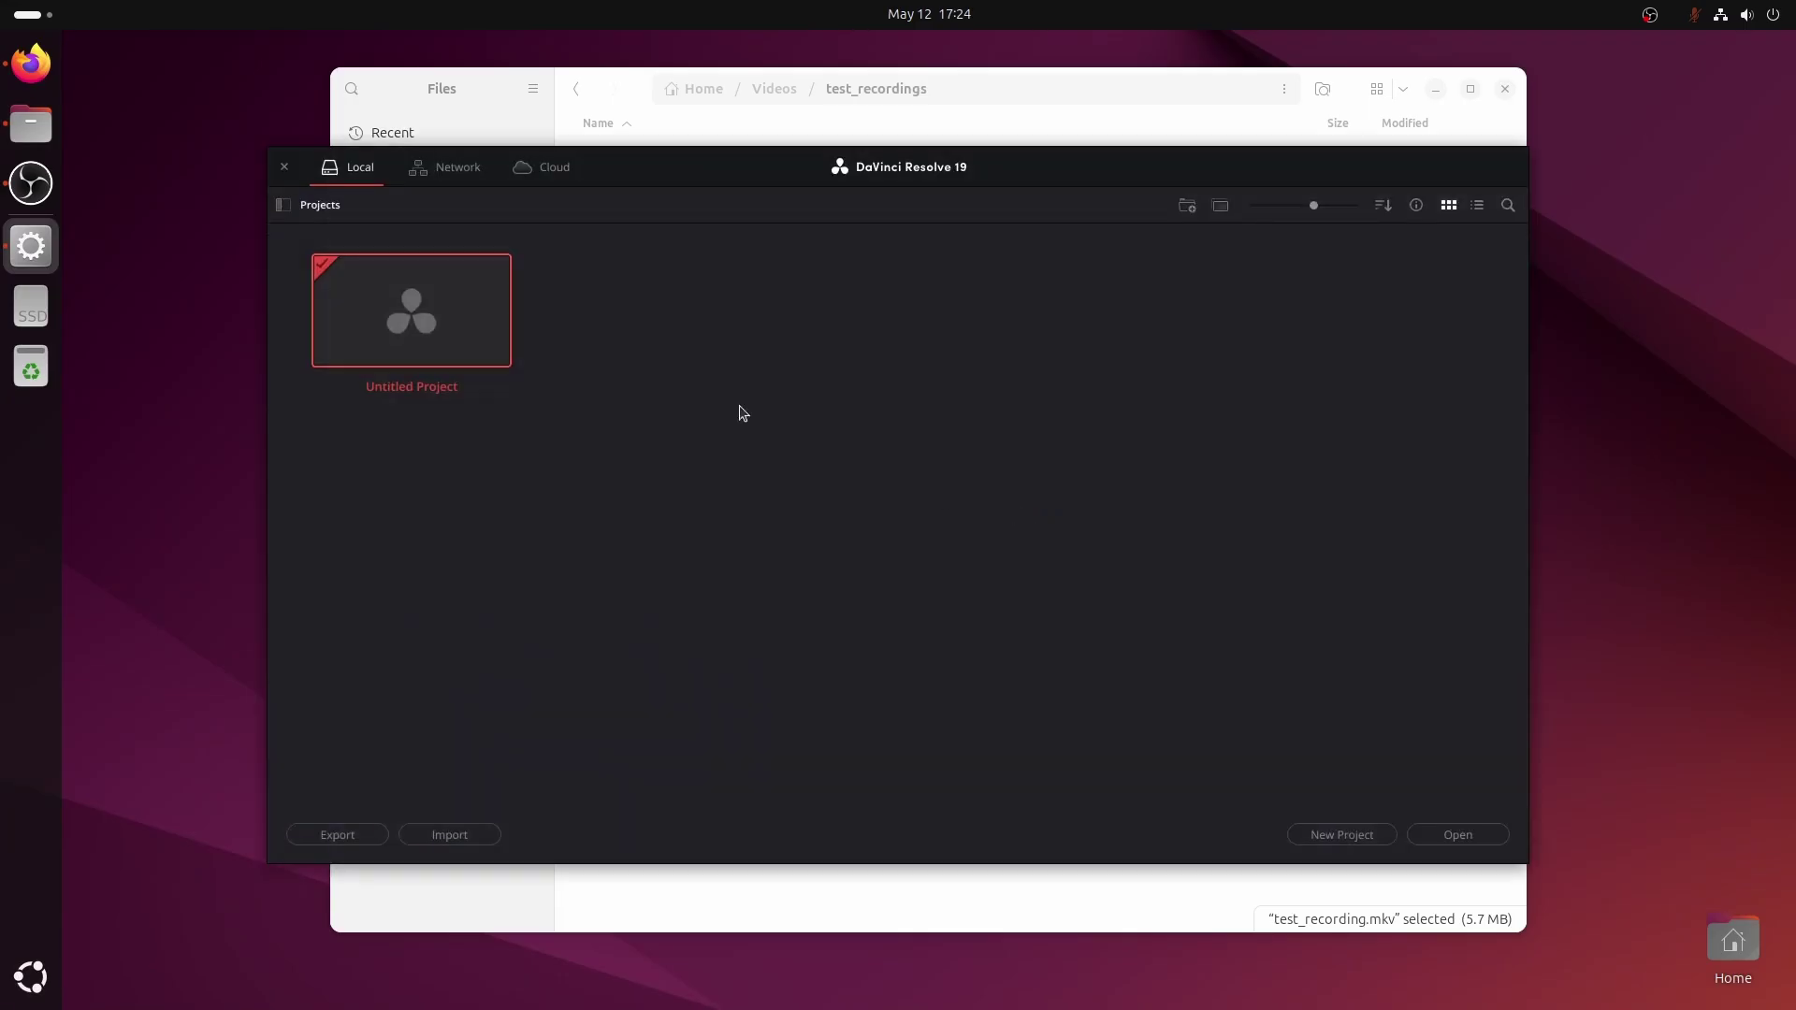
double_click(436, 323)
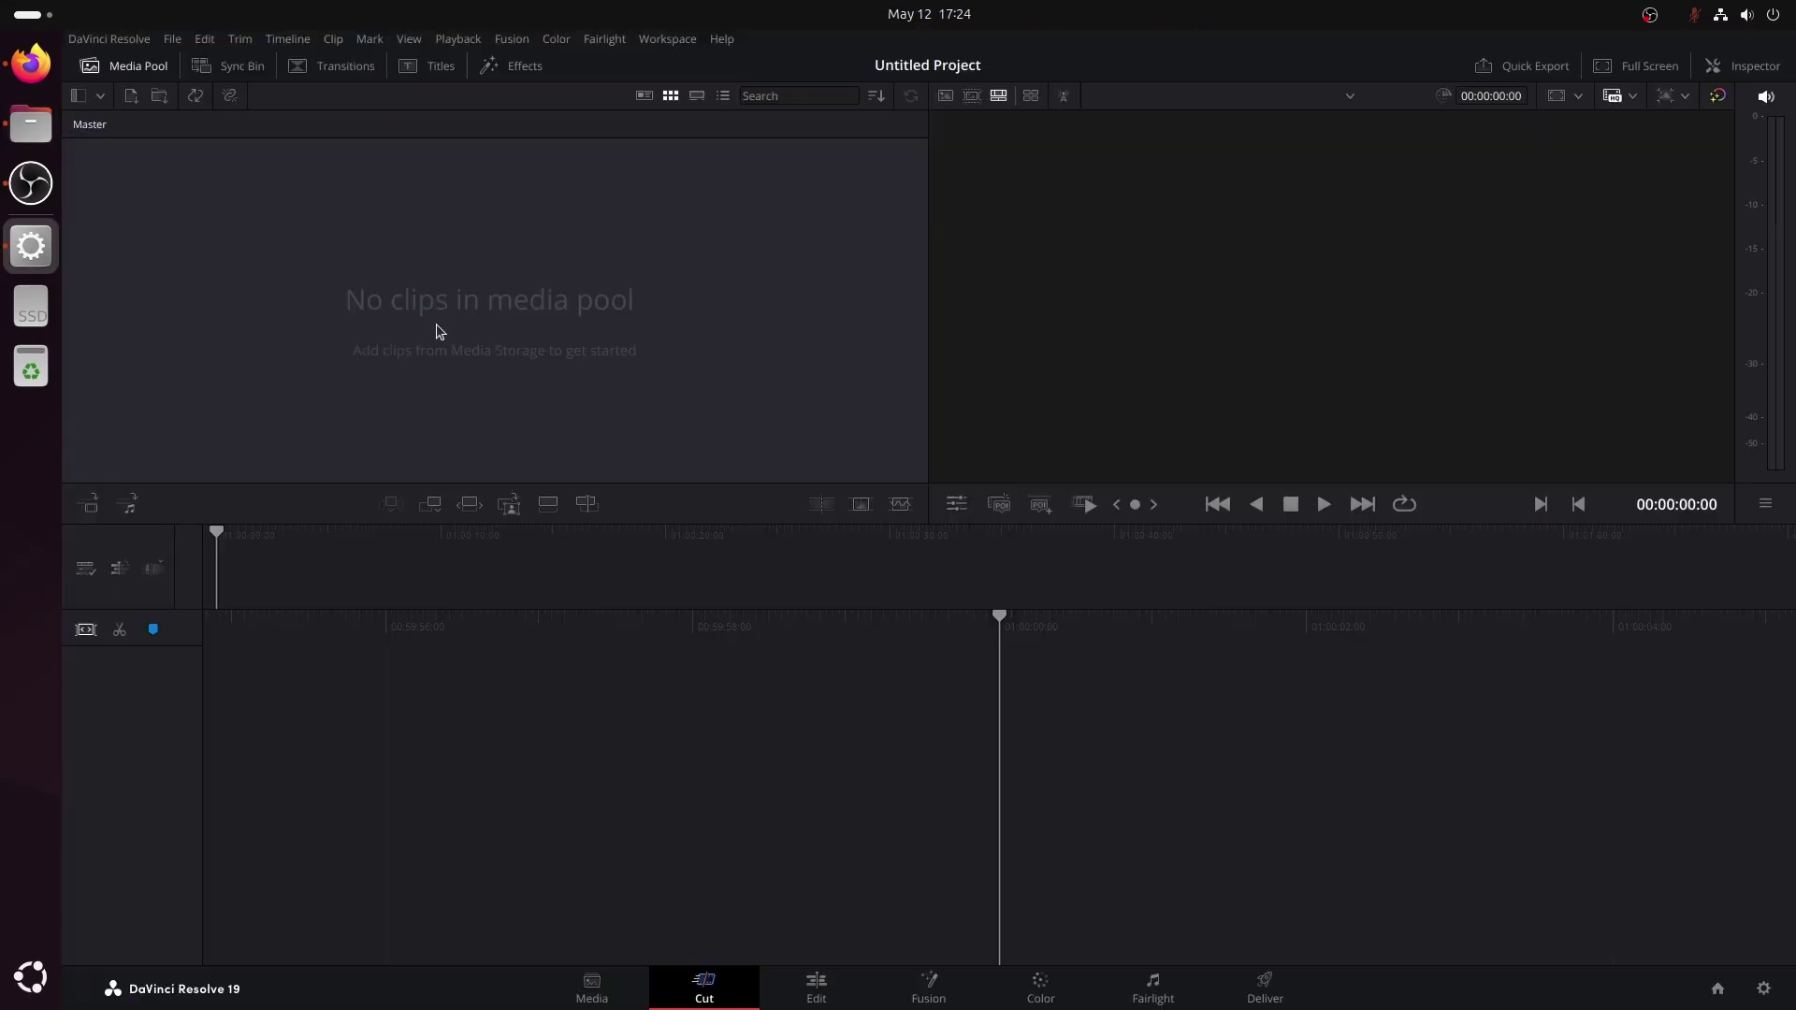
Save the project under the name timeline_test.
left_click(173, 38)
left_click(207, 196)
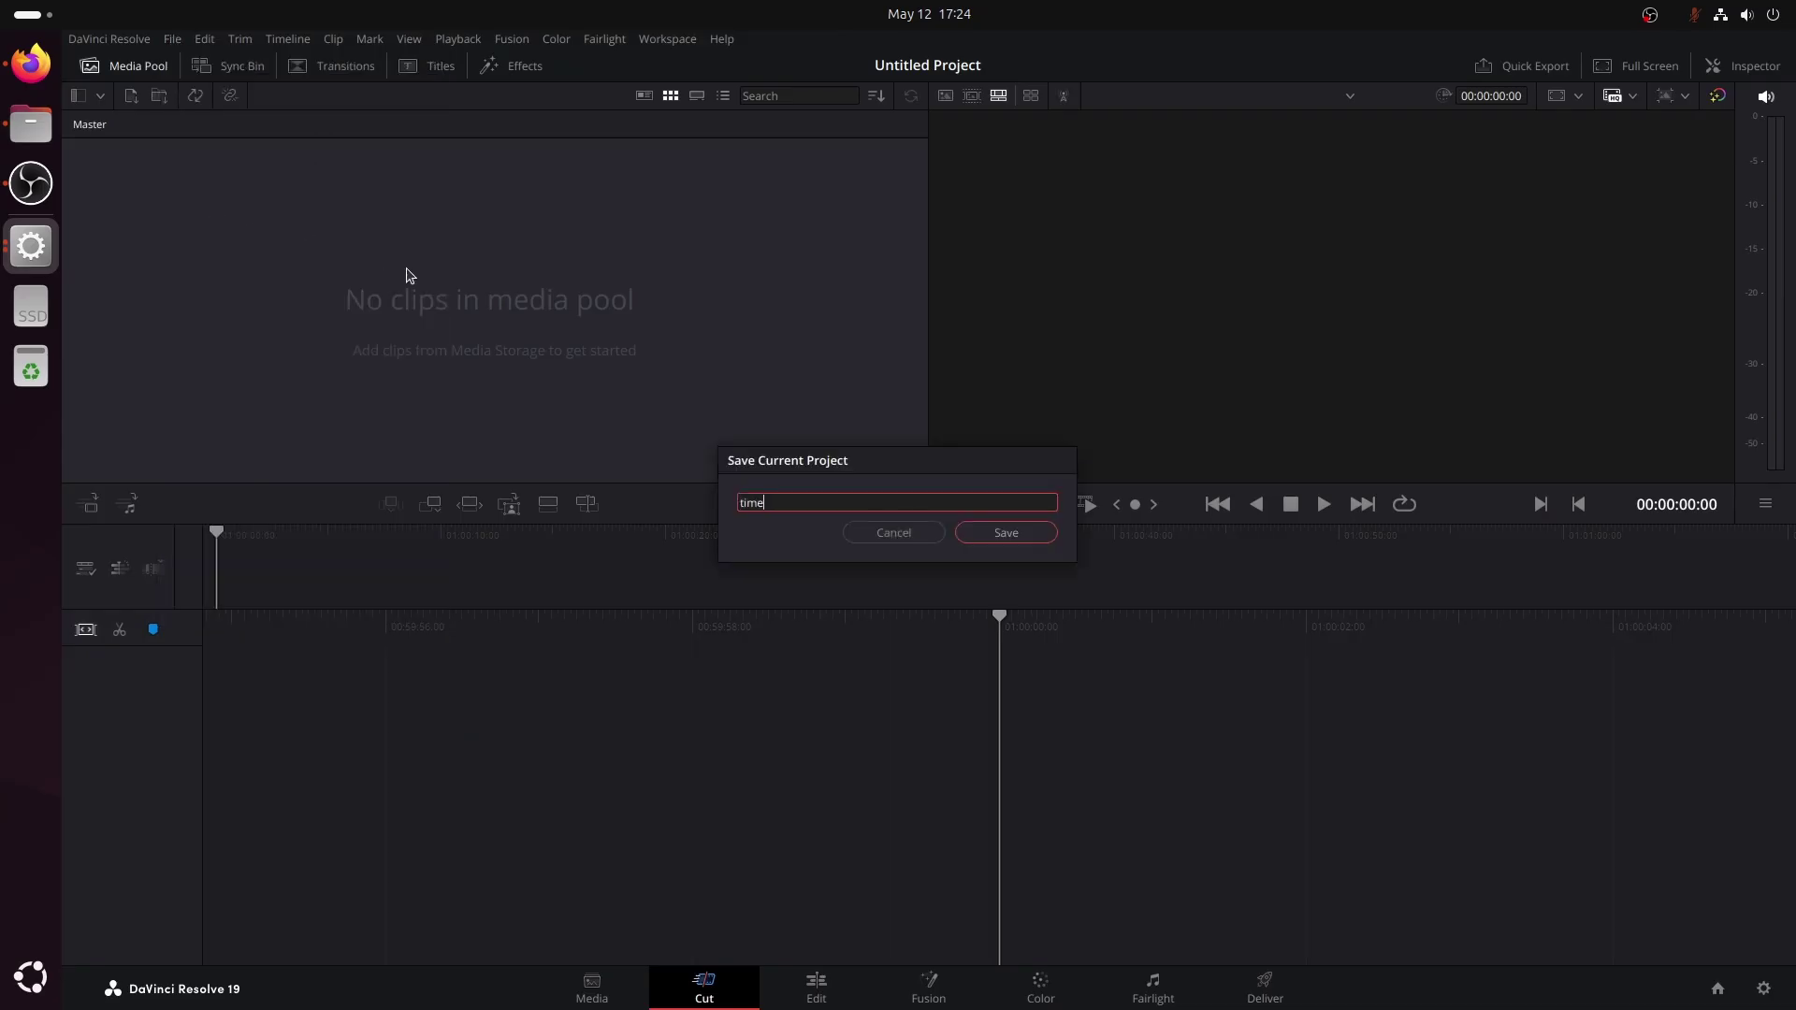
type("timeline_test")
key("Return")
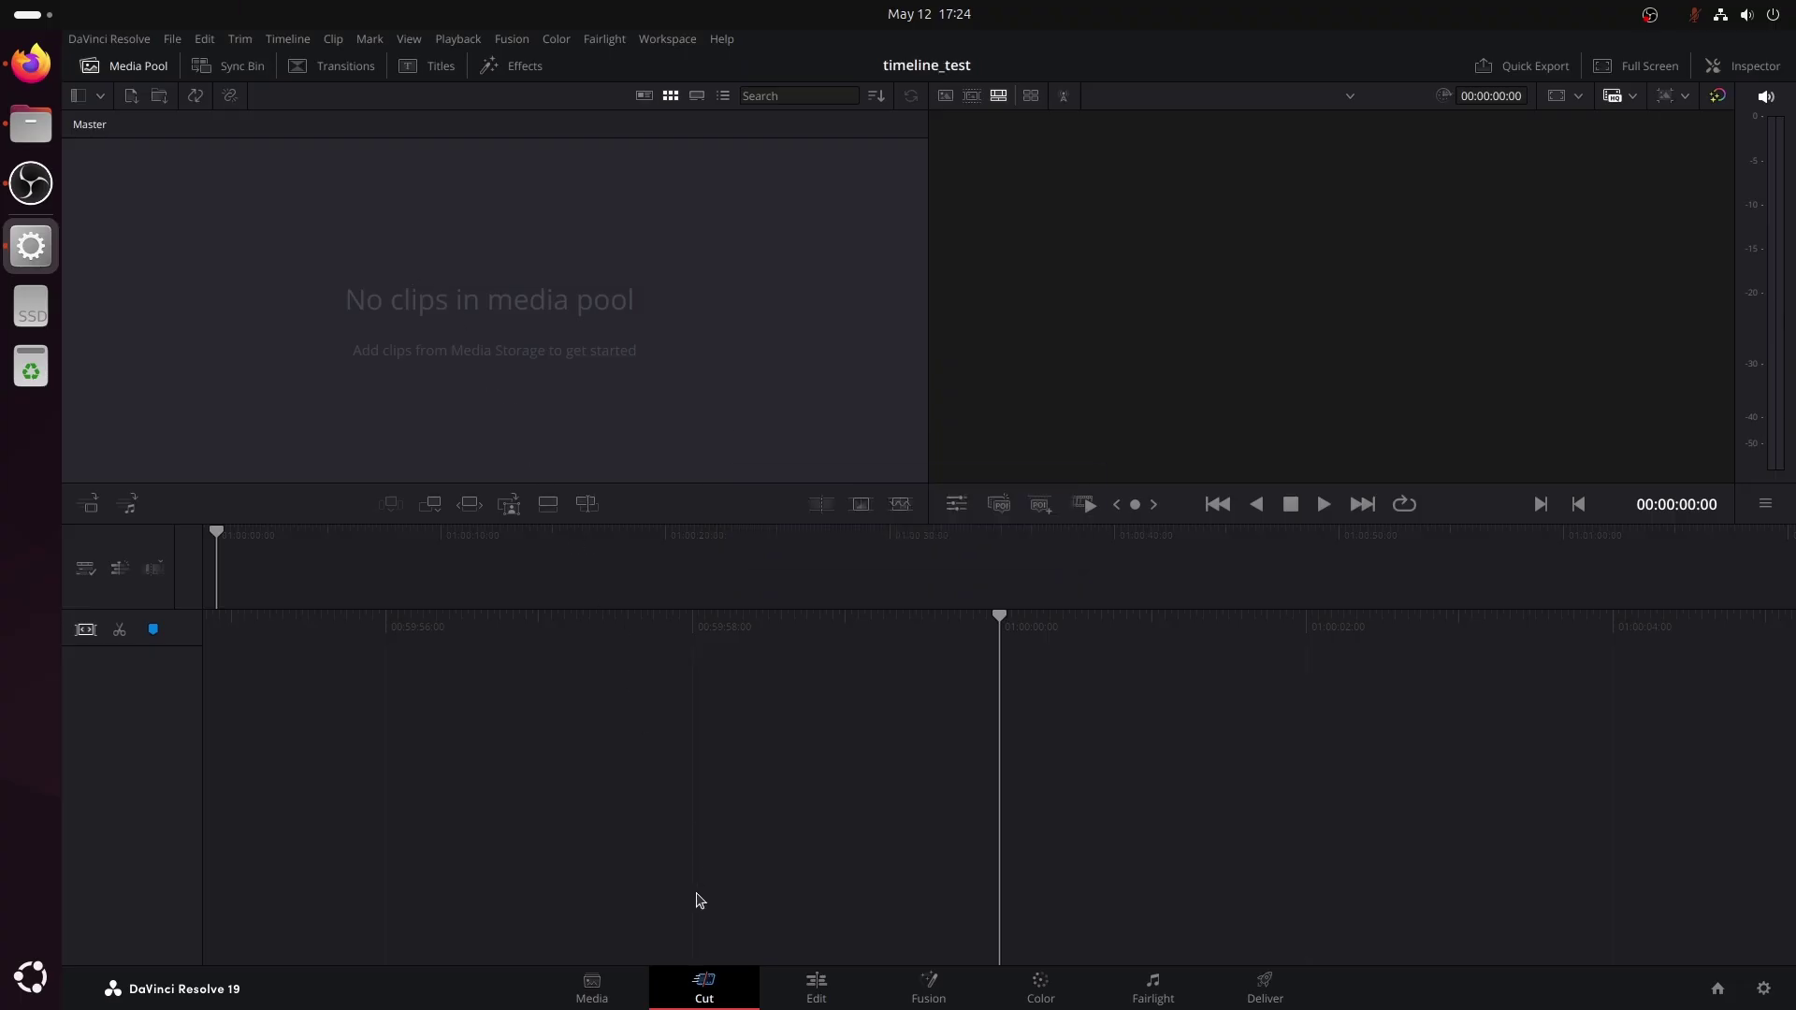
On the Edit page, create a new Timeline 1 from the media pool using project settings.
left_click(816, 988)
right_click(287, 279)
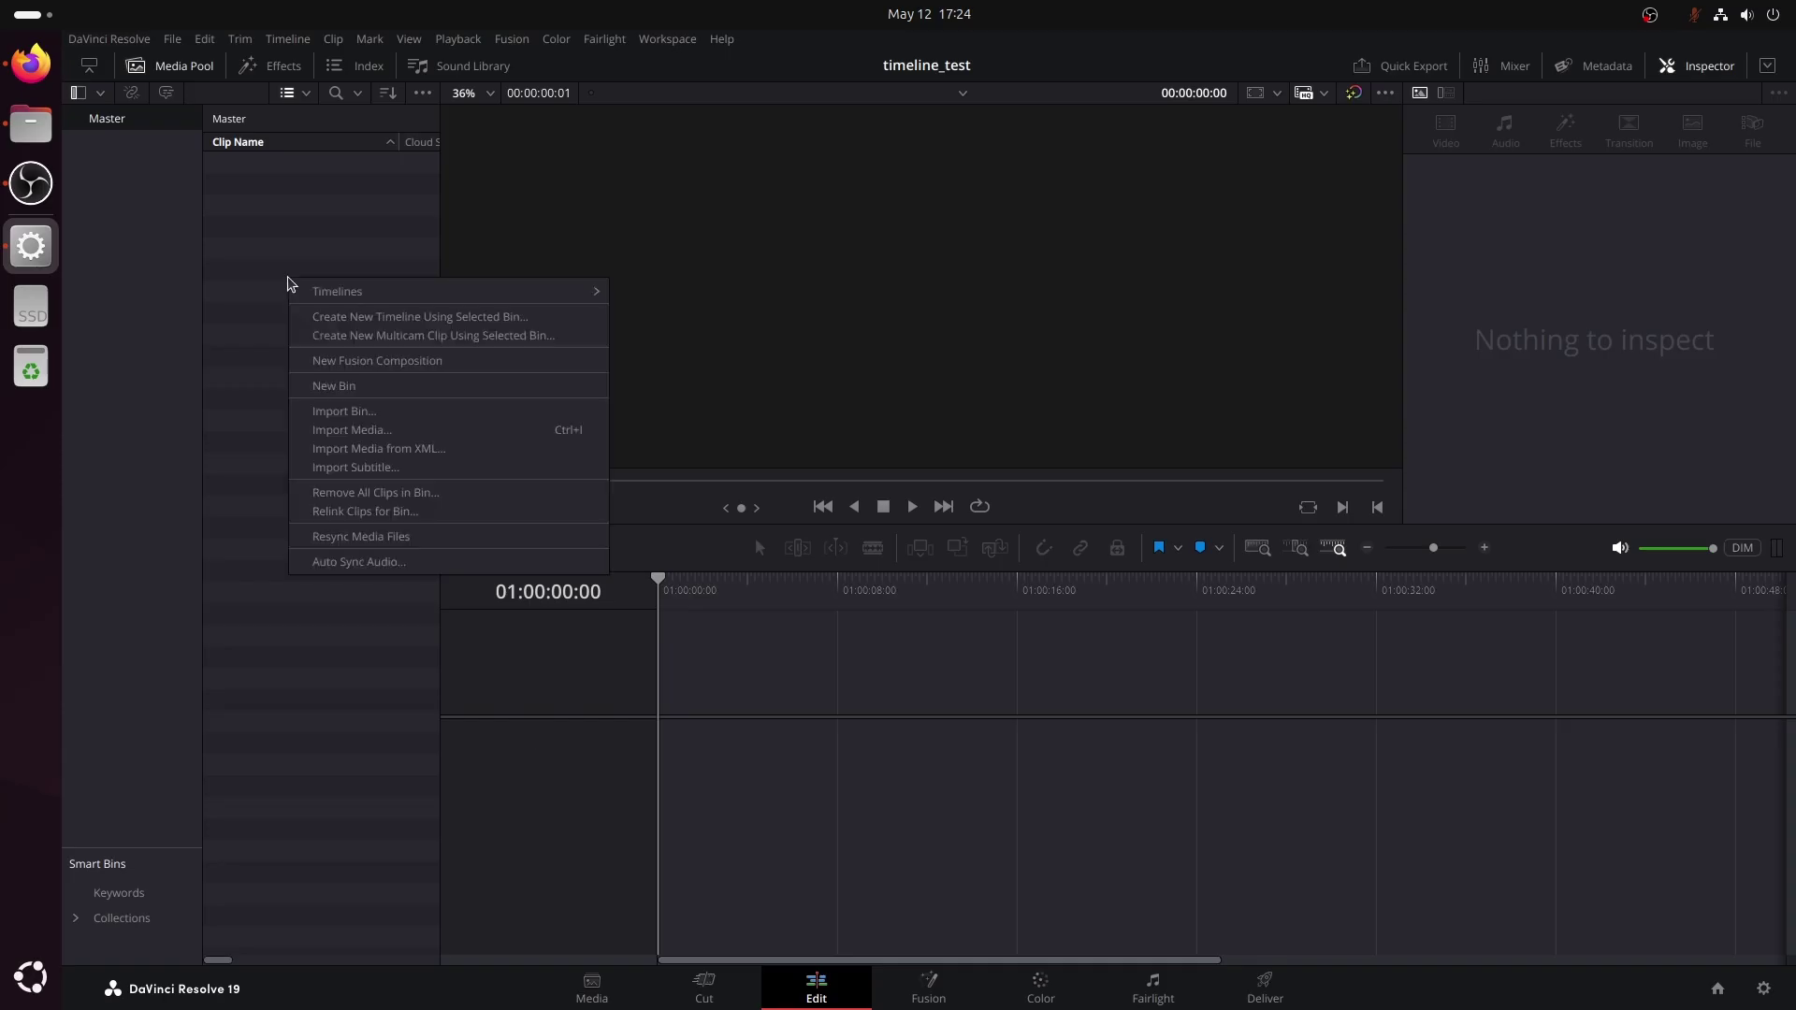
mouse_move(336, 293)
left_click(653, 292)
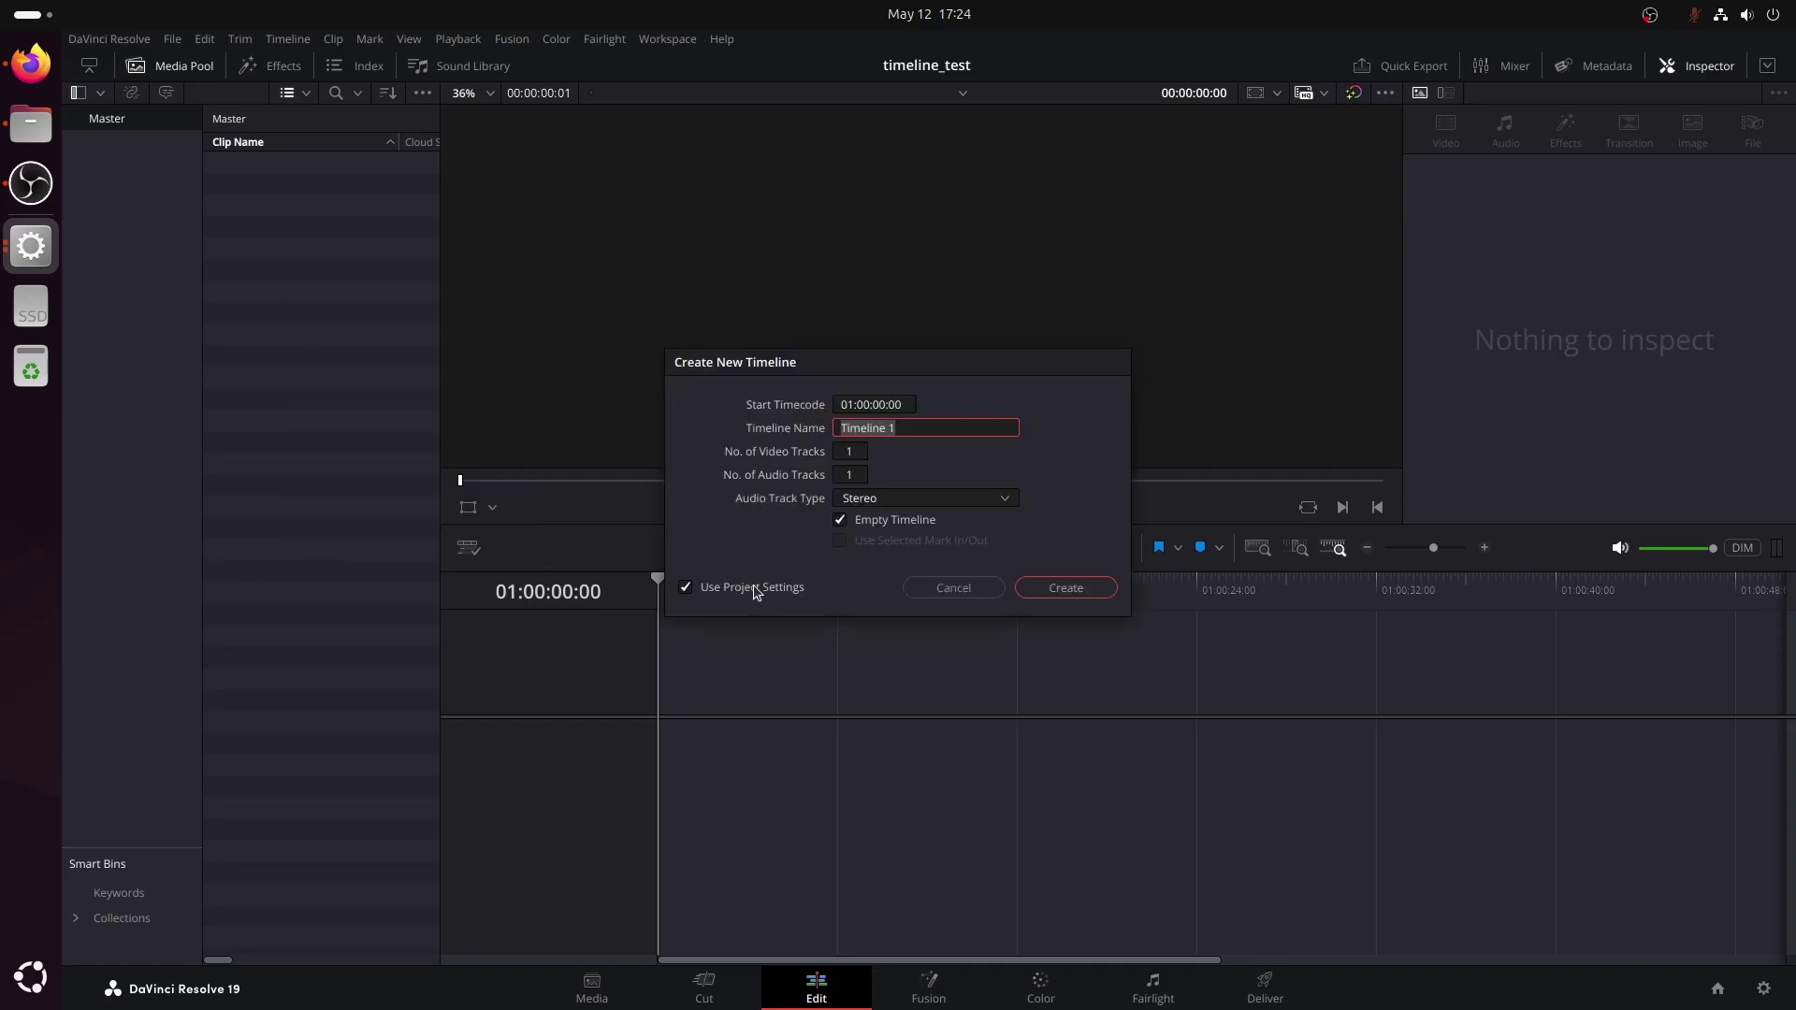
left_click(754, 587)
left_click(852, 415)
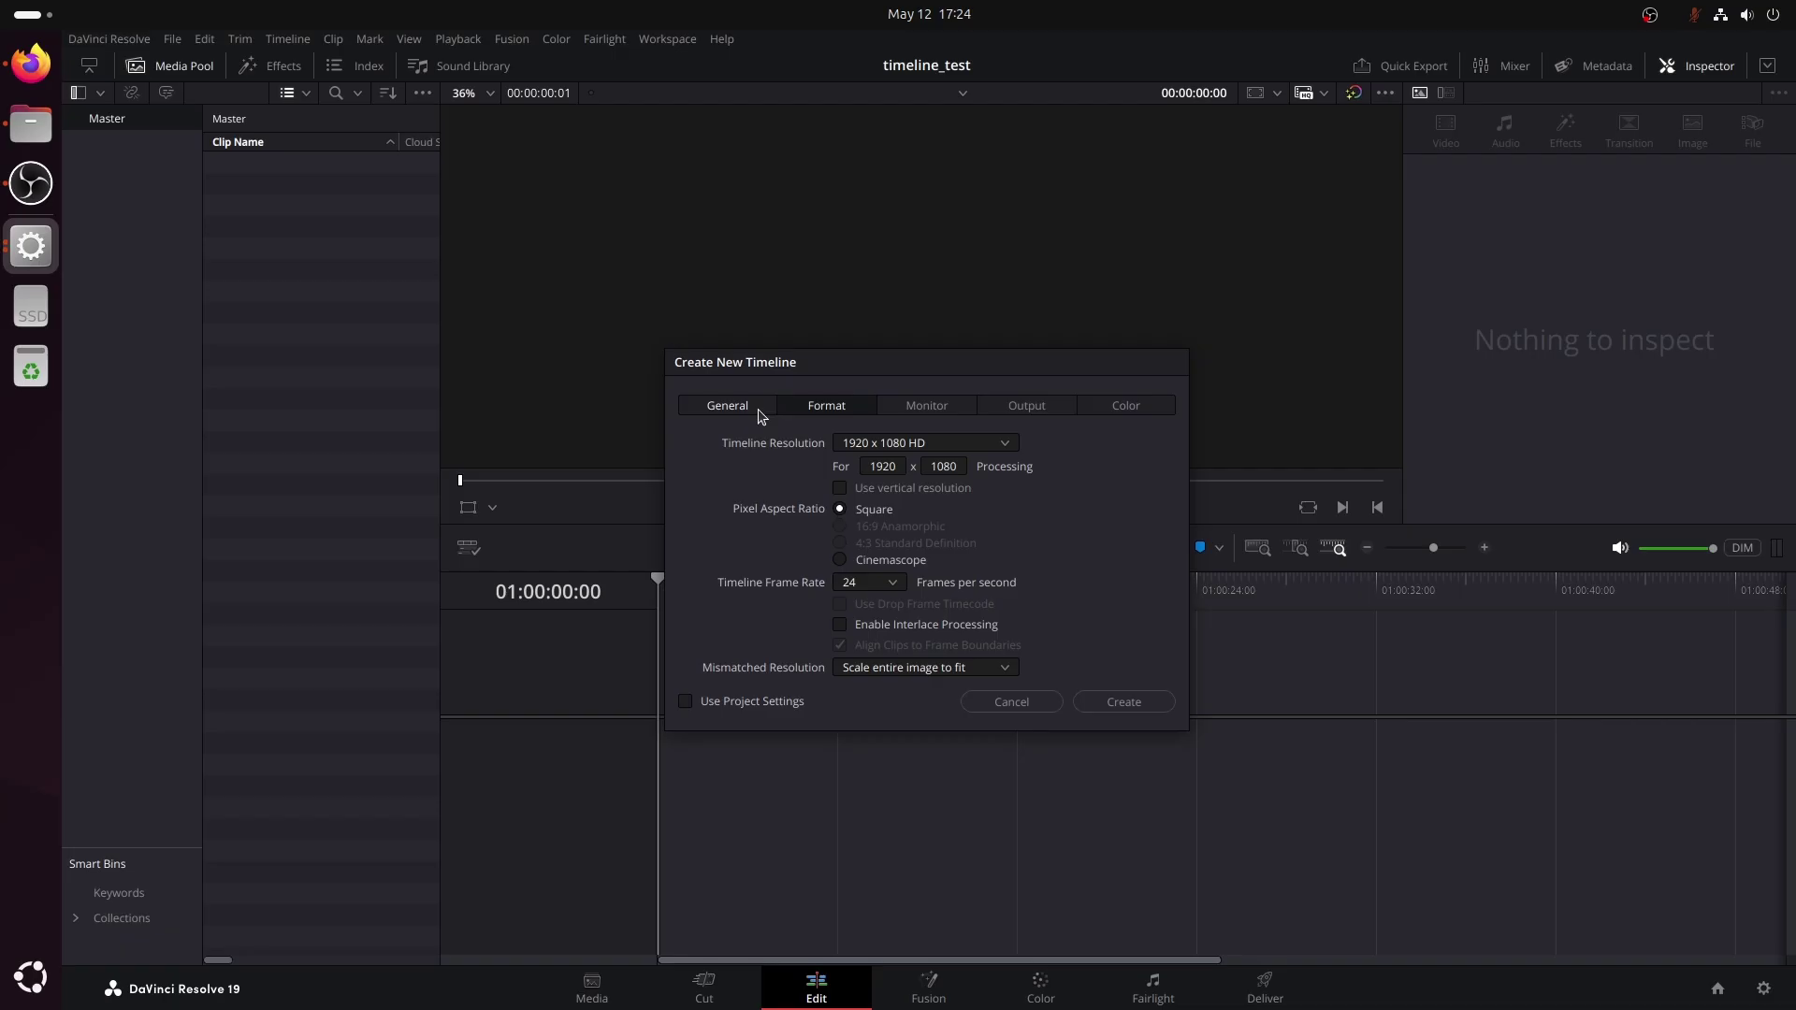
left_click(753, 701)
left_click(1065, 589)
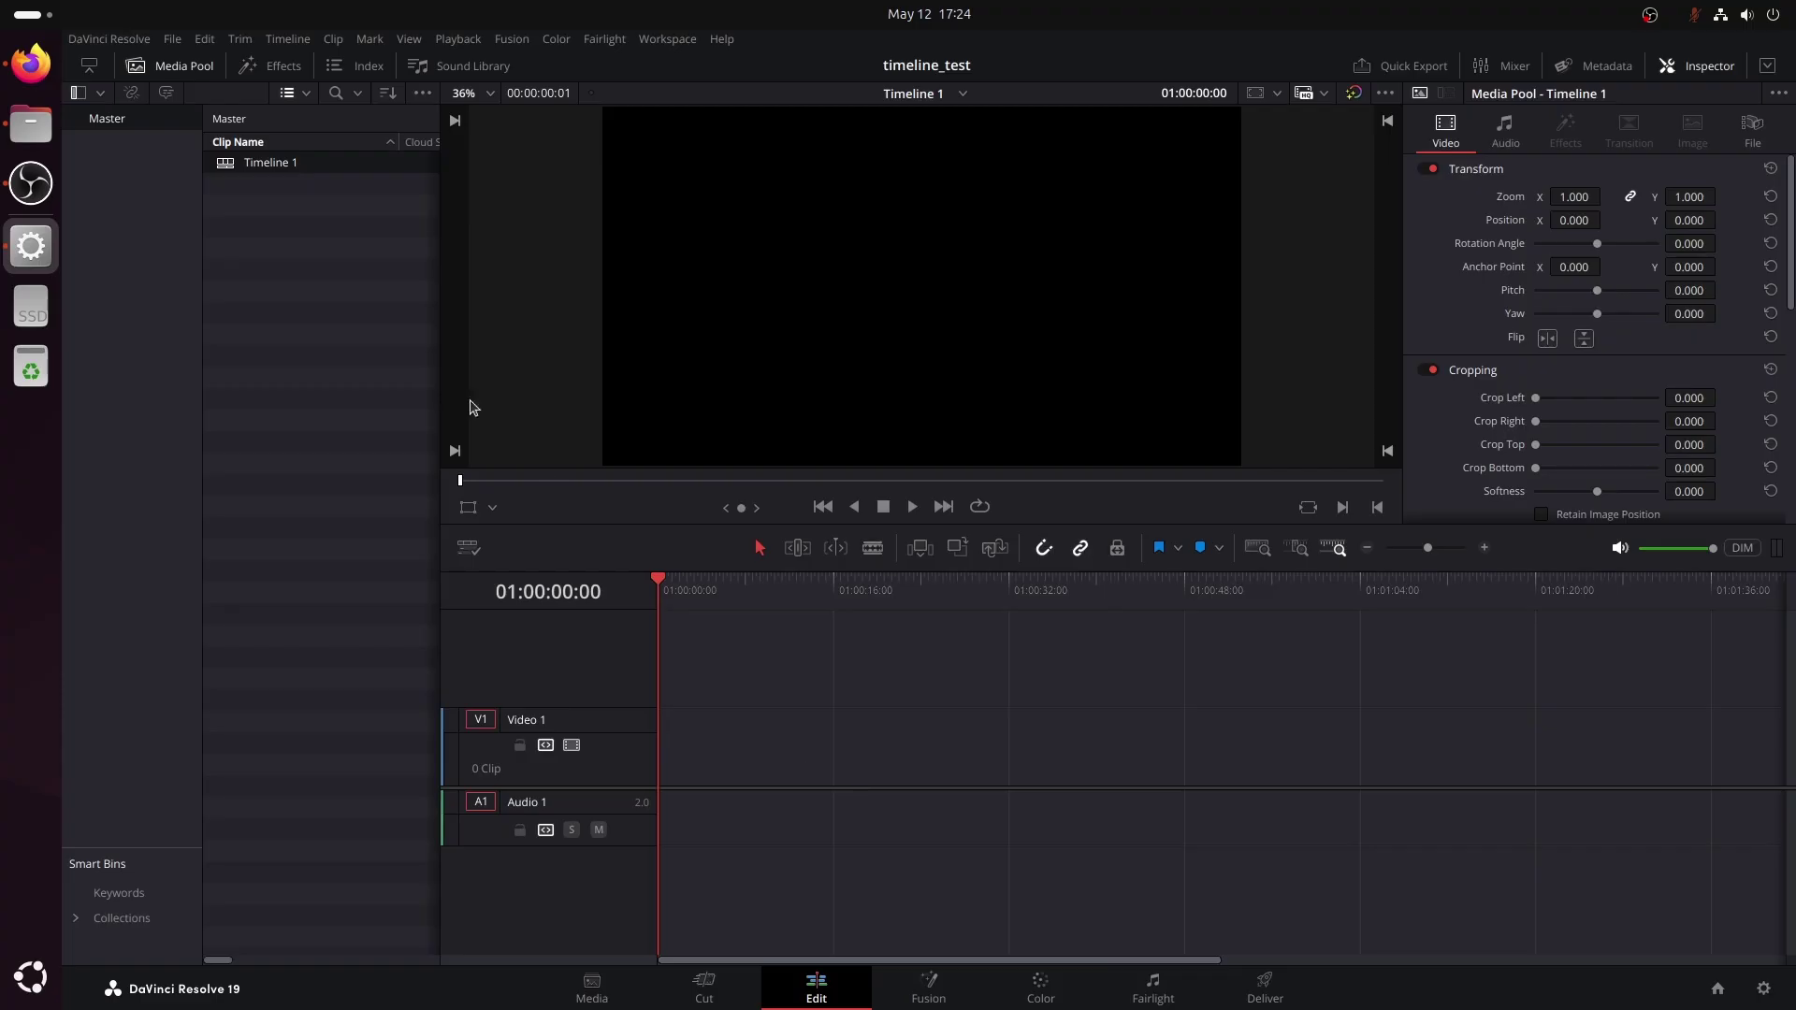
Place a Solid Color generator clip at the start of Video 1.
left_click(284, 66)
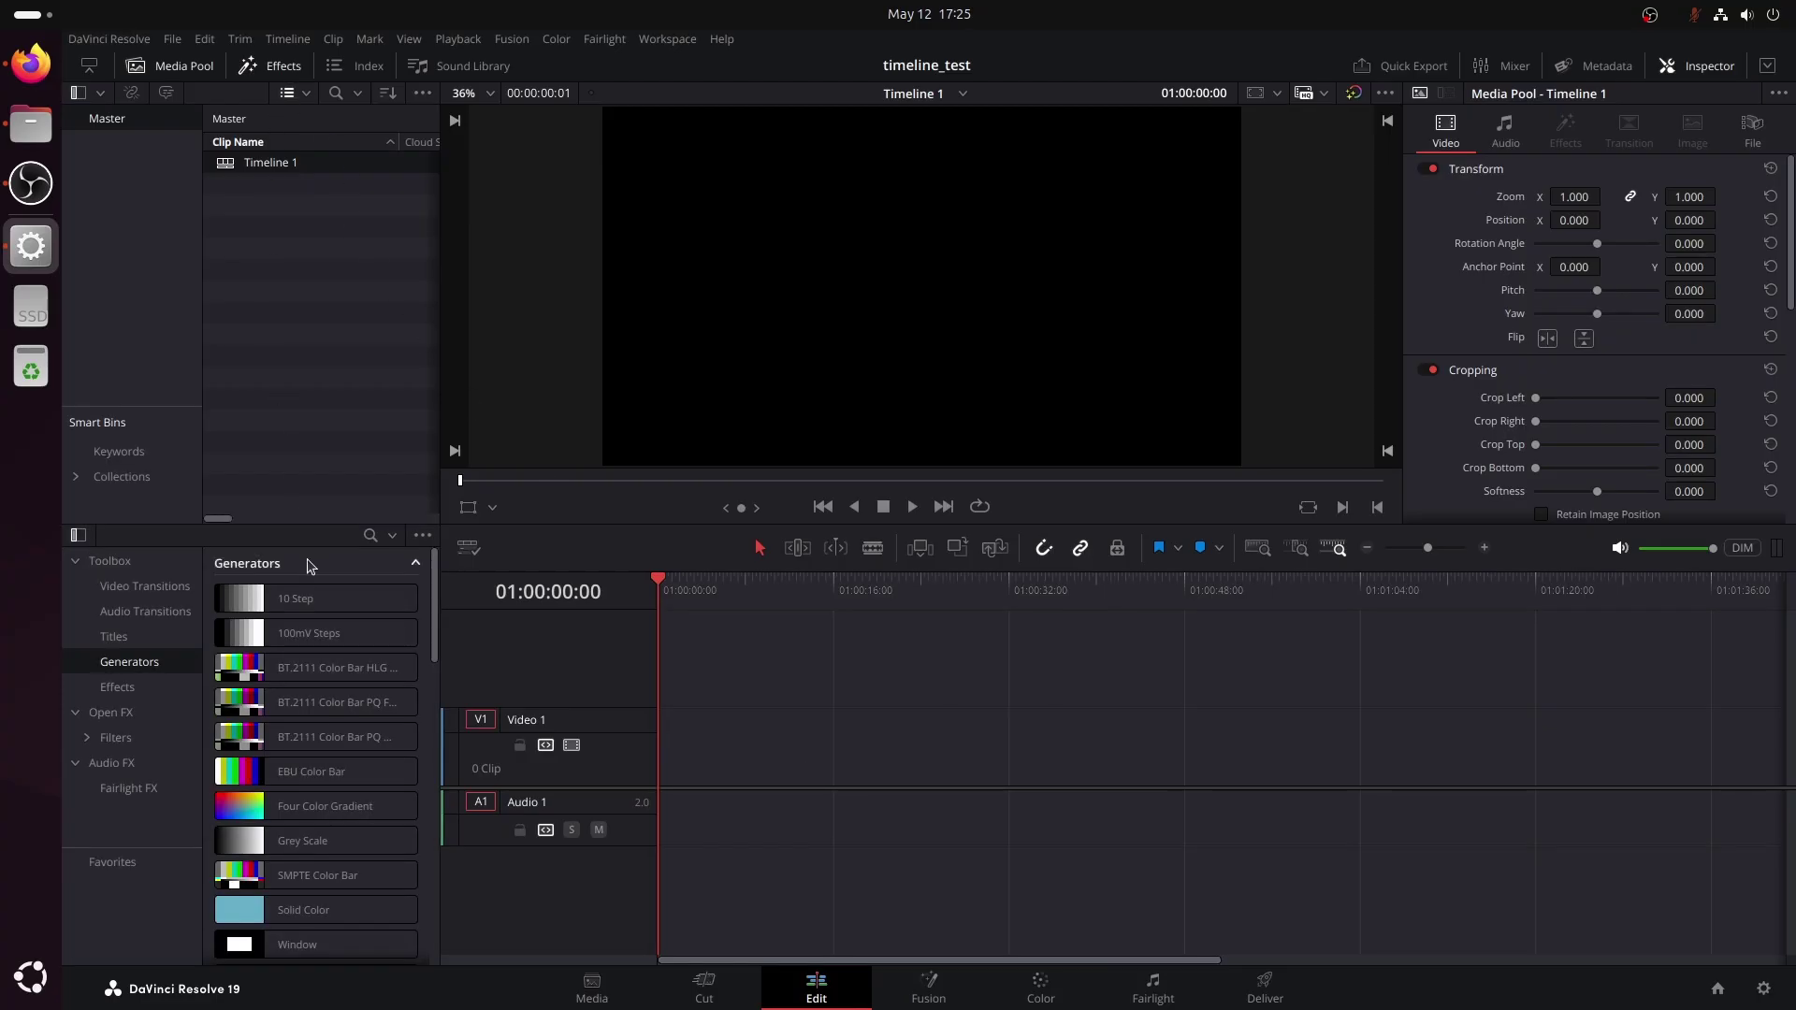
left_click(286, 912)
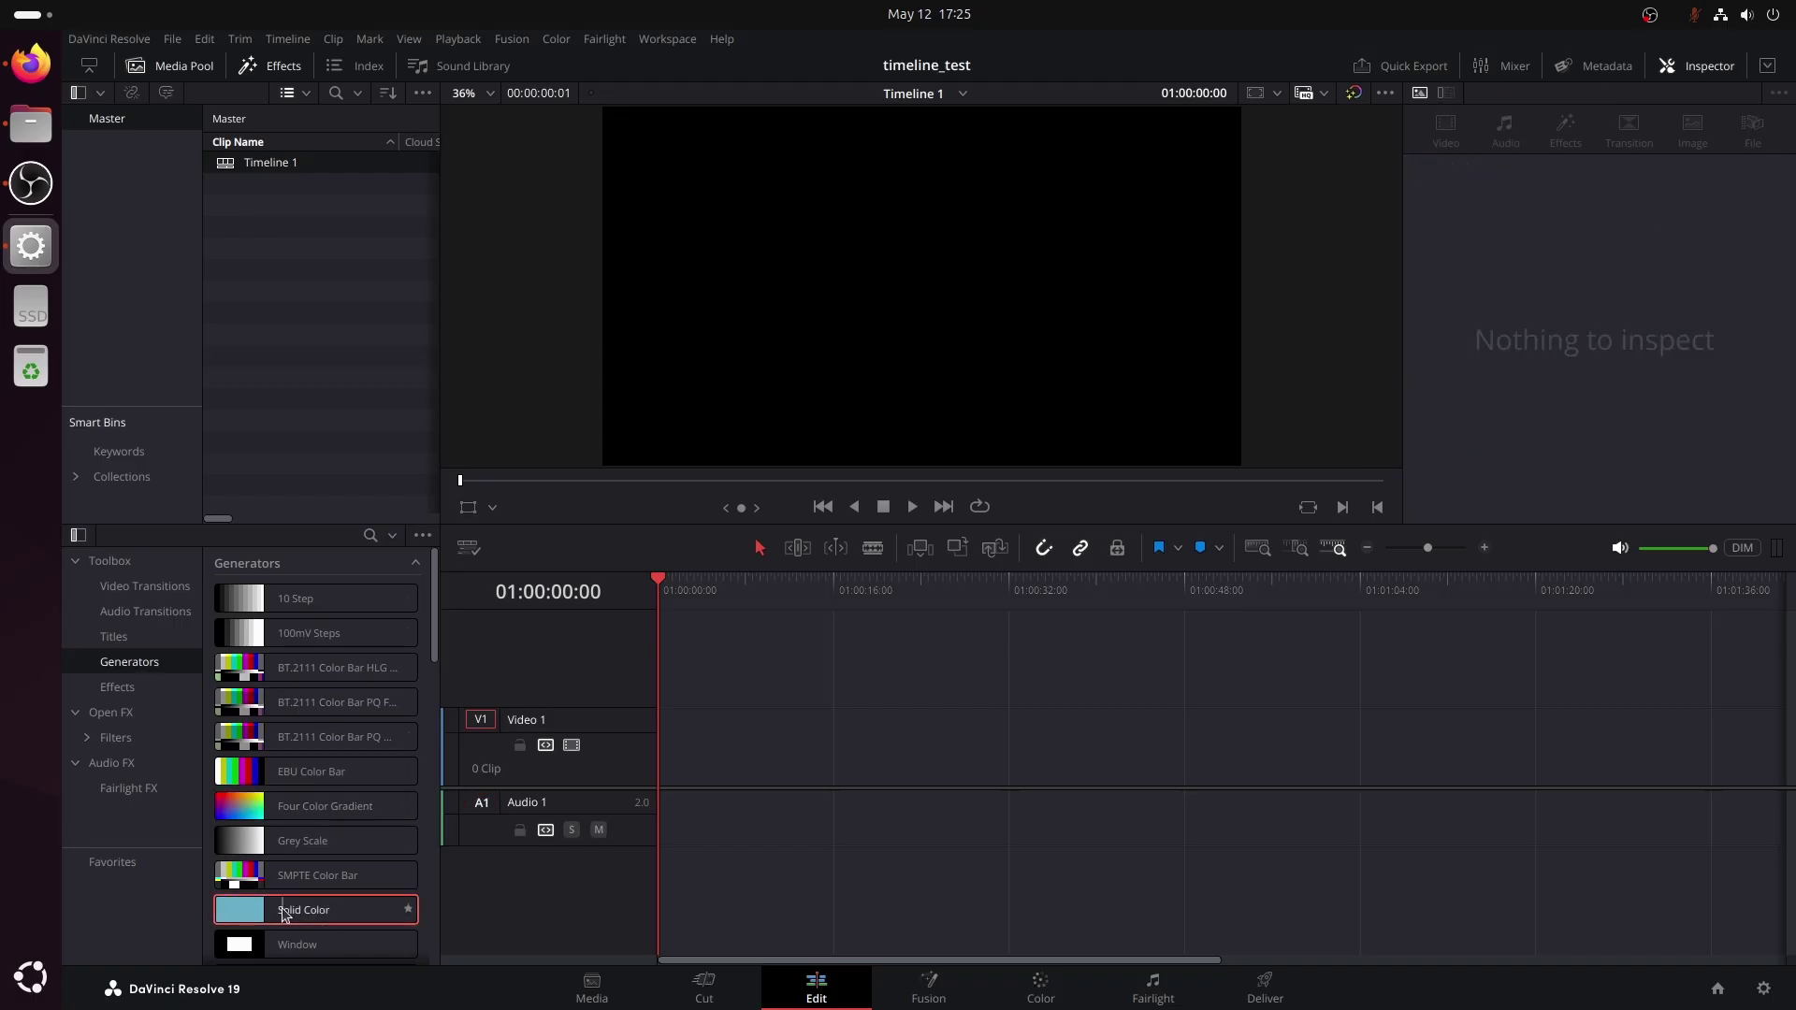
left_click_drag(286, 912, 1340, 749)
Change the solid's colour to lime green and play back the timeline.
left_click(1161, 760)
left_click(1413, 628)
left_click(1552, 237)
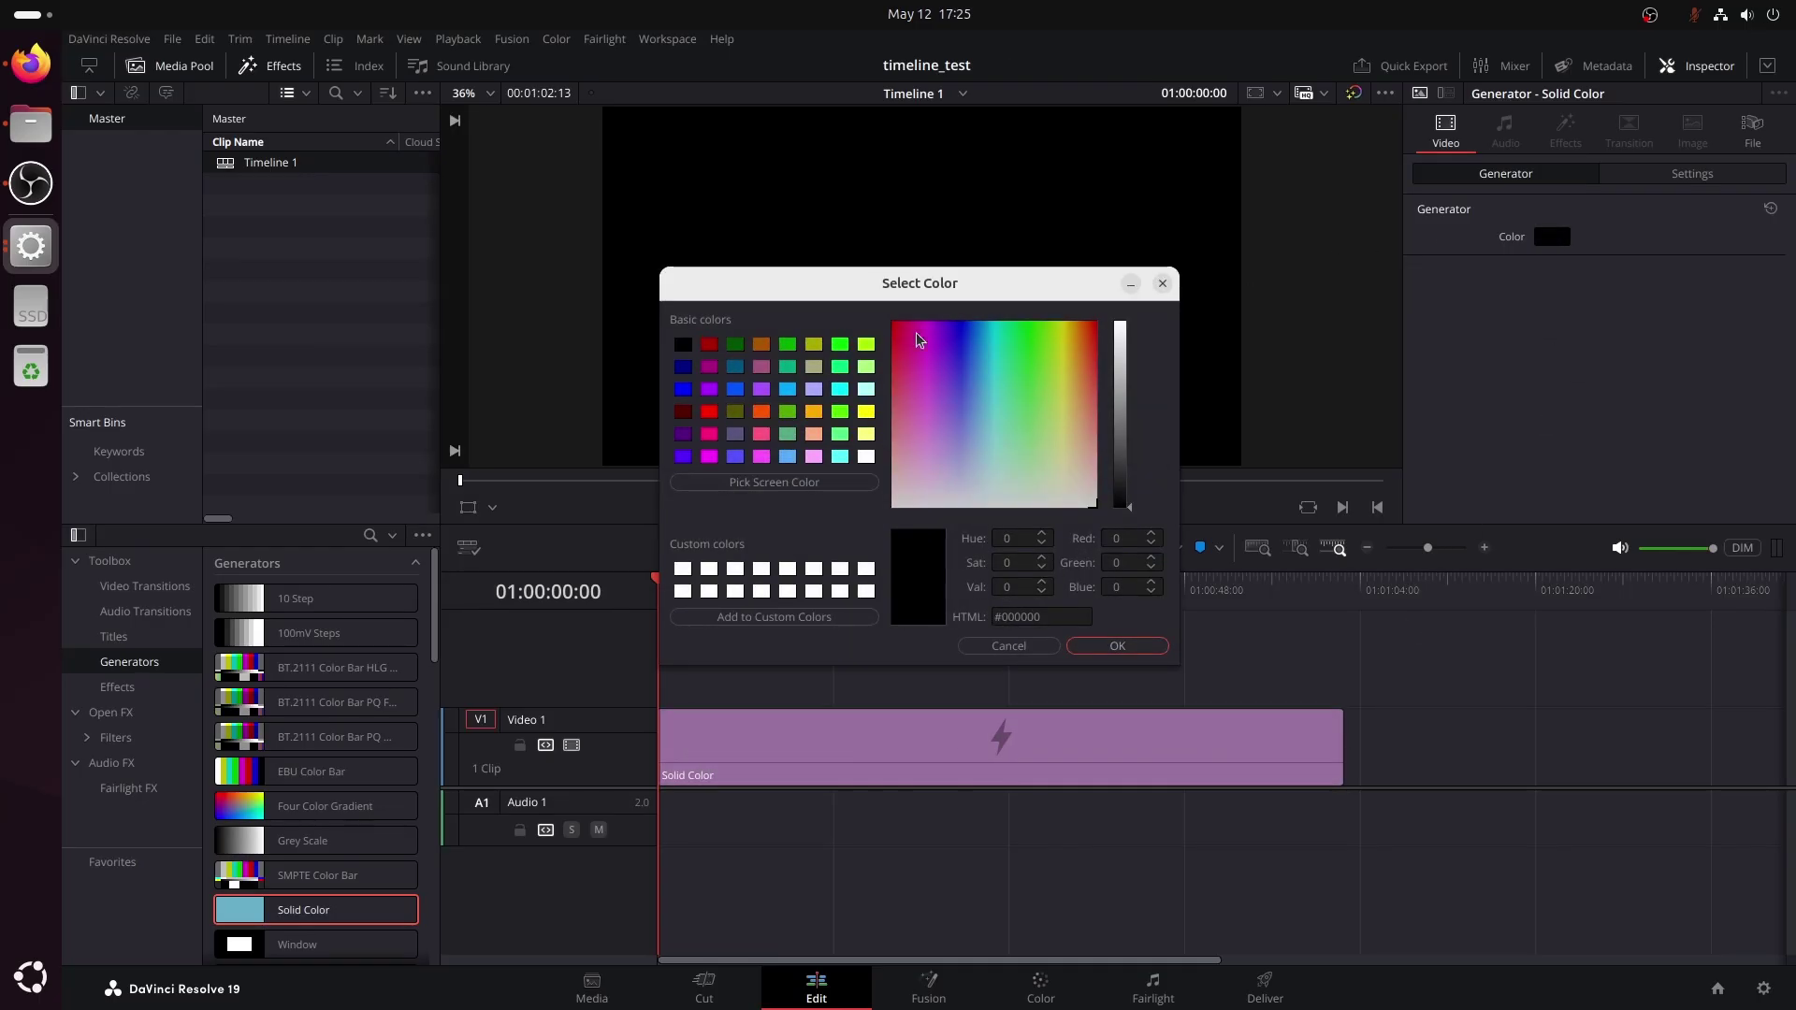
left_click(869, 347)
left_click(1120, 648)
left_click(911, 508)
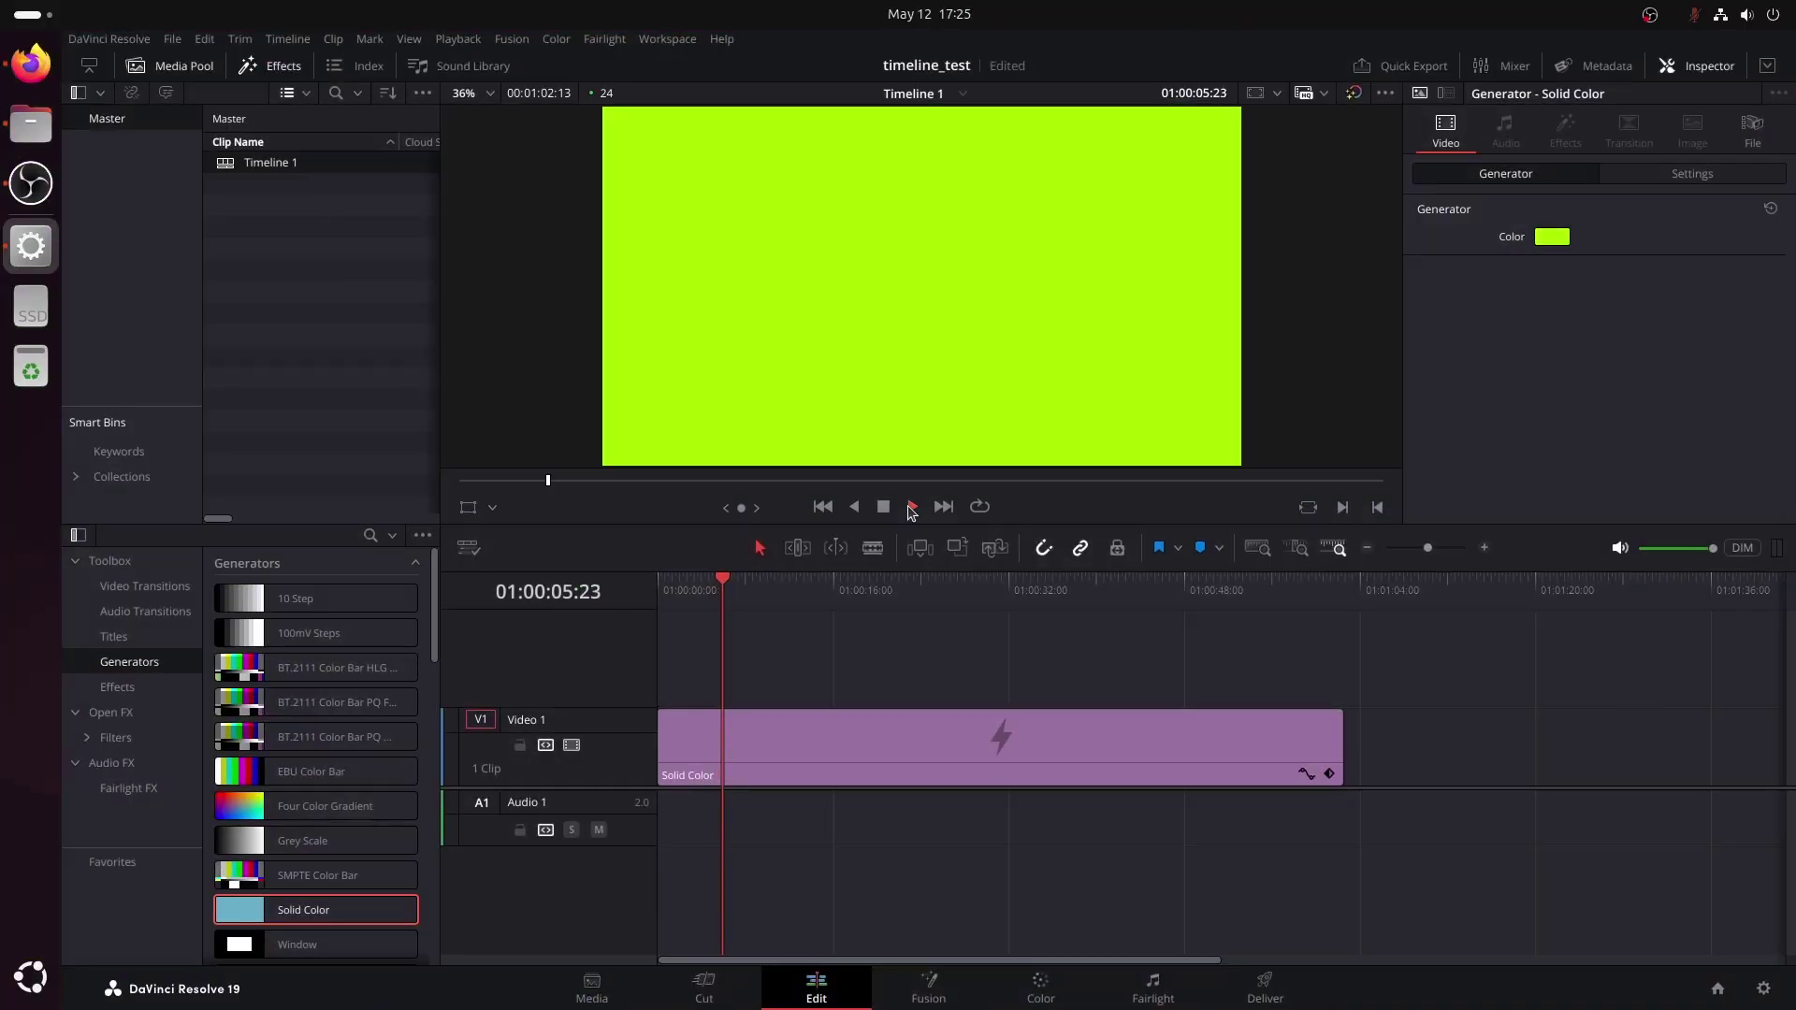
Shift the Solid Color clip about 15 seconds later and add a Left Lower Third titled 'Test title' at the start.
left_click(911, 506)
left_click(842, 756)
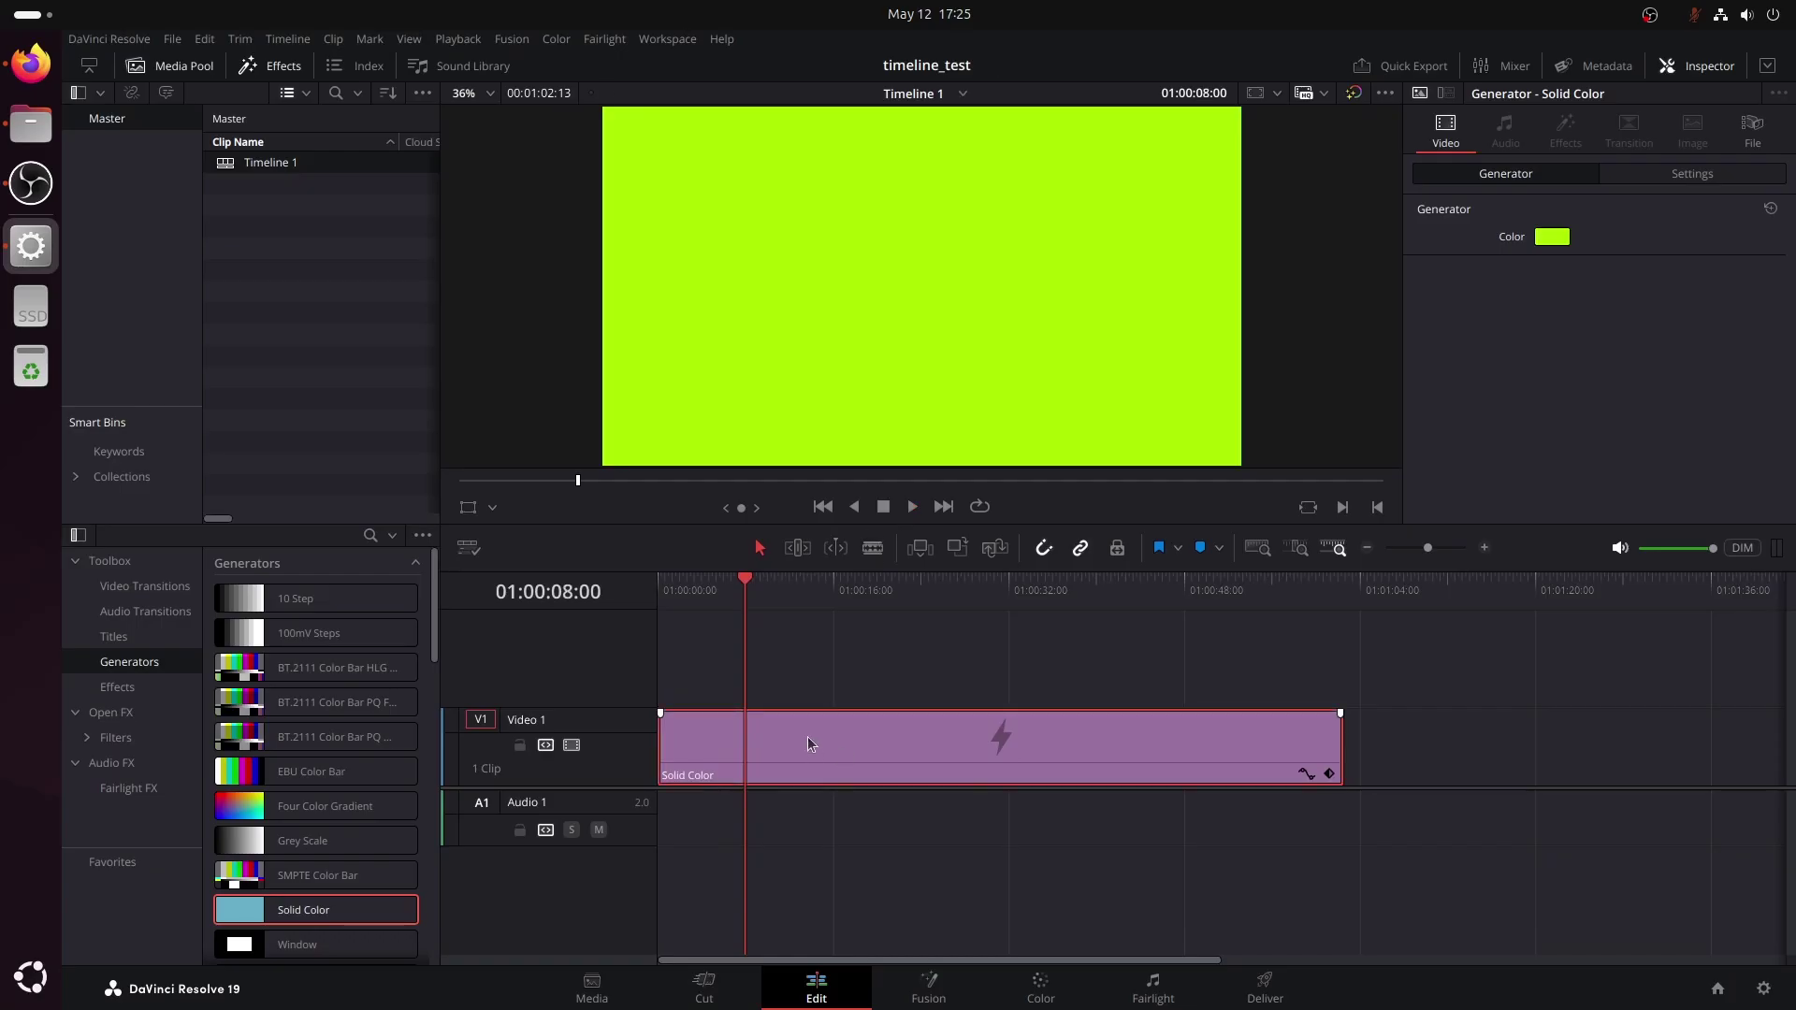
left_click_drag(809, 744, 978, 743)
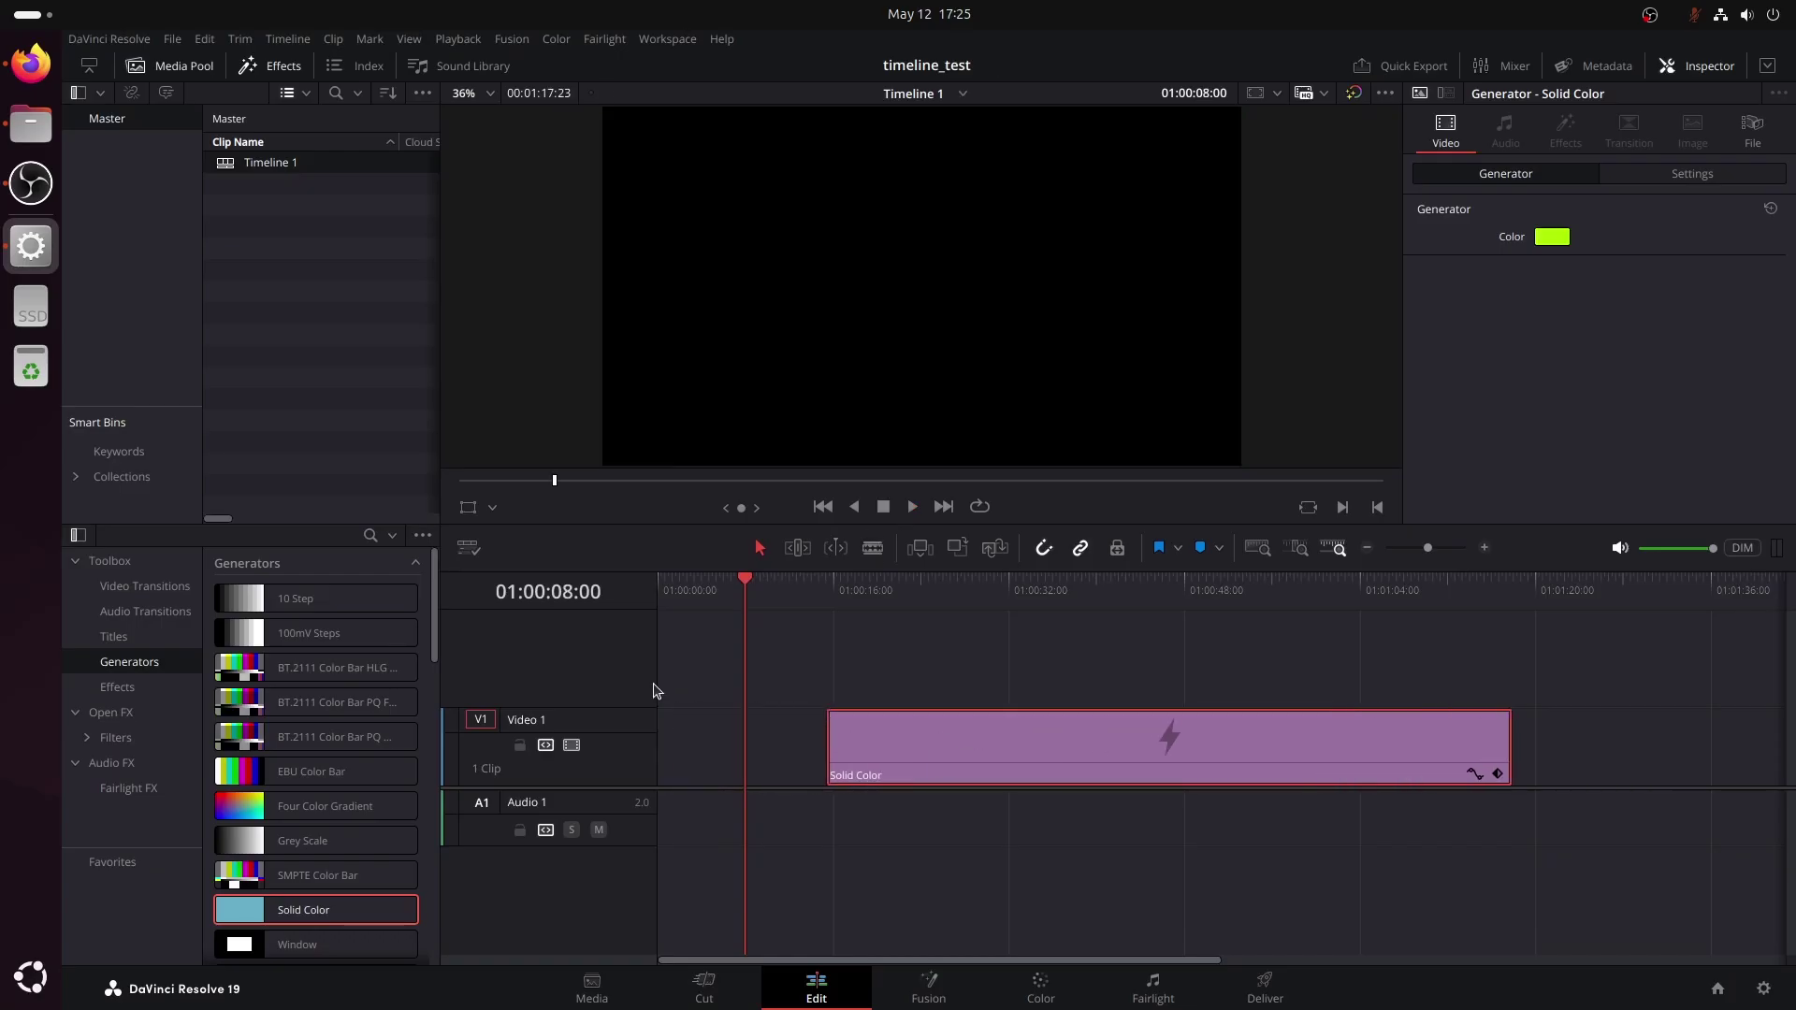
left_click(113, 636)
left_click_drag(309, 598, 703, 752)
type("Test title")
Ripple-delete the gap between title and solid, then play from the timeline start.
left_click(788, 748)
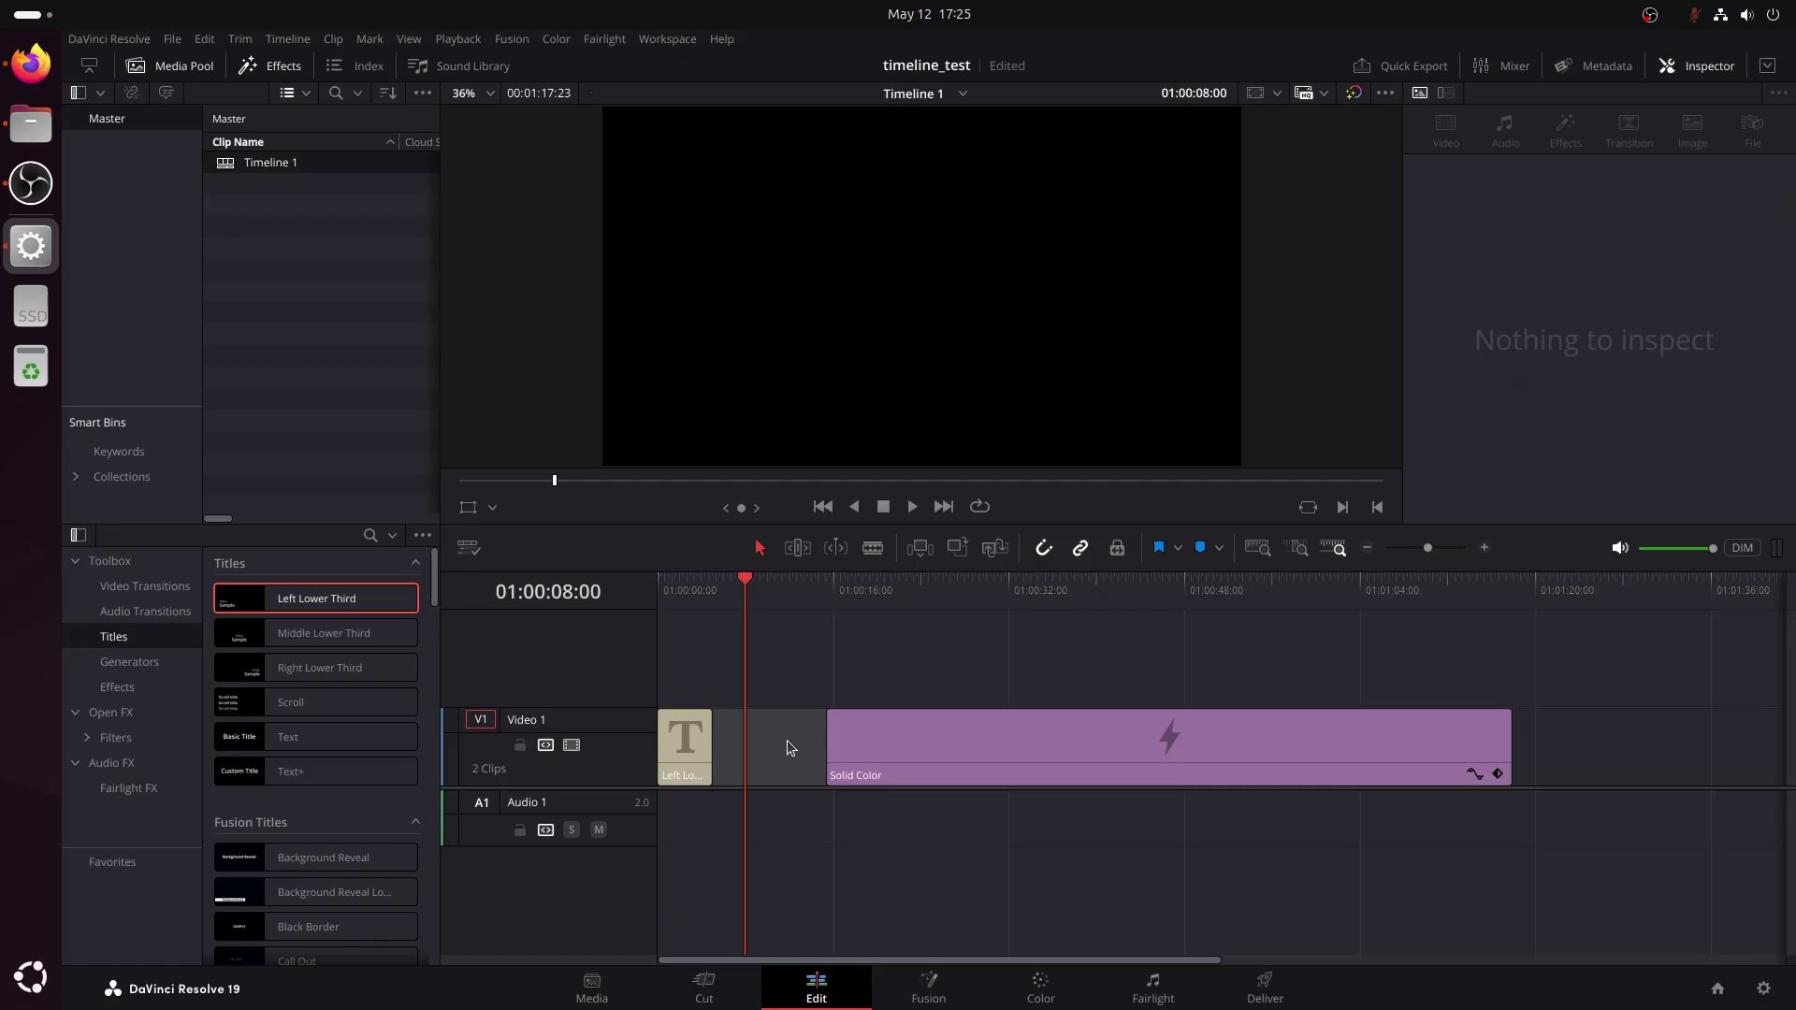
key("BackSpace")
key("Home")
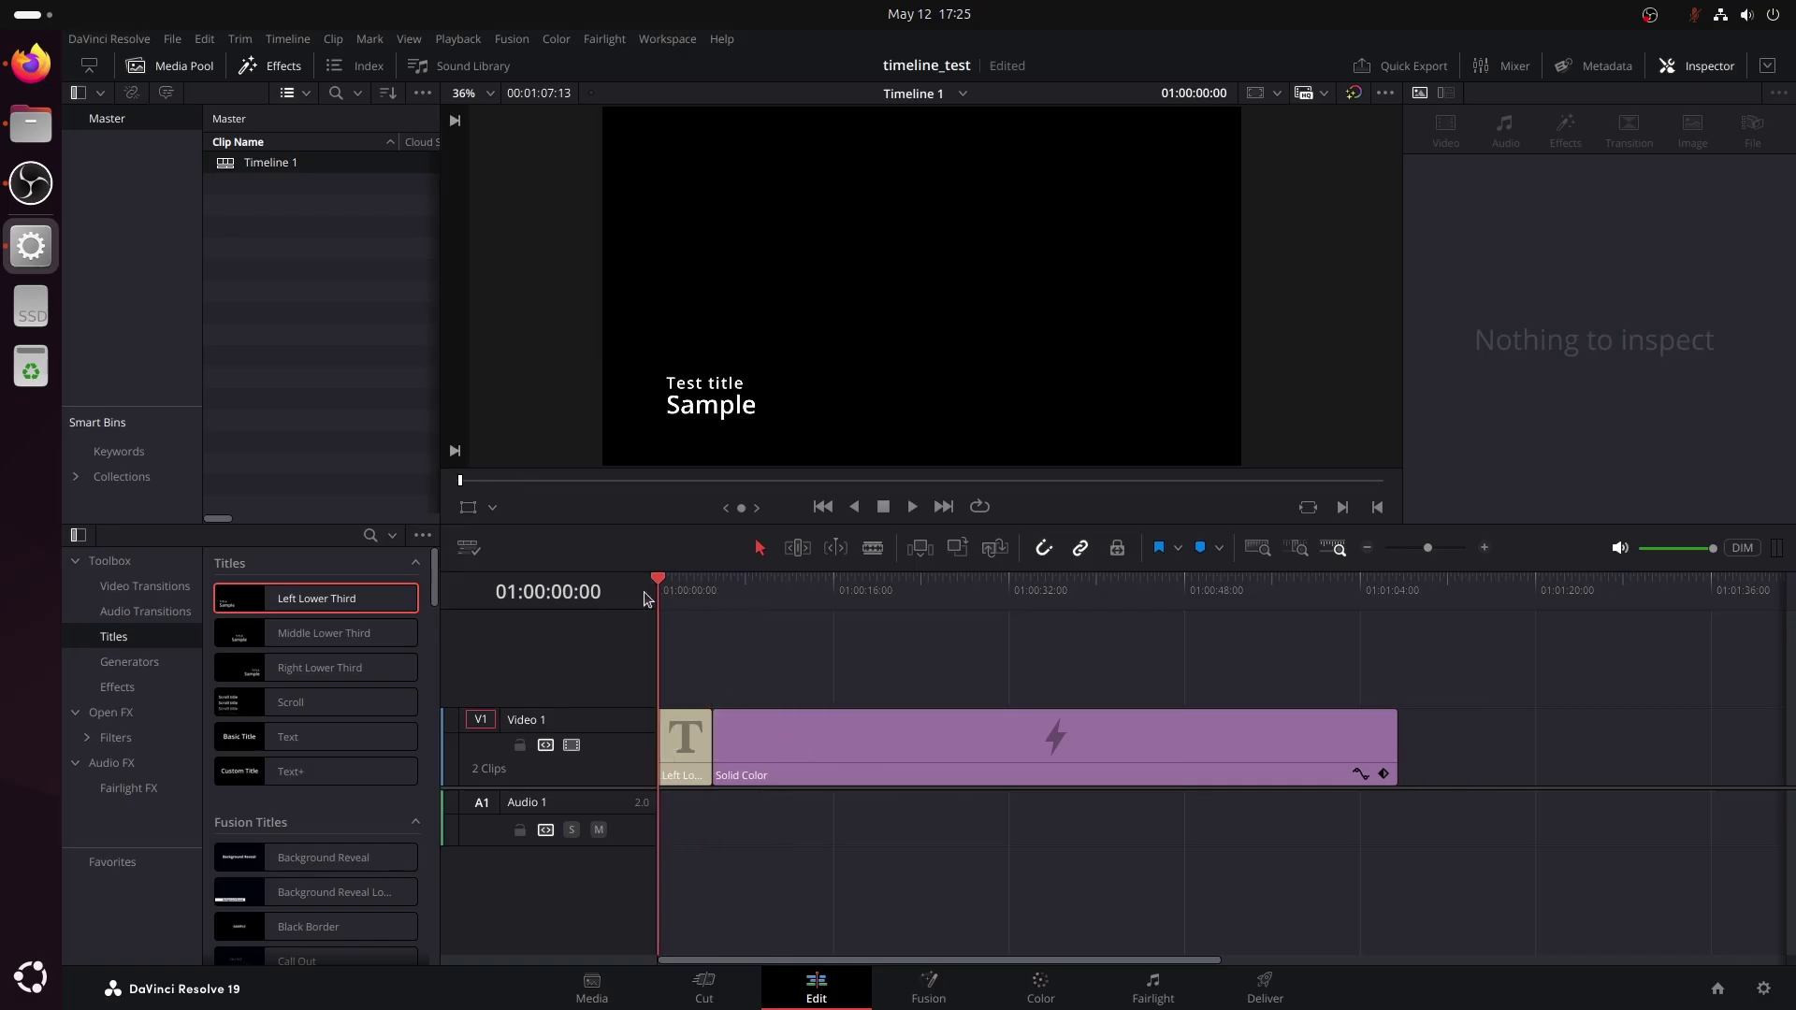
left_click(911, 506)
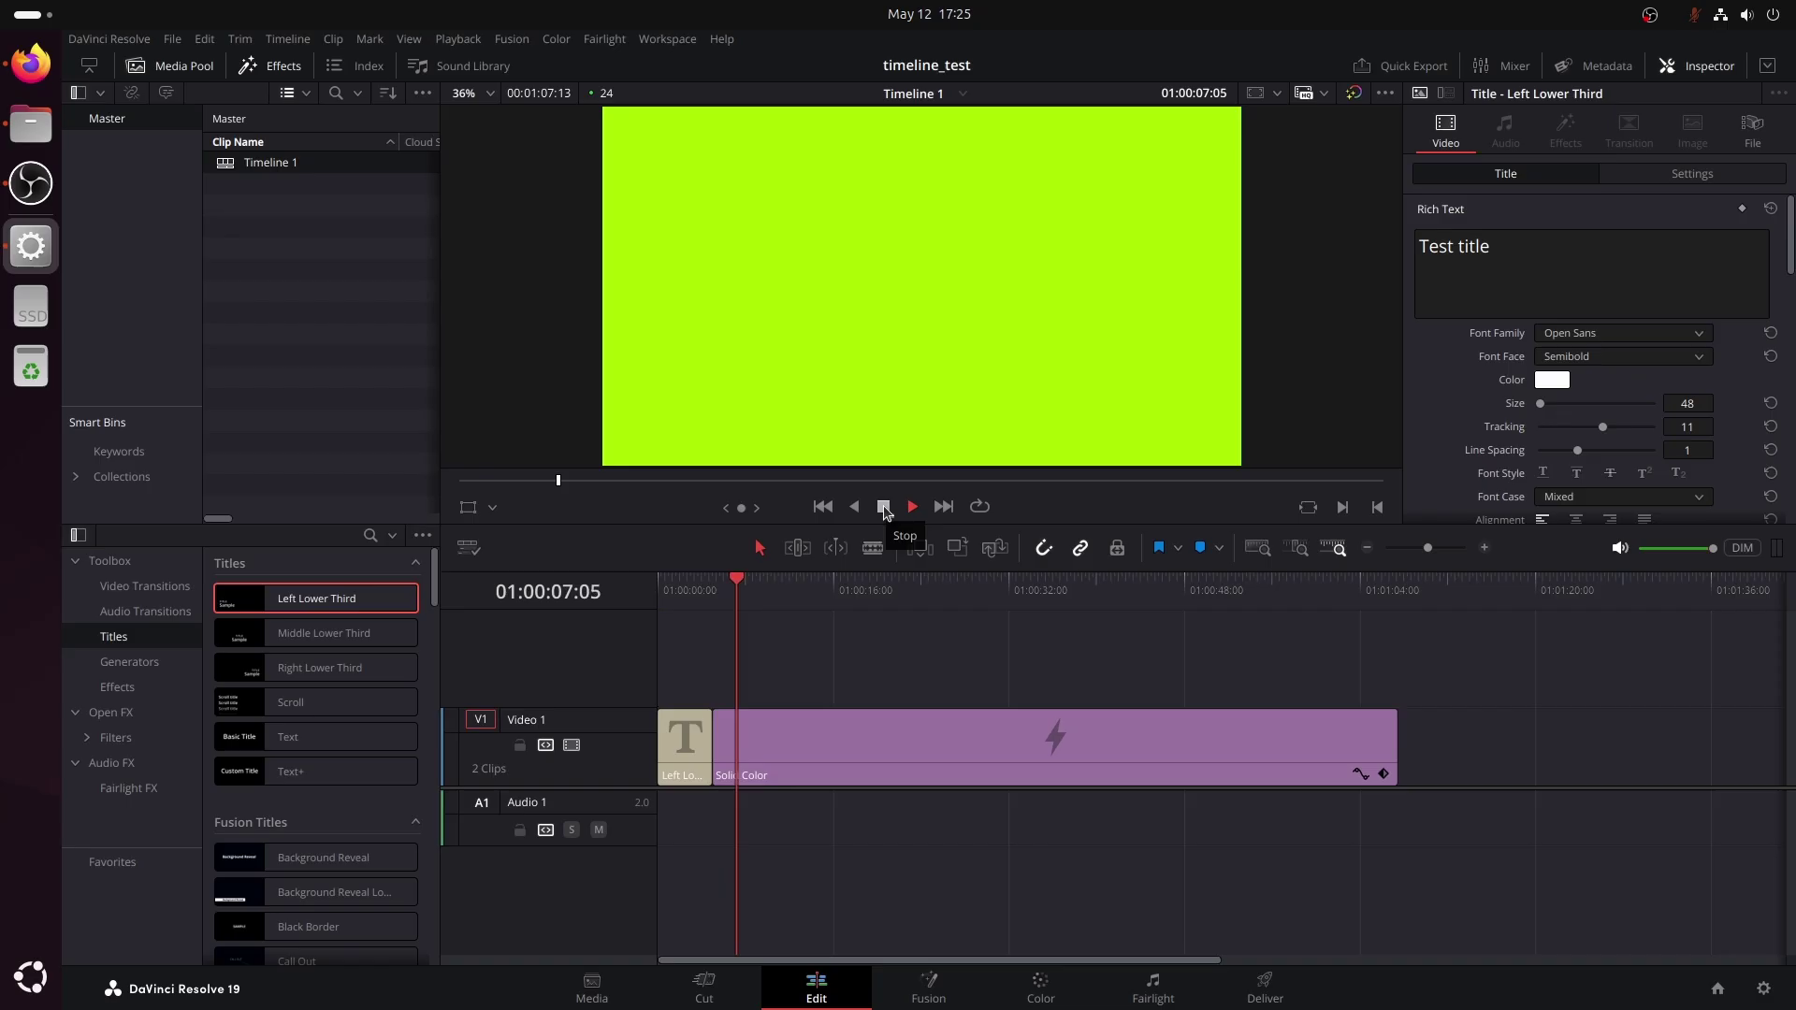
Stop playback, delete both clips from Video 1, and hide the effects library.
left_click(883, 506)
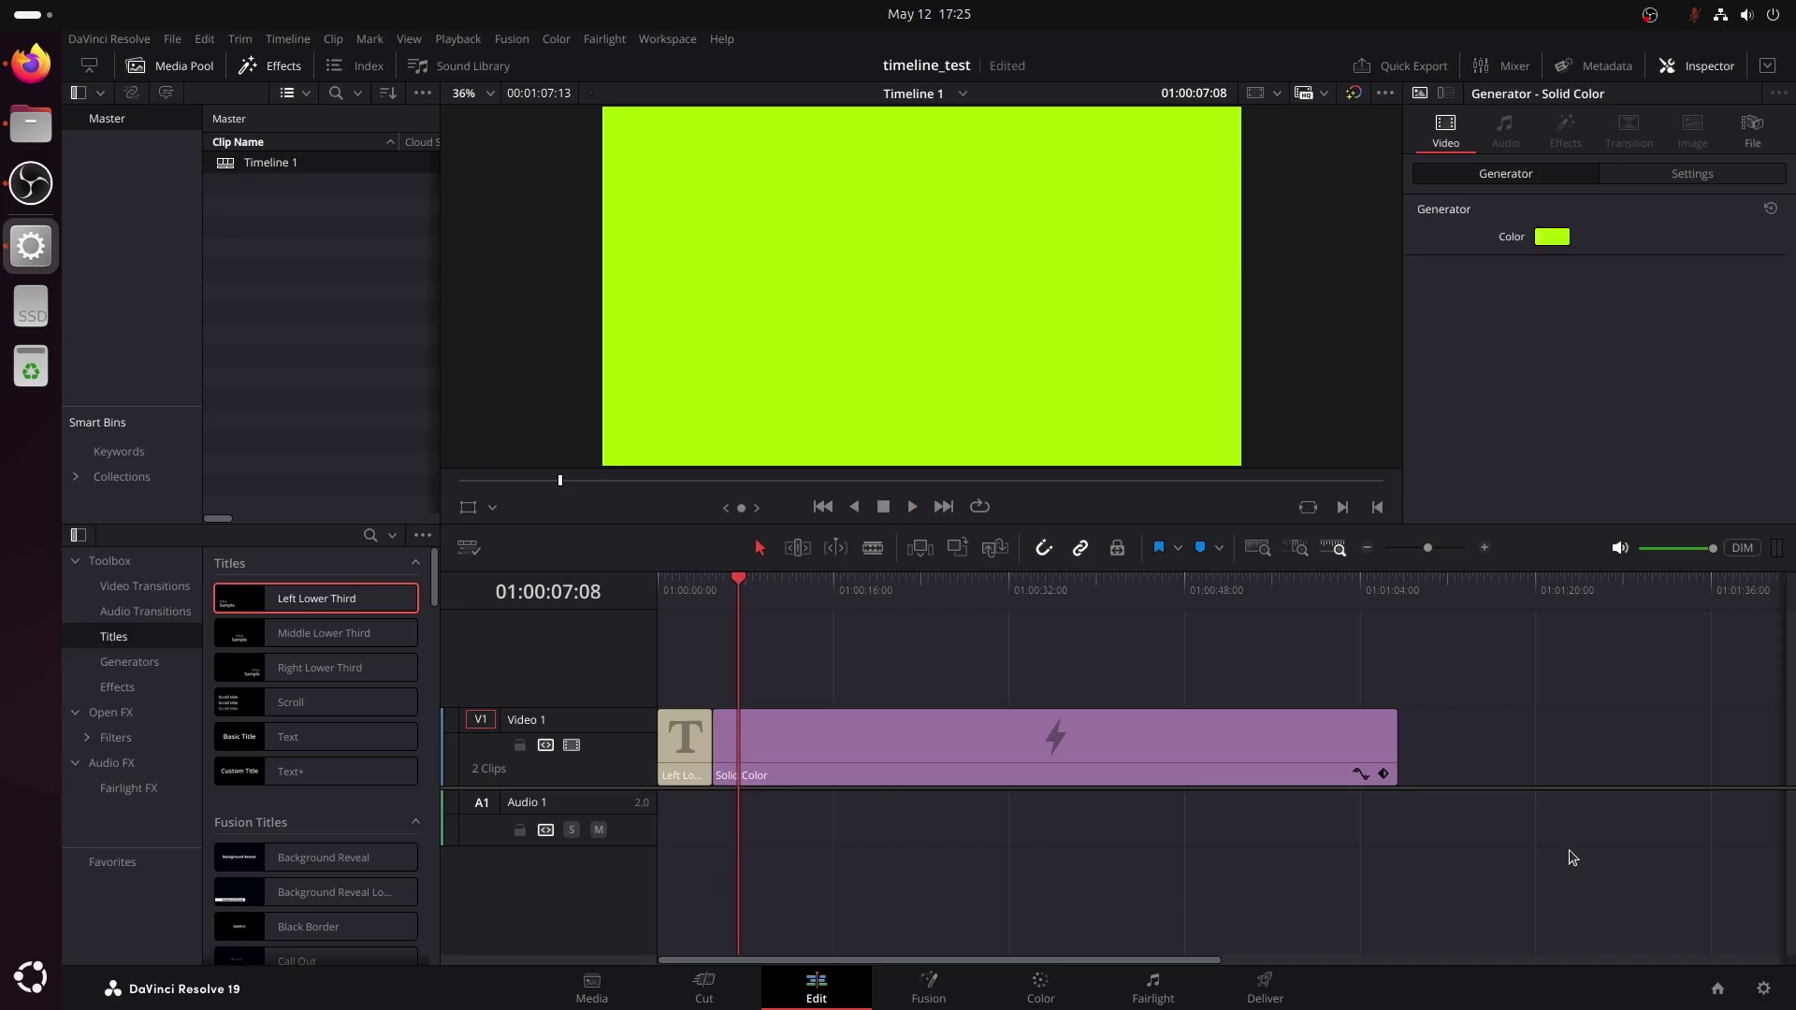
left_click_drag(1571, 857, 636, 647)
key("Delete")
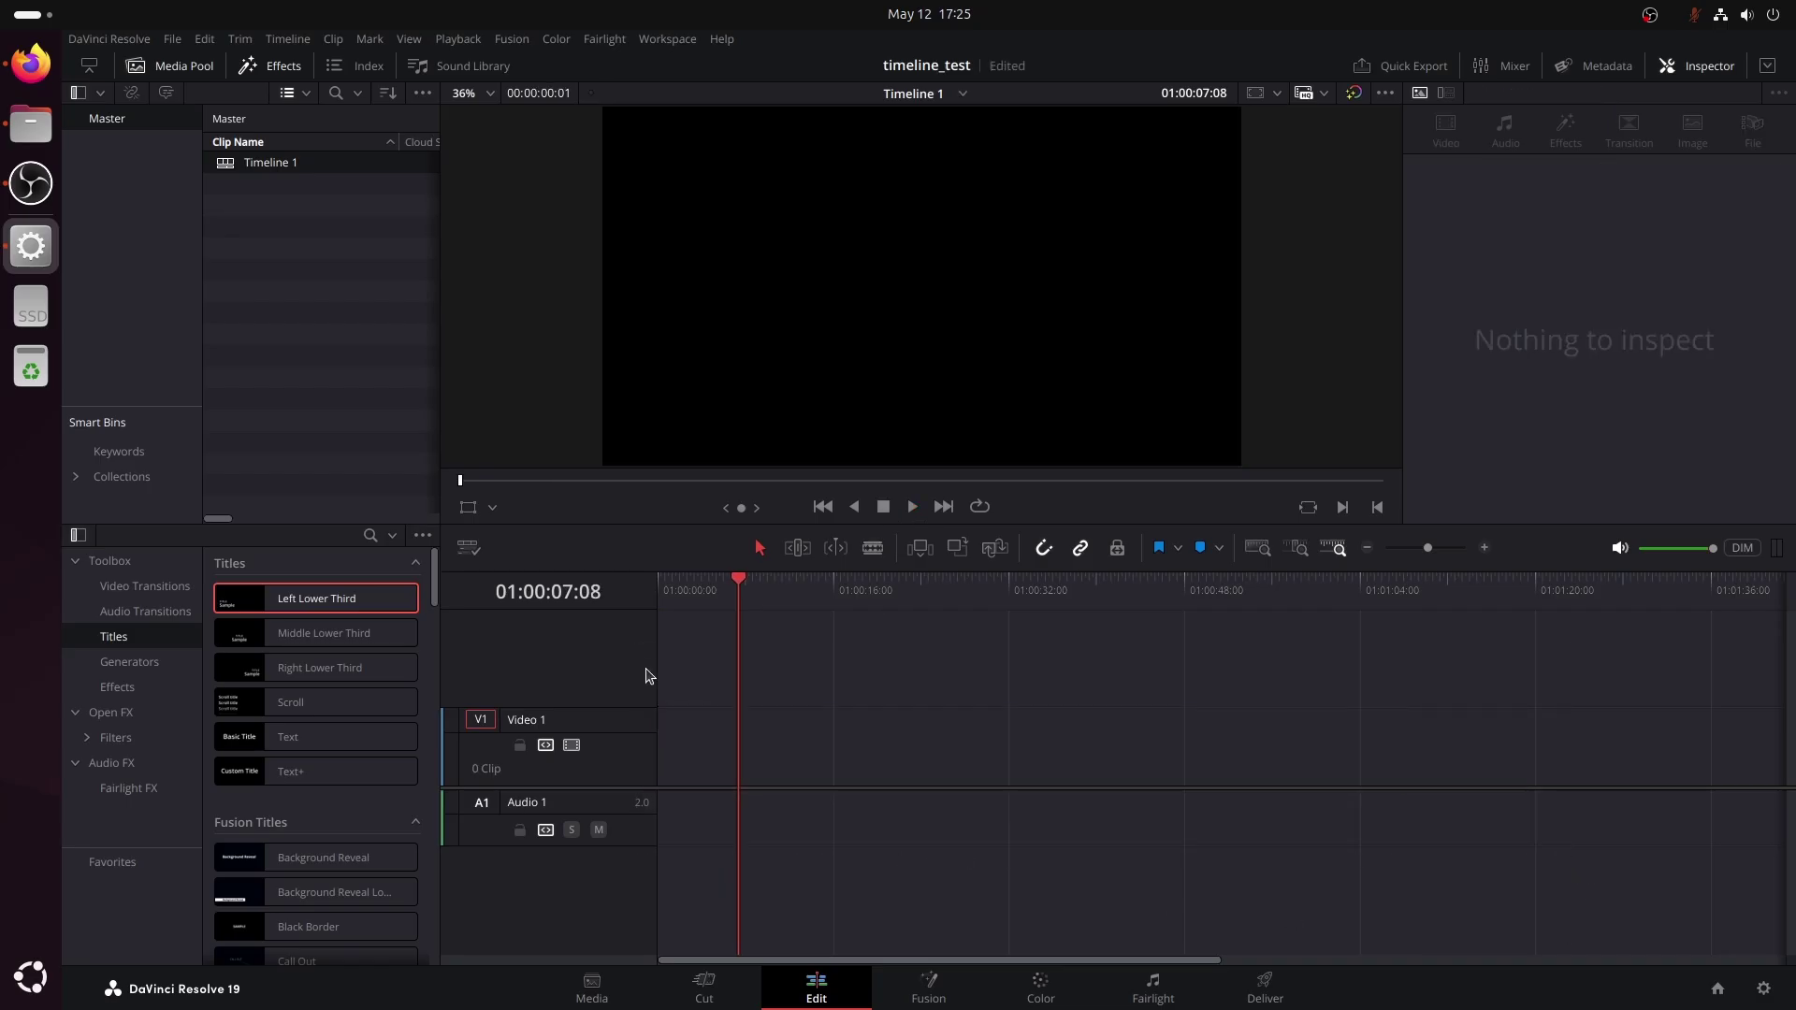
left_click(270, 65)
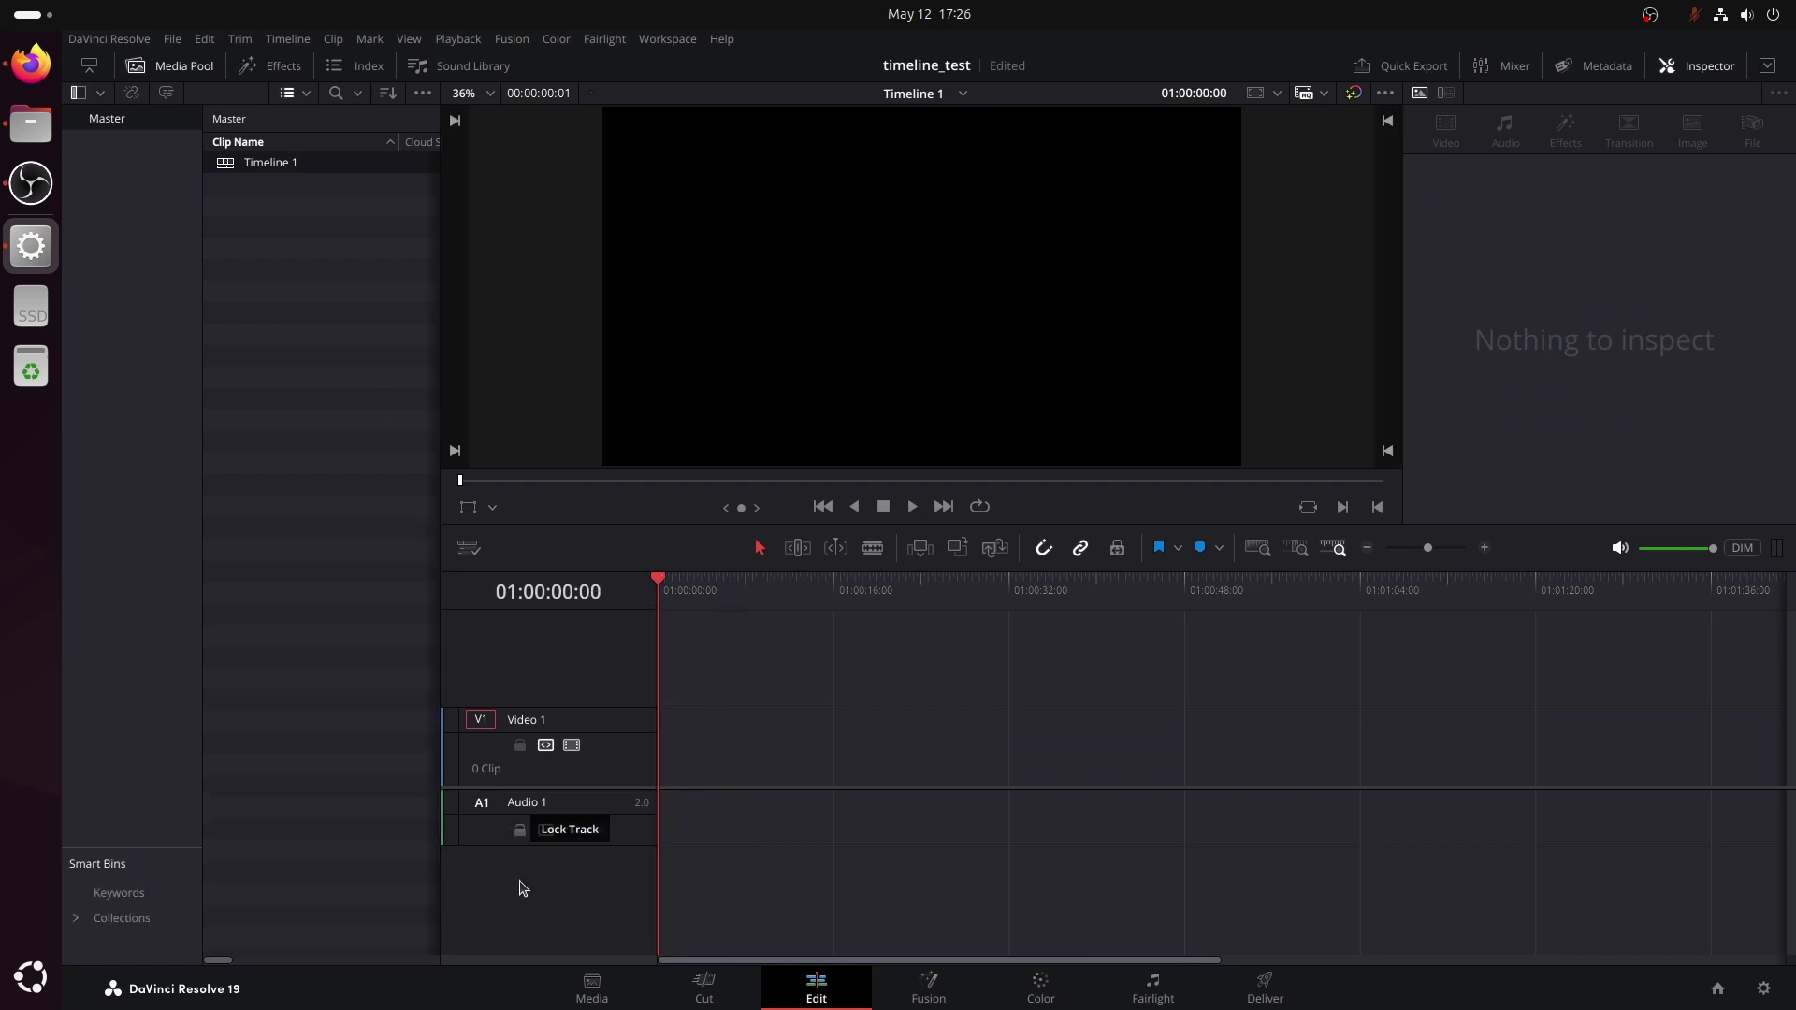
On the Media page, list the test_recordings folder and inspect test_recording.mp4's details.
left_click(591, 992)
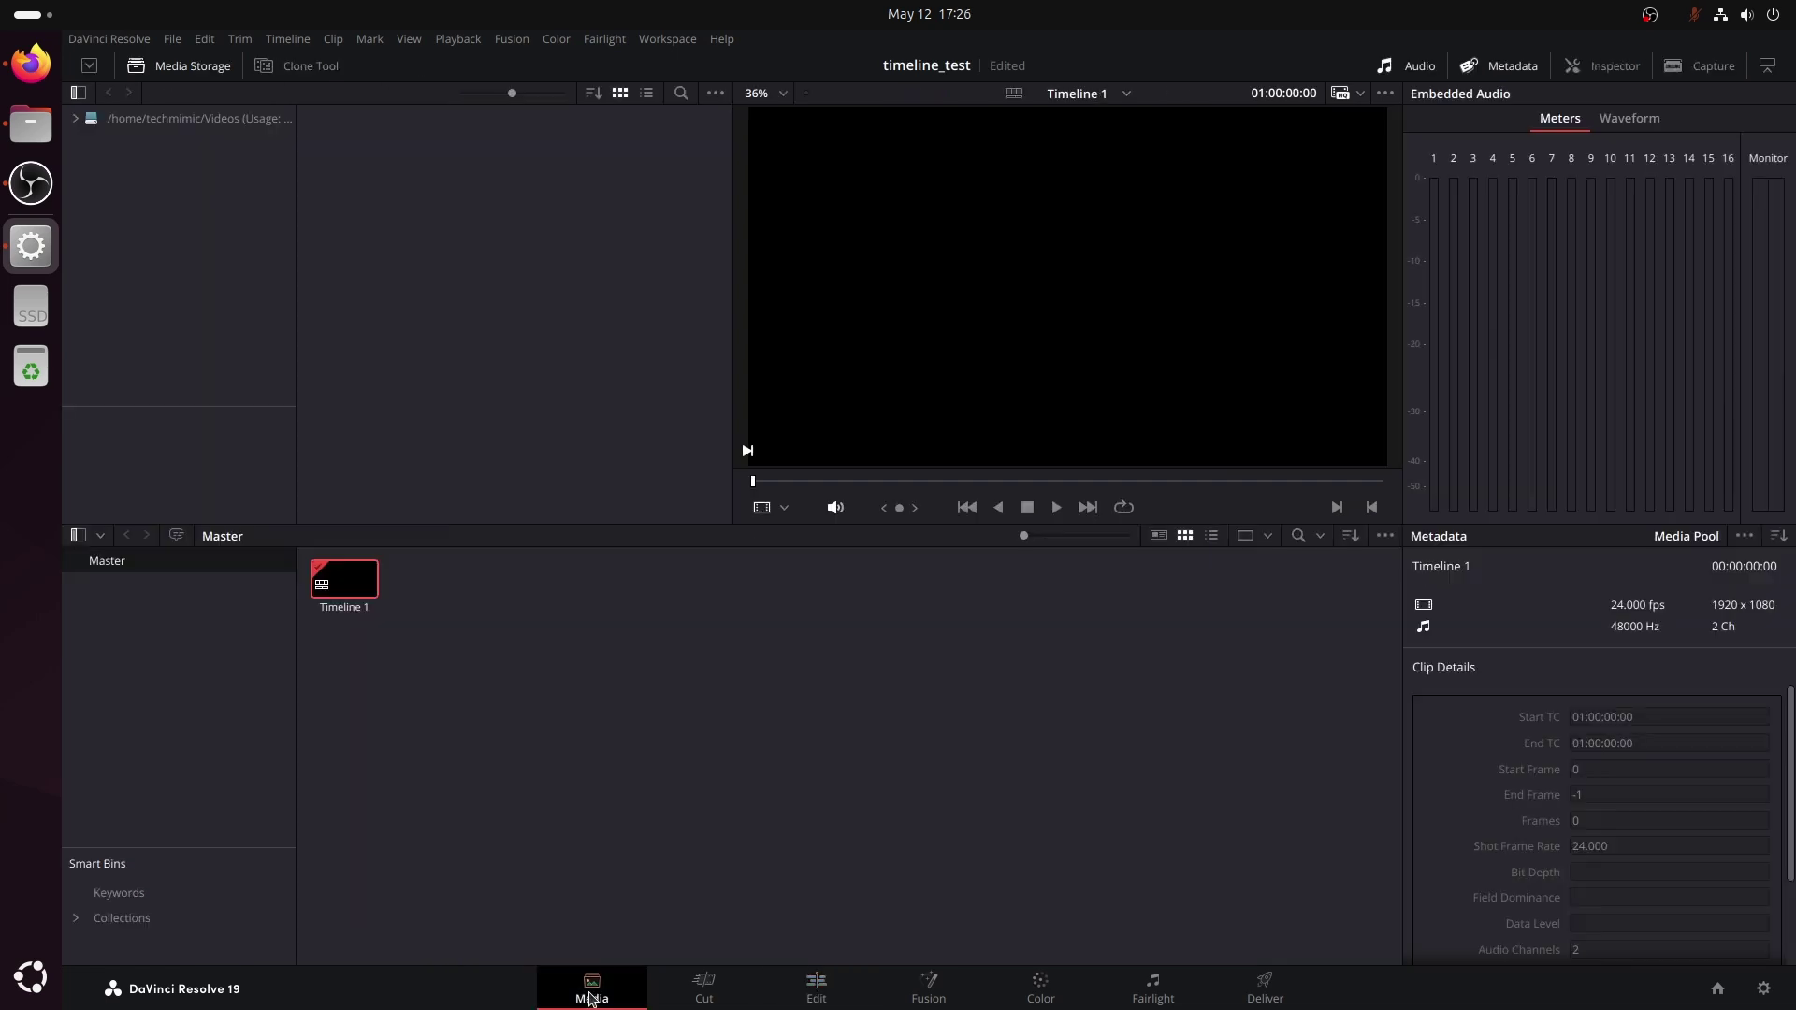
left_click(139, 120)
double_click(517, 150)
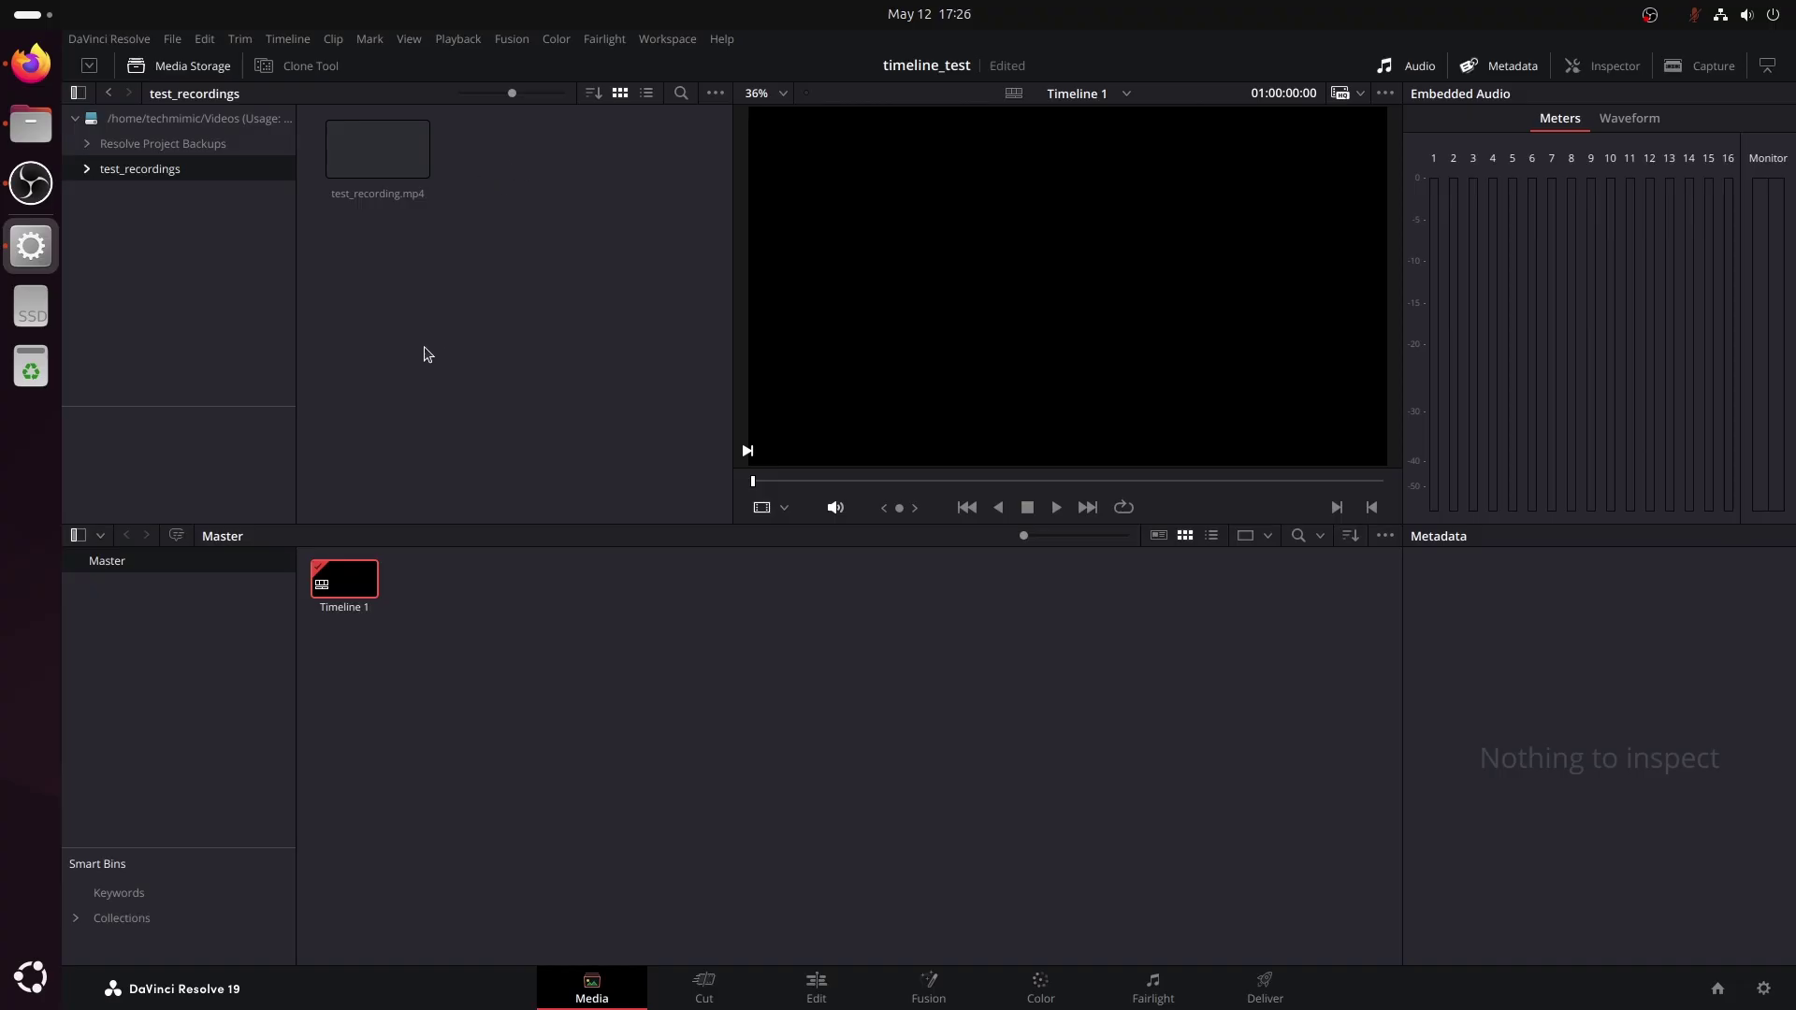
left_click(647, 94)
left_click_drag(439, 117, 601, 116)
left_click(513, 136)
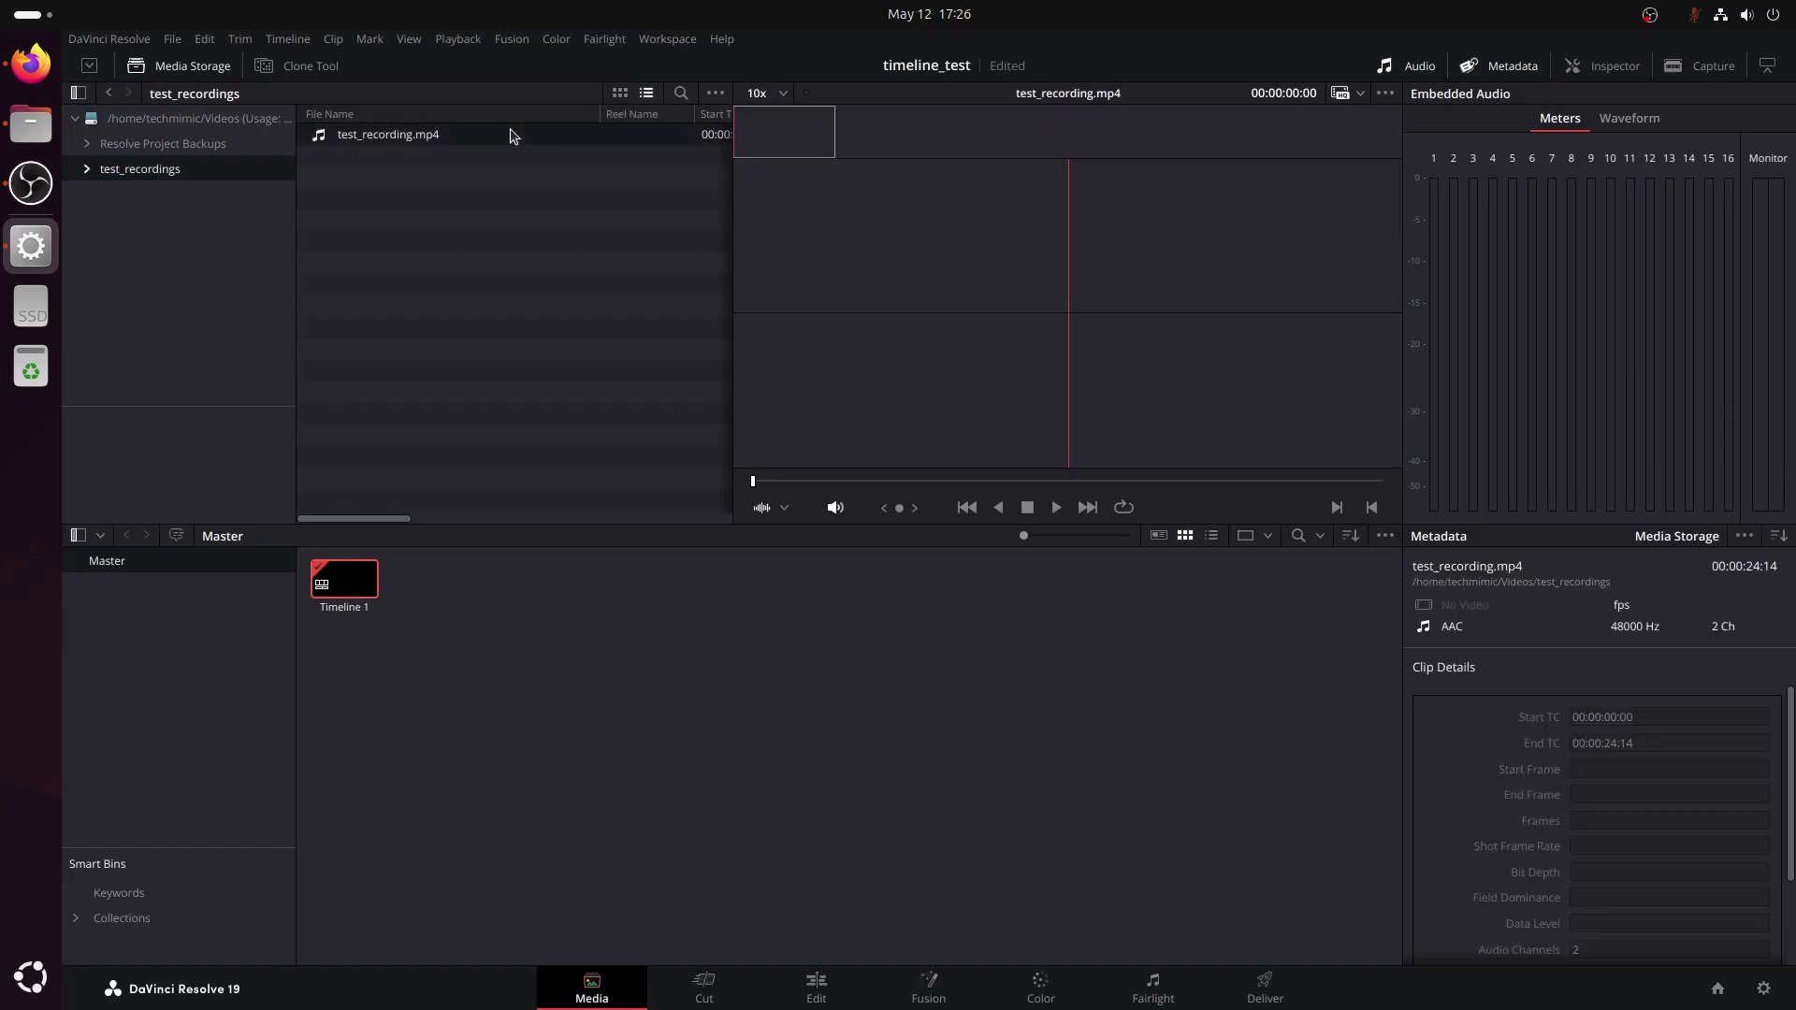
key("alt+Tab")
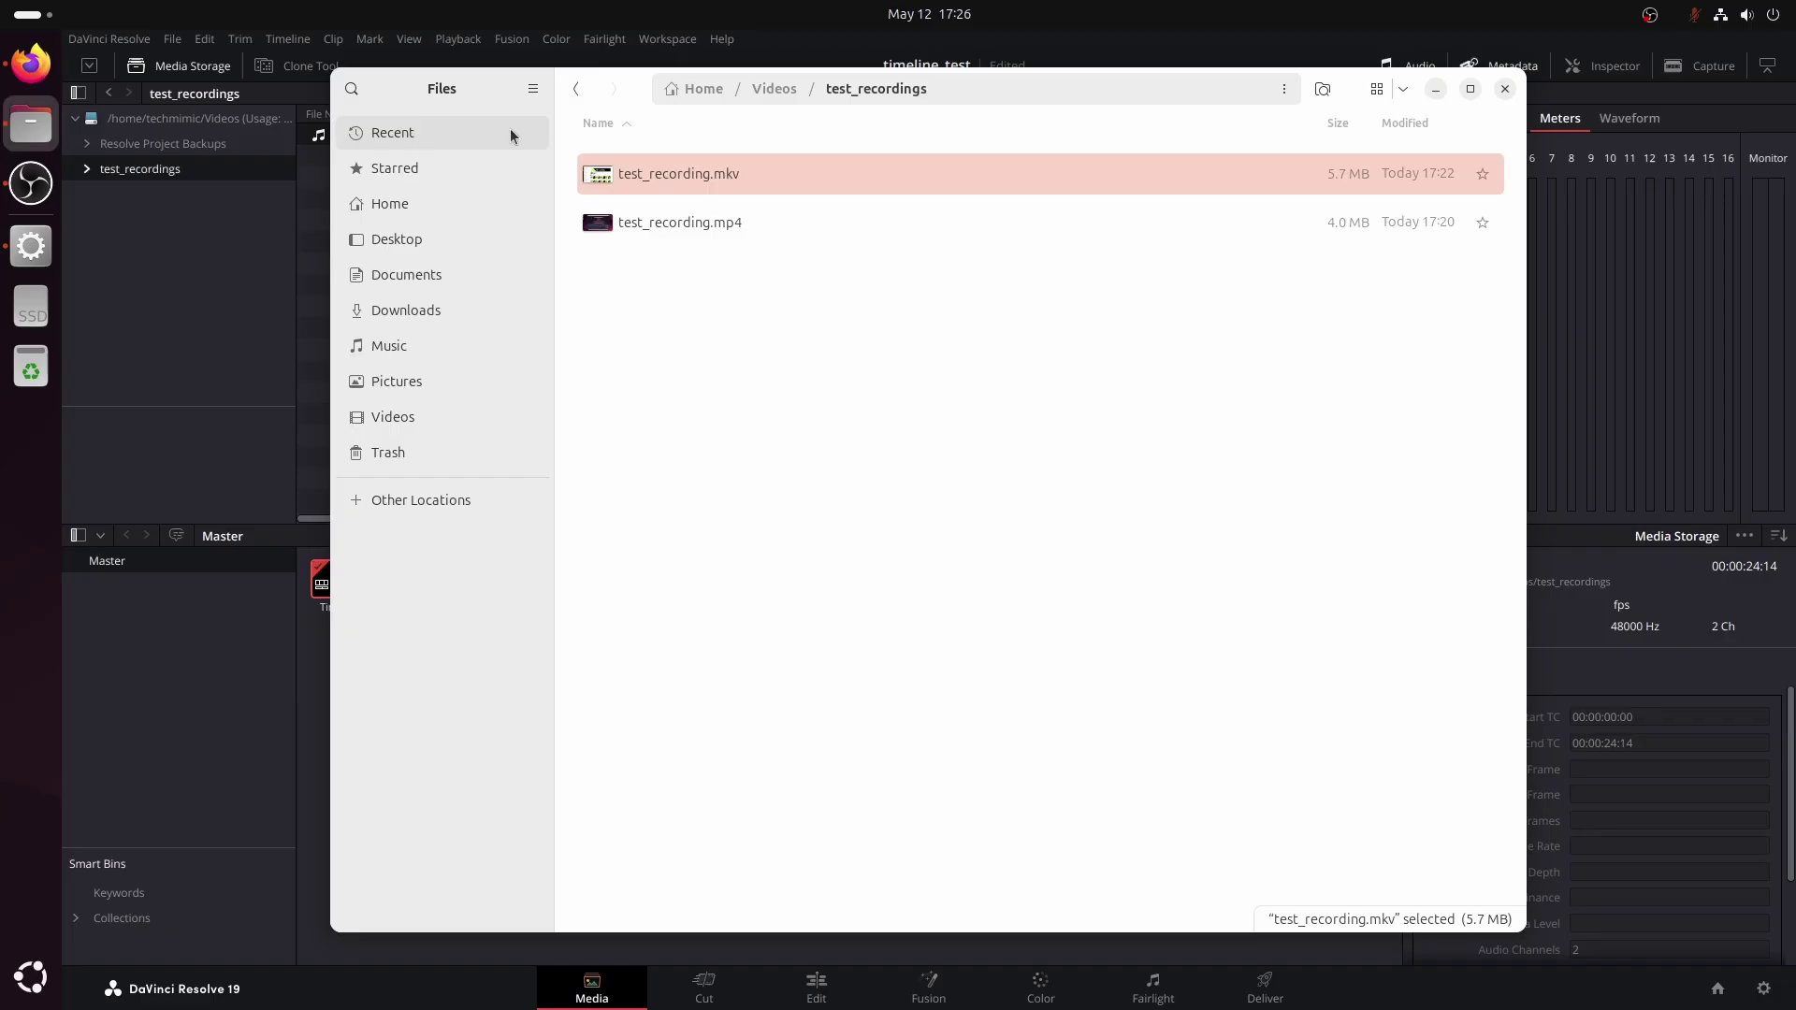
left_click(681, 245)
left_click(722, 176)
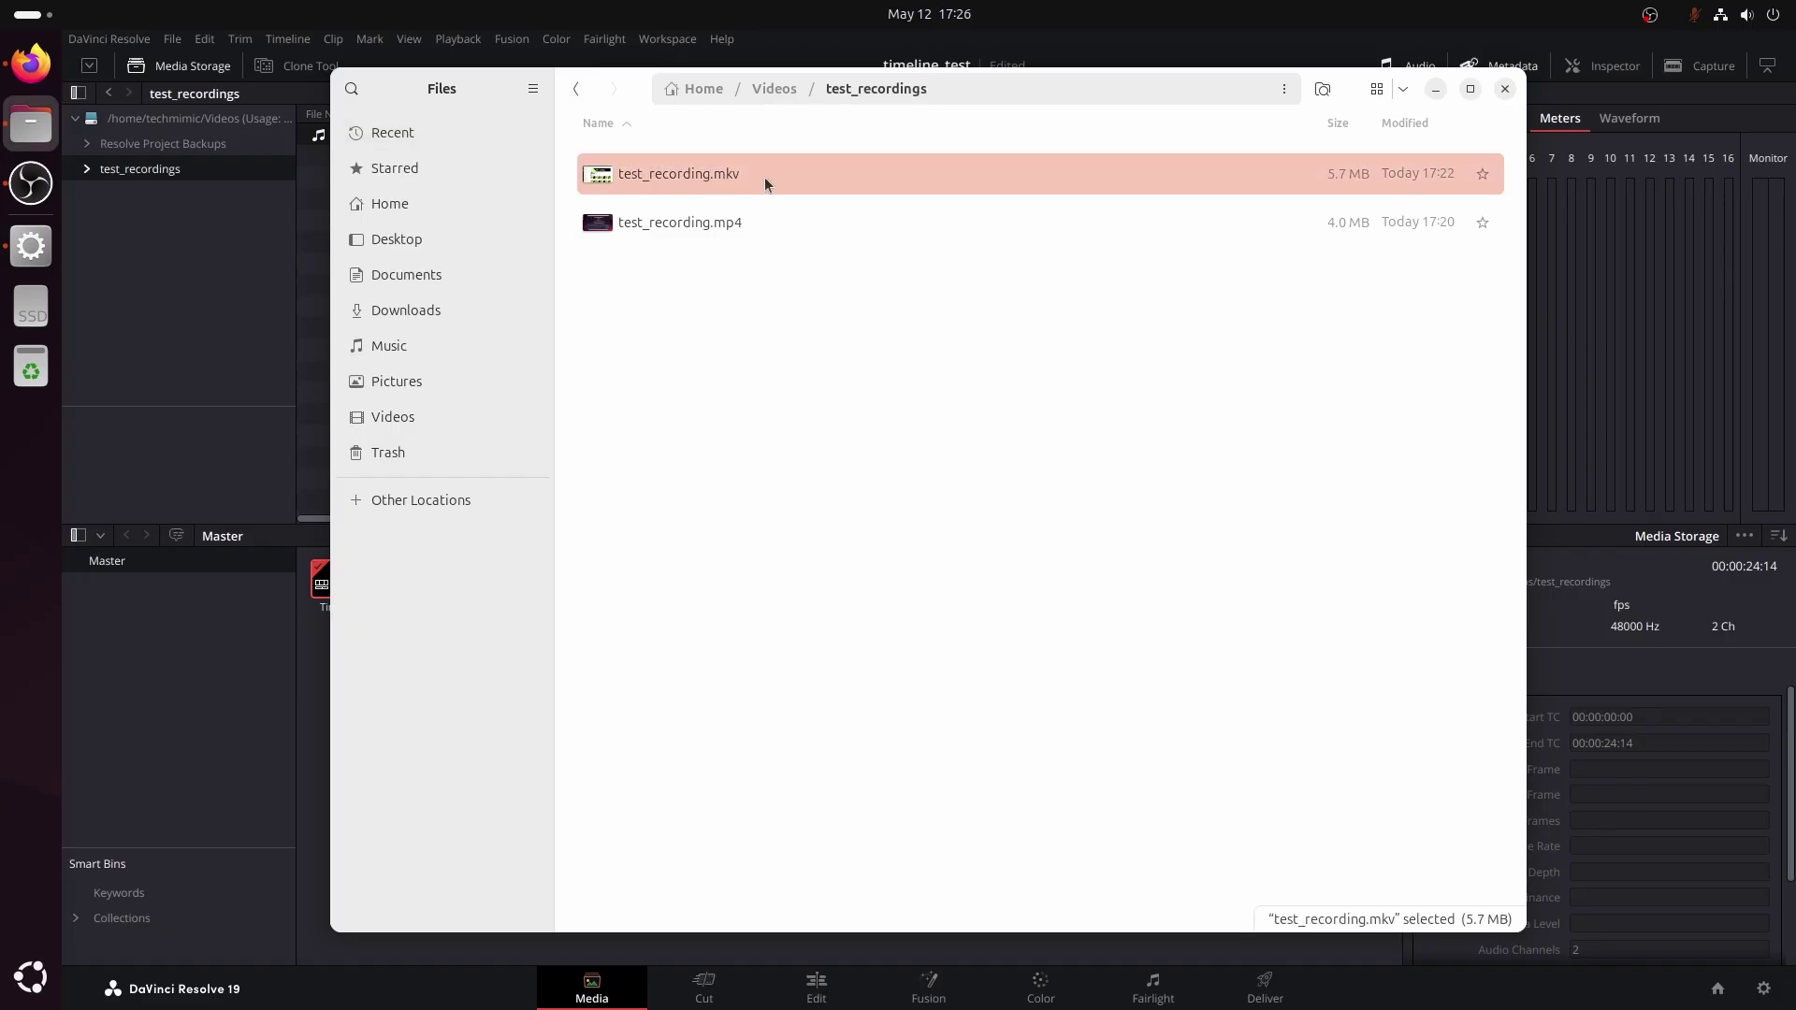
left_click(705, 229)
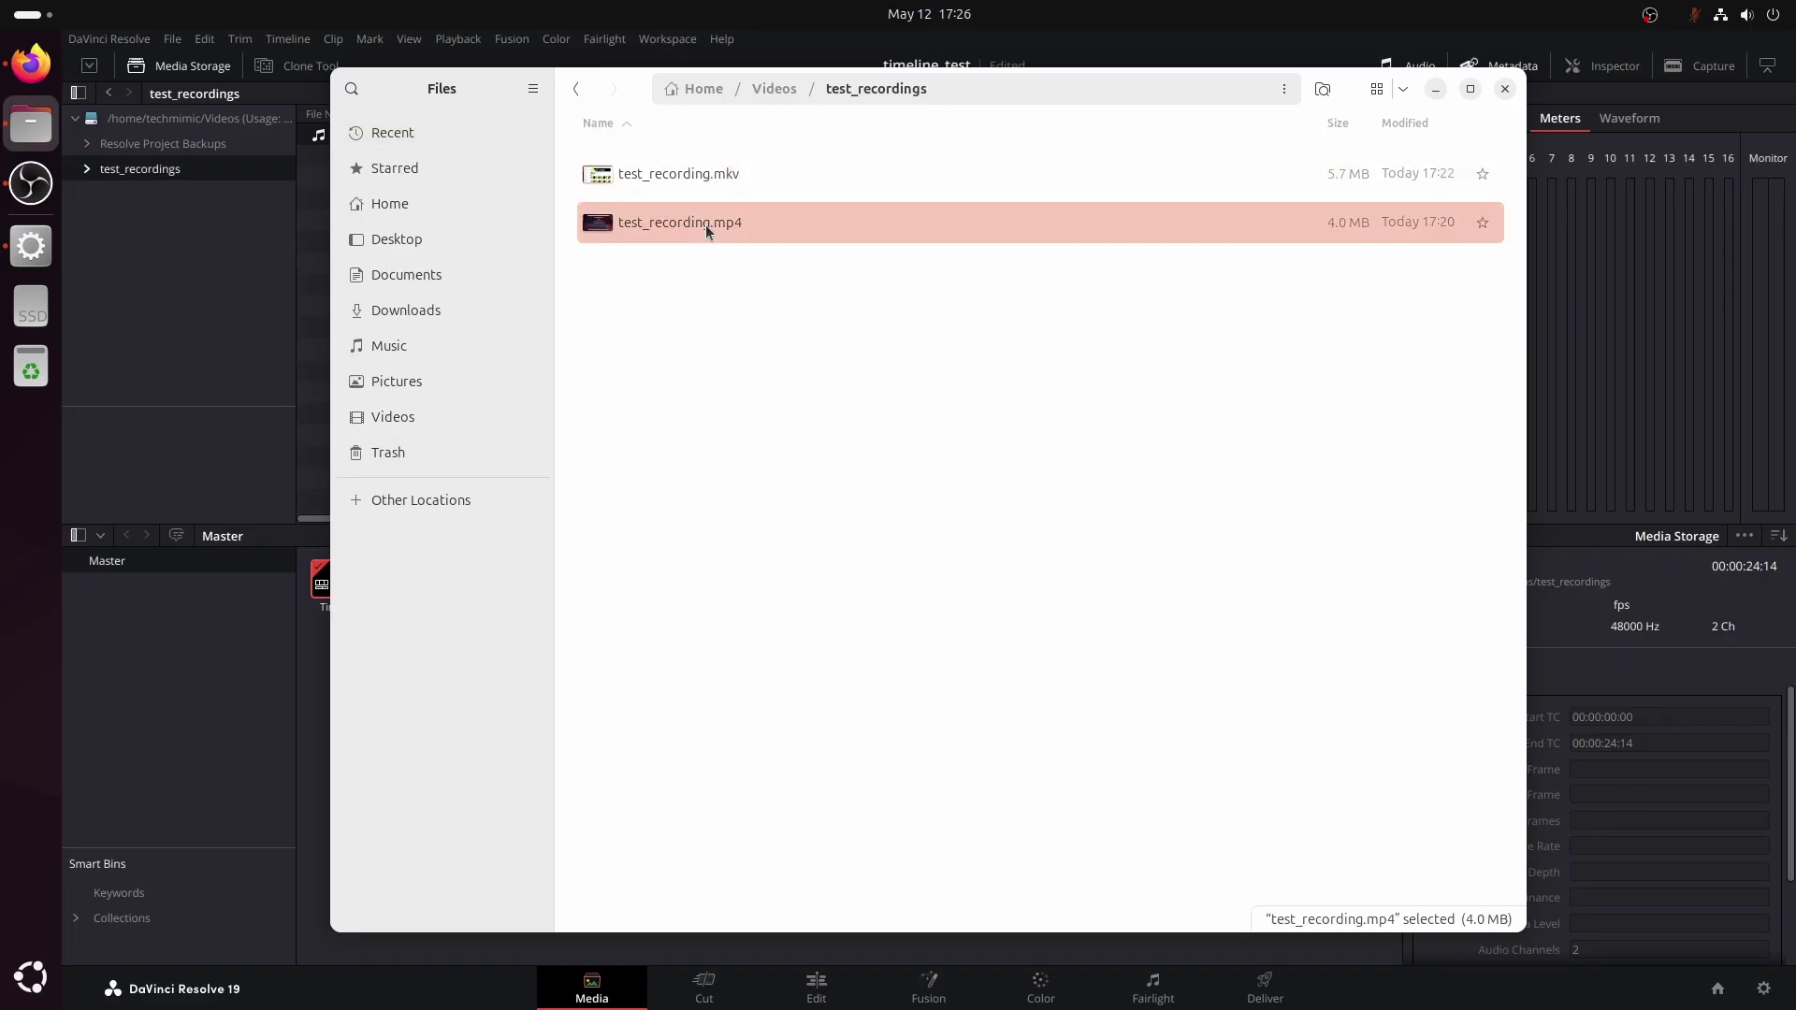
key("alt+Tab")
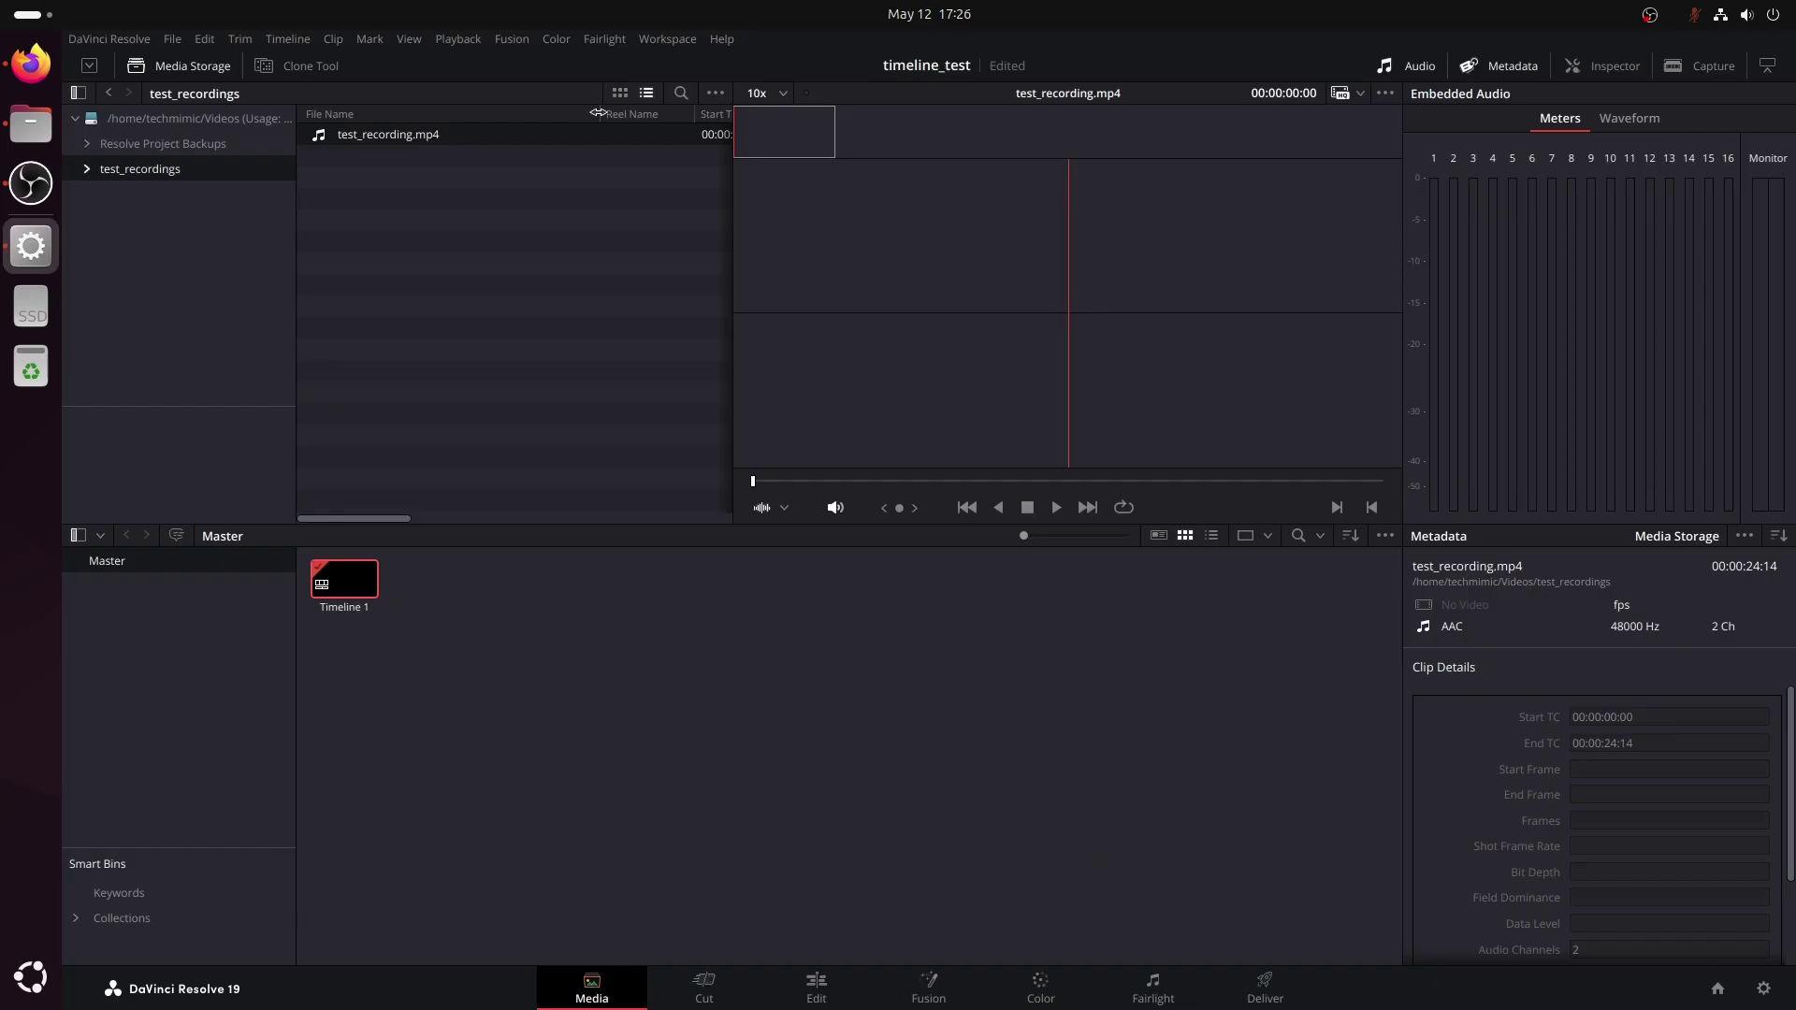
Show Media Storage as thumbnails and add a new bin under Master.
left_click(620, 94)
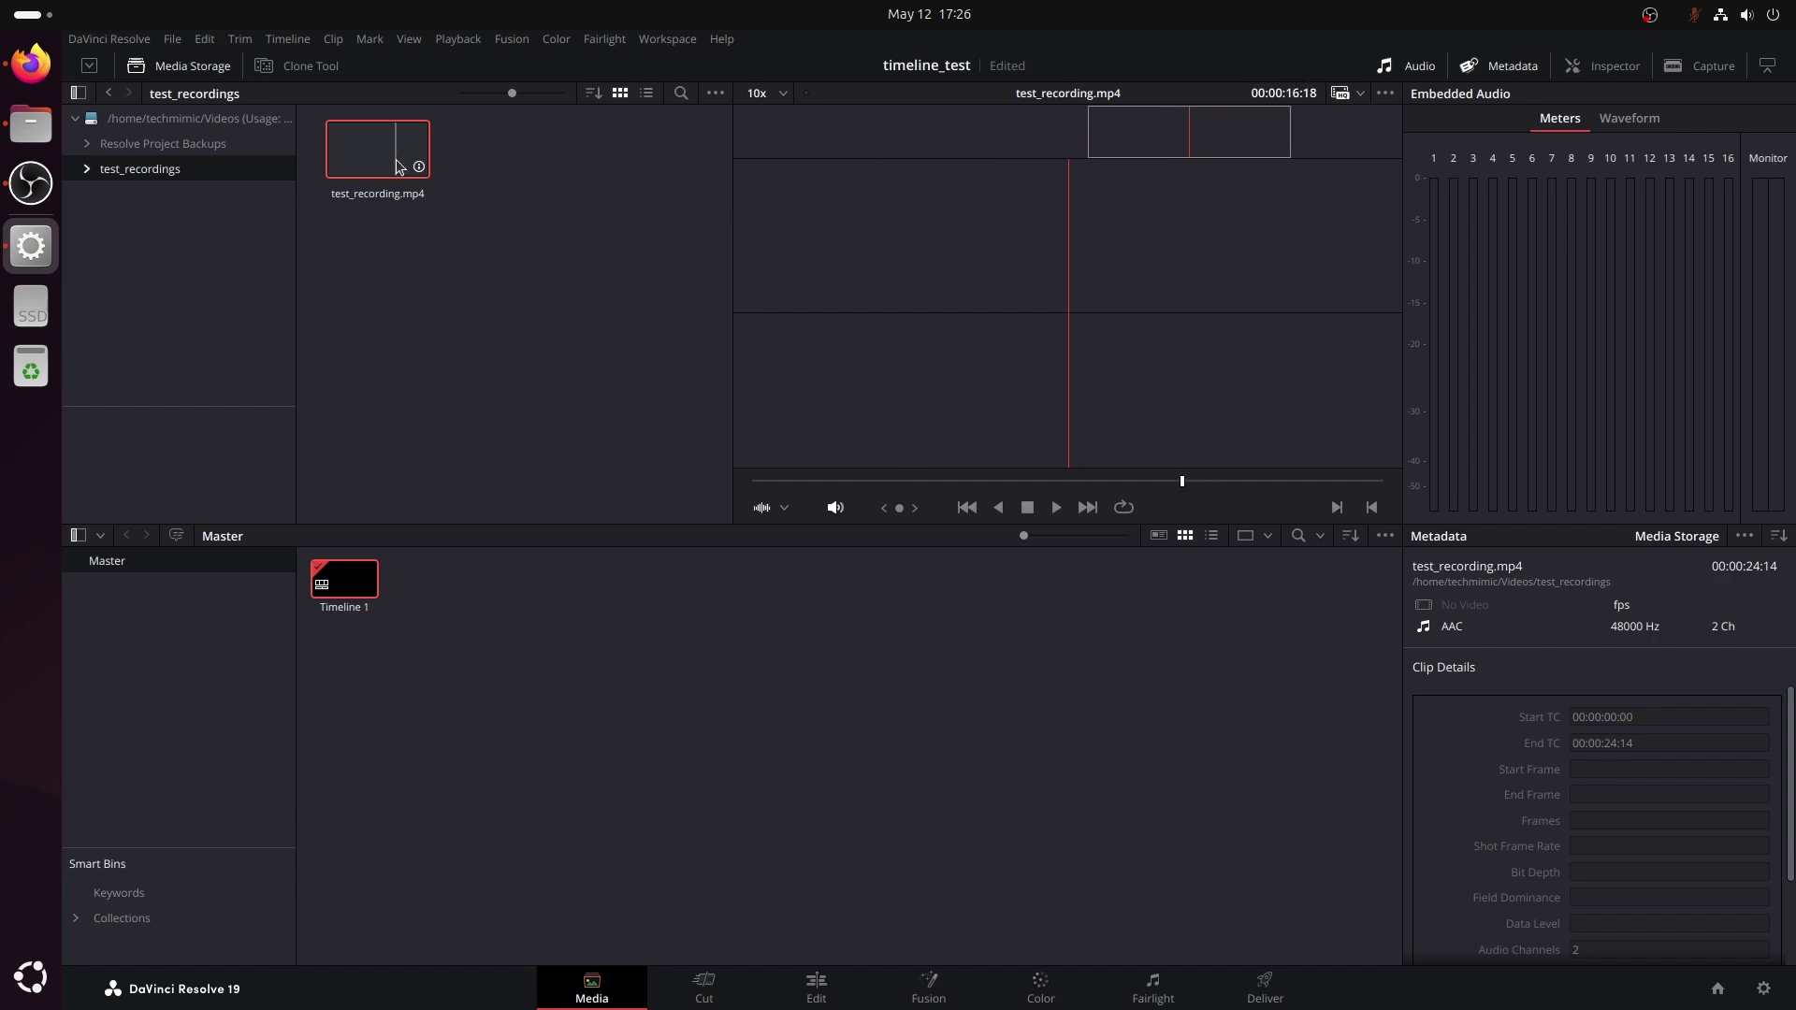
right_click(183, 644)
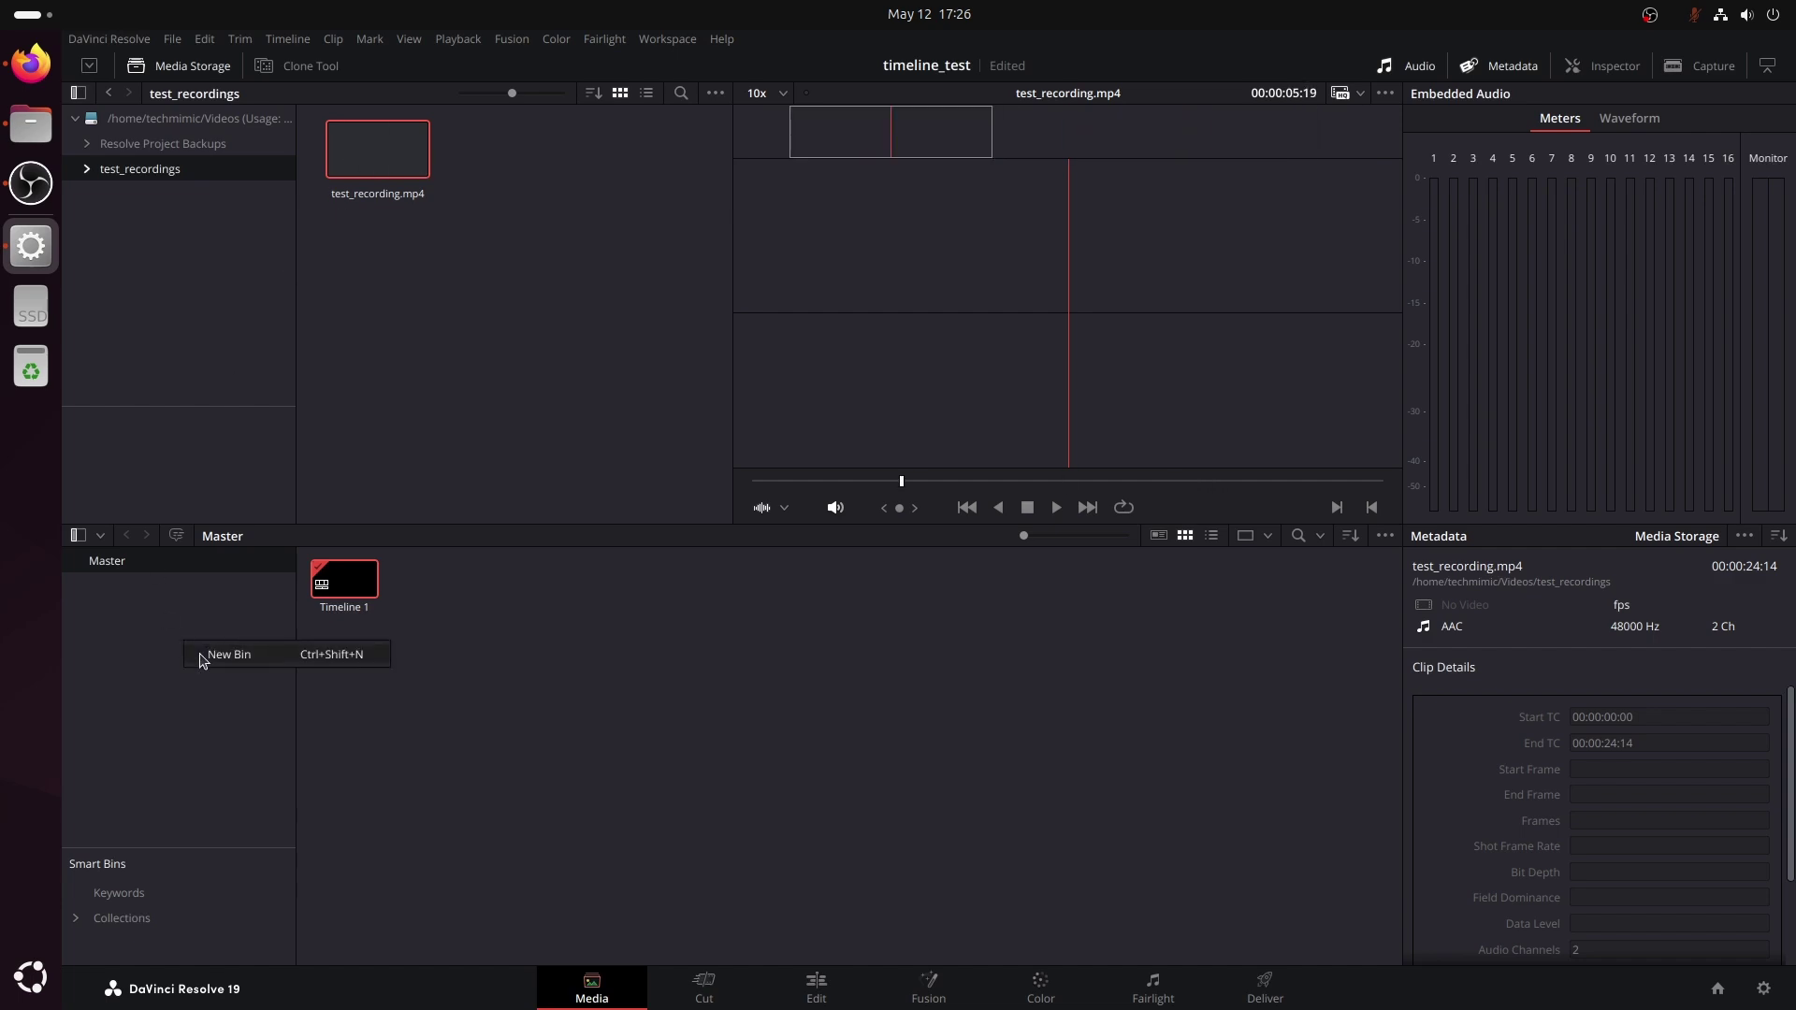
left_click(201, 655)
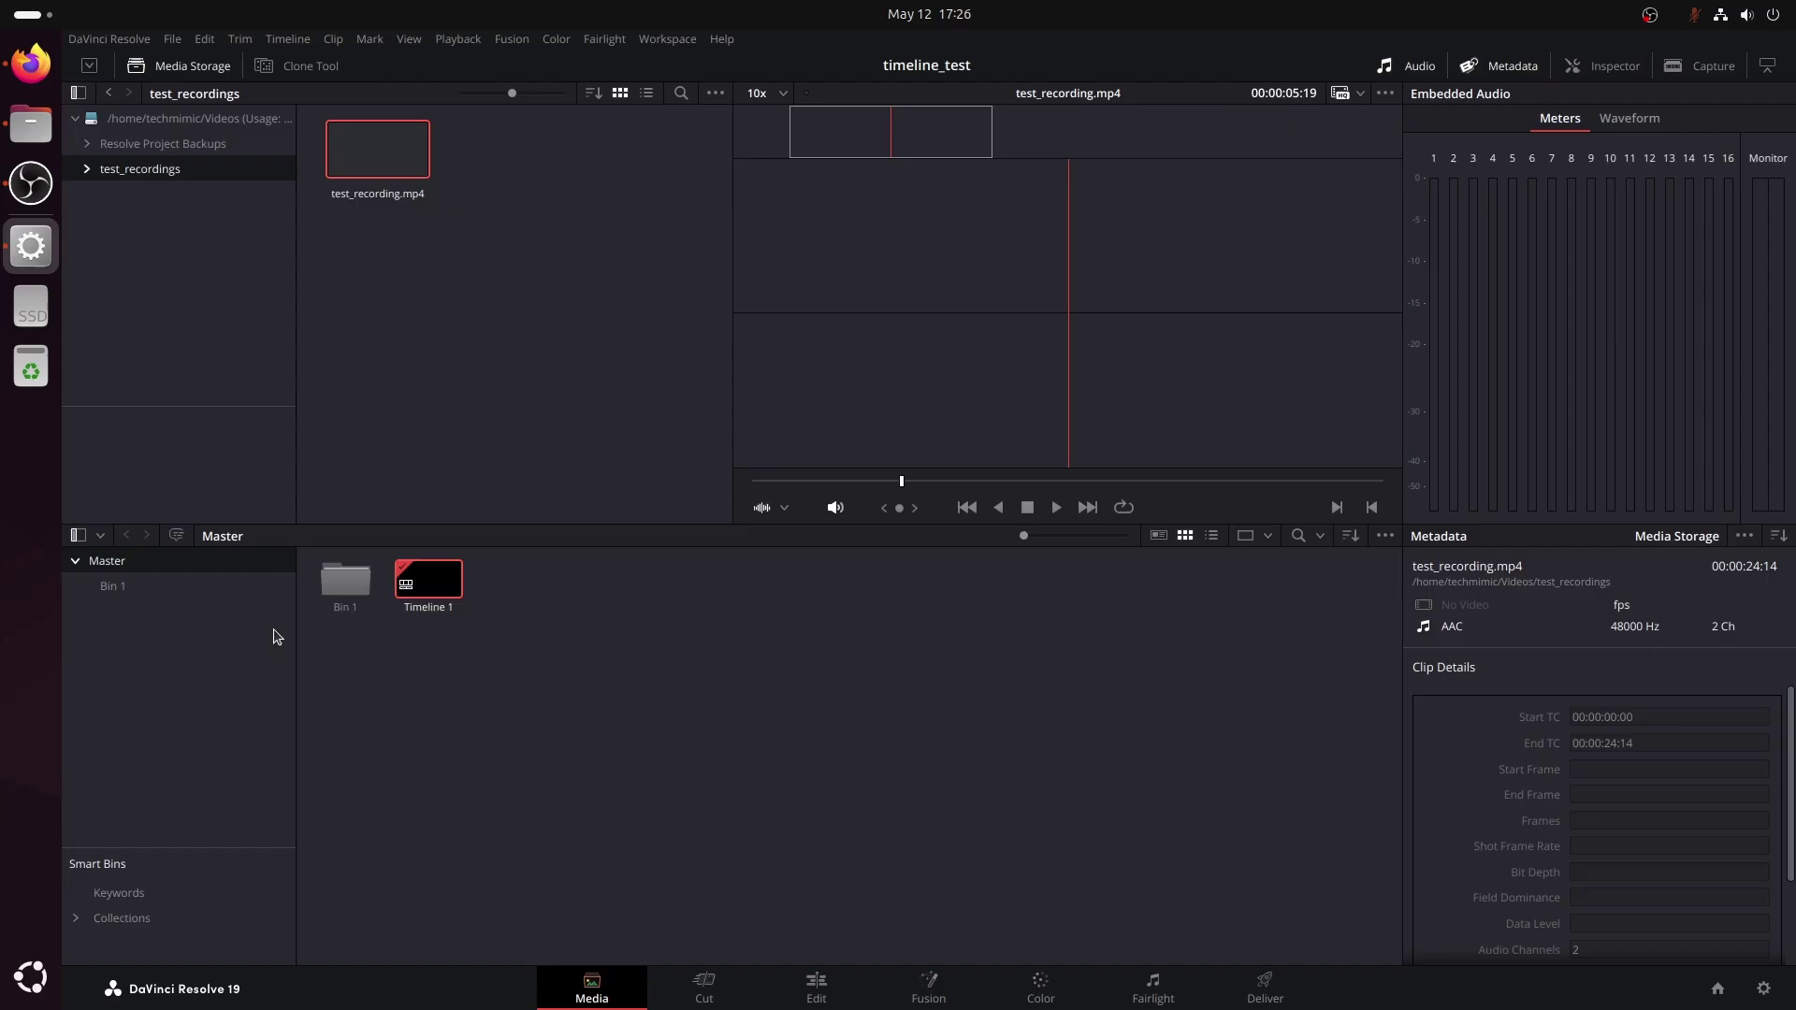
Rename Bin 1 to Videos and import test_recording.mp4 into it.
right_click(331, 589)
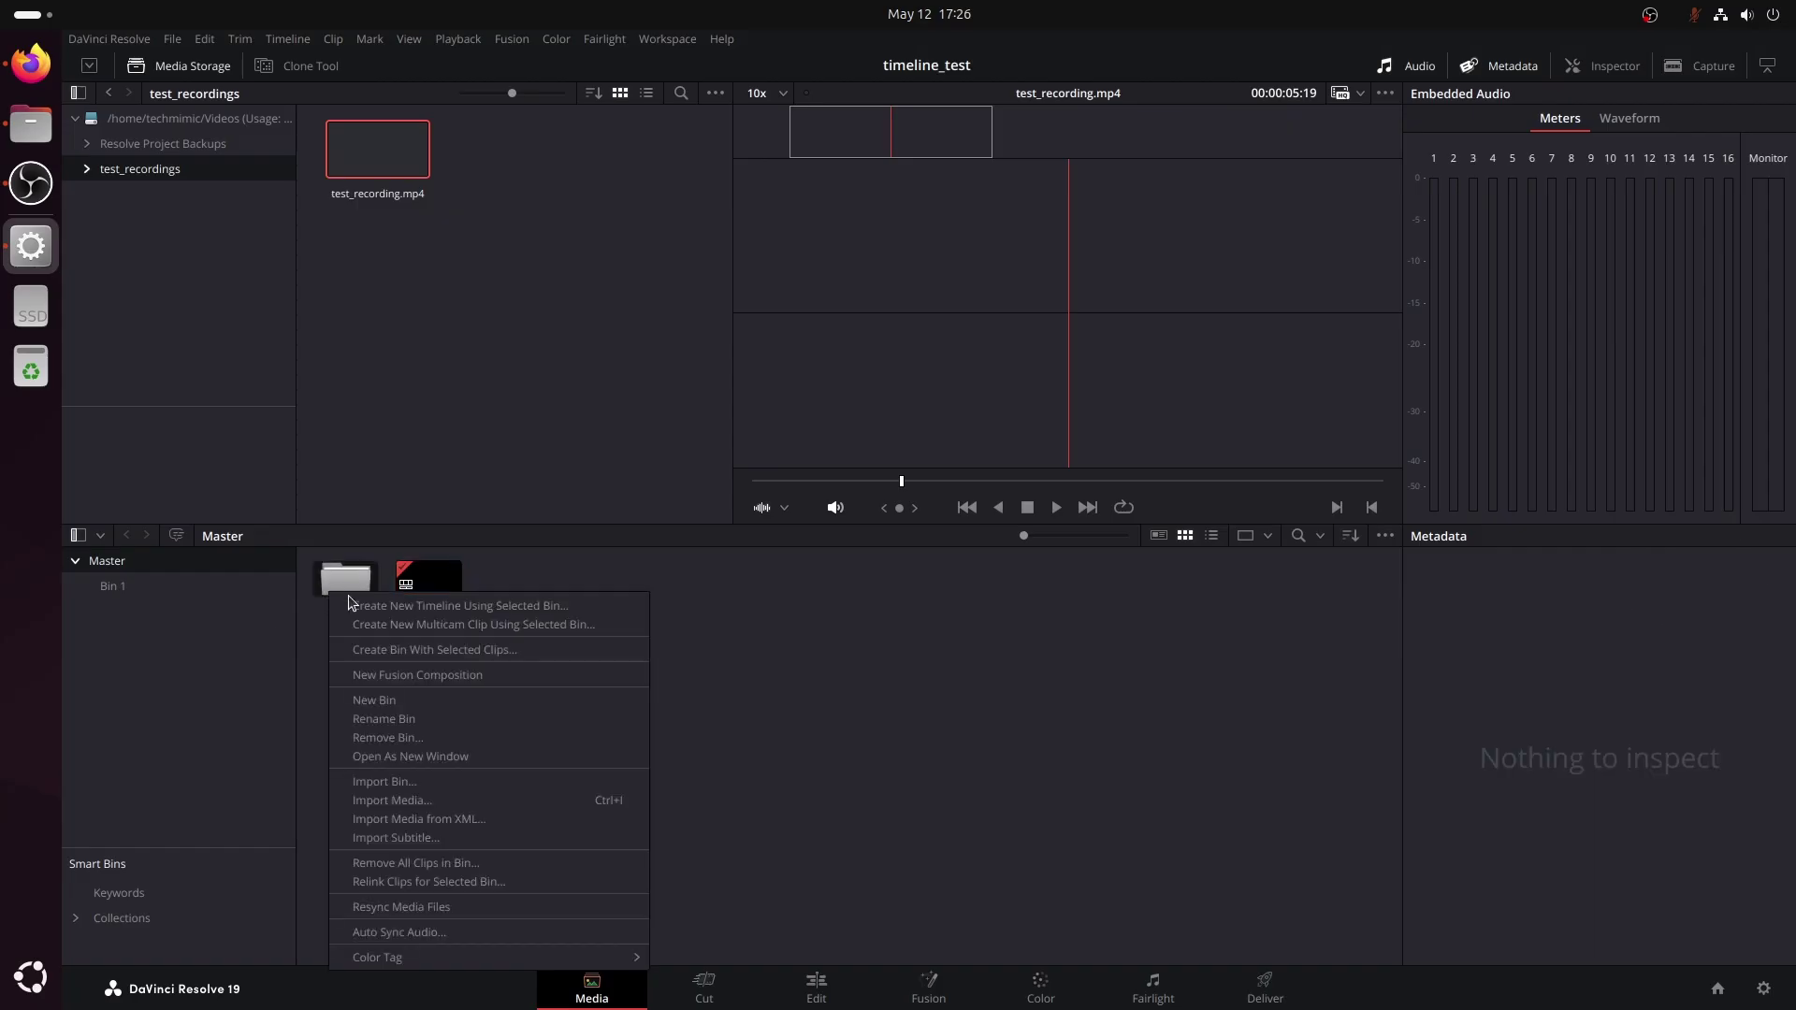
left_click(374, 719)
type("Videos")
key("Return")
left_click(148, 590)
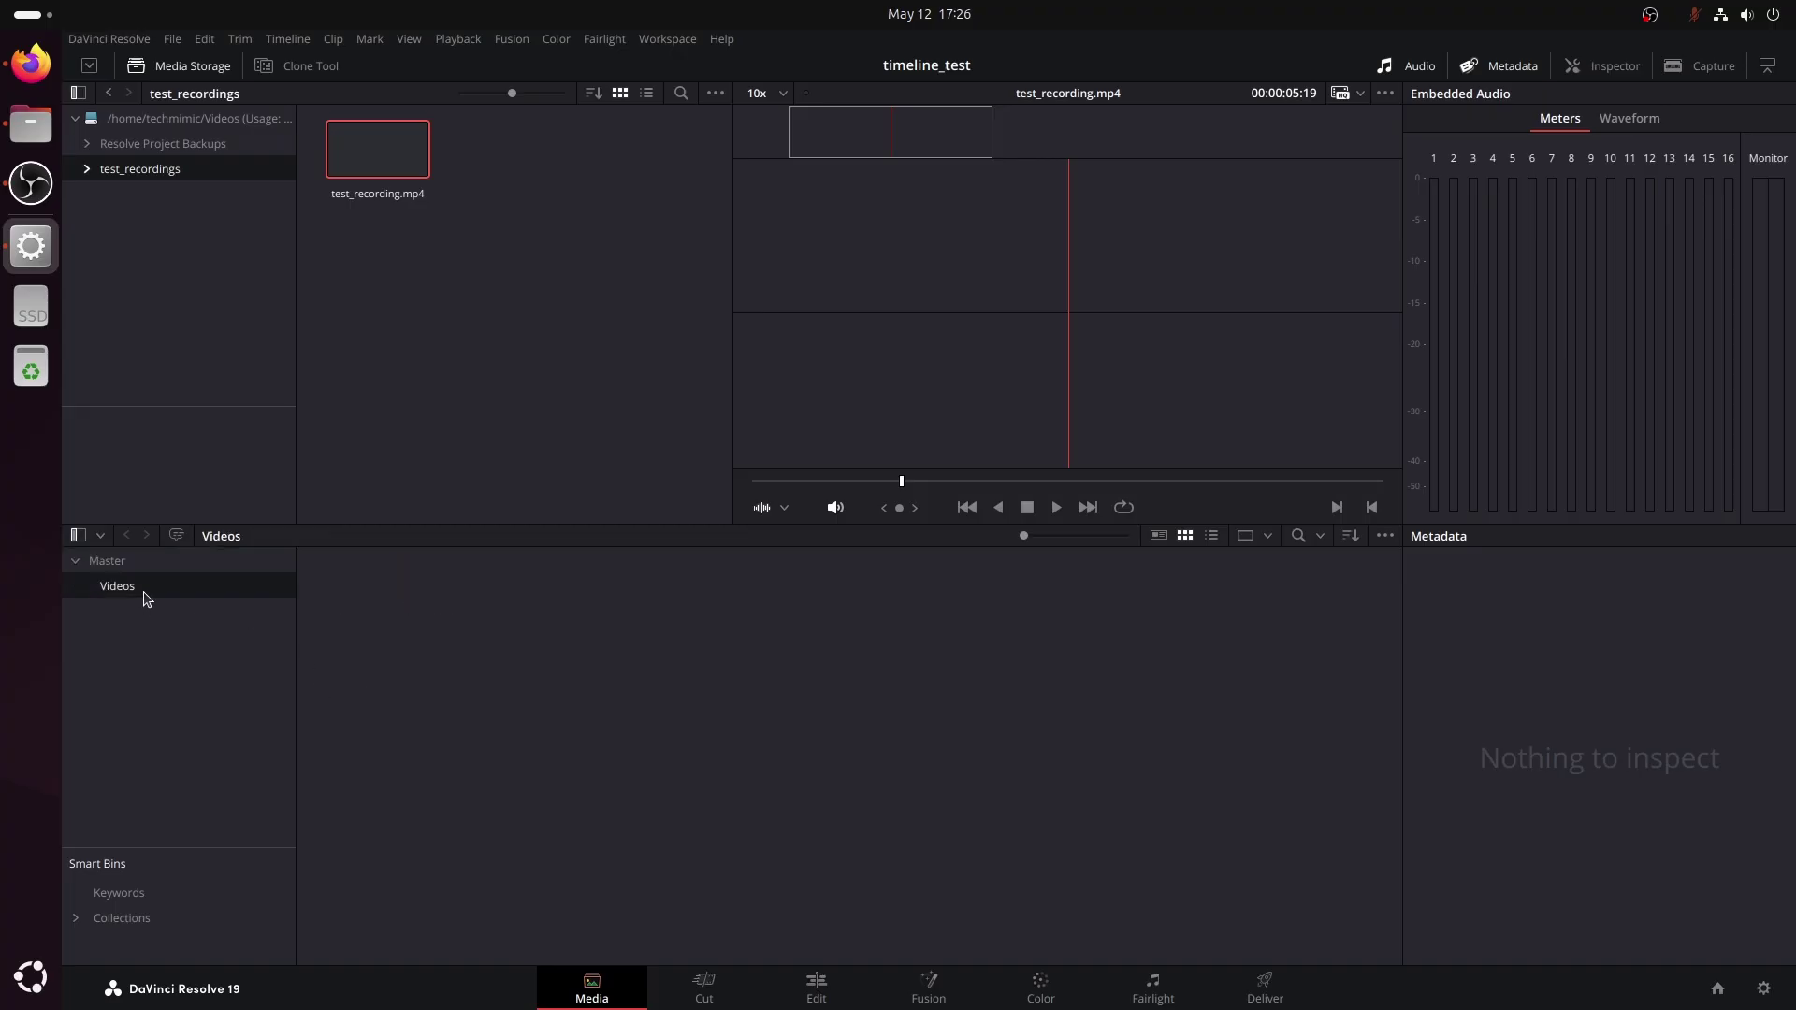
left_click_drag(363, 166, 388, 702)
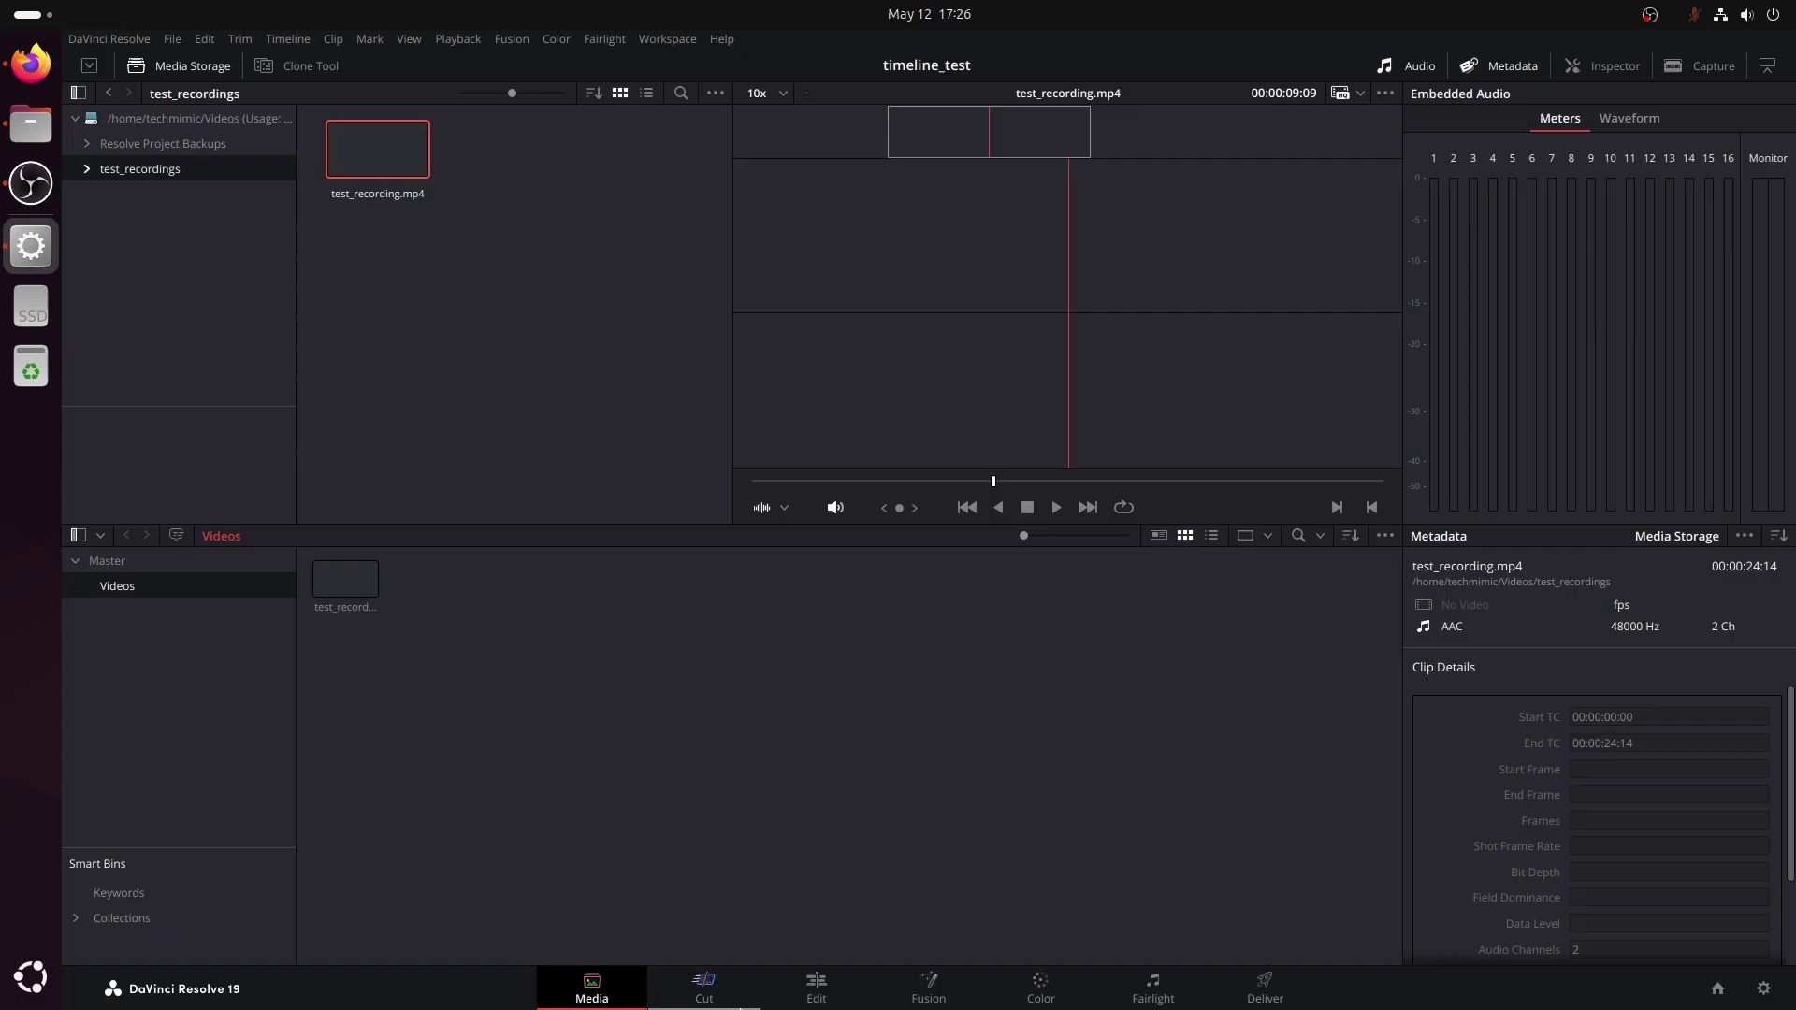
On the Edit page, put test_recording.mp4 on the timeline and play it back.
left_click(815, 987)
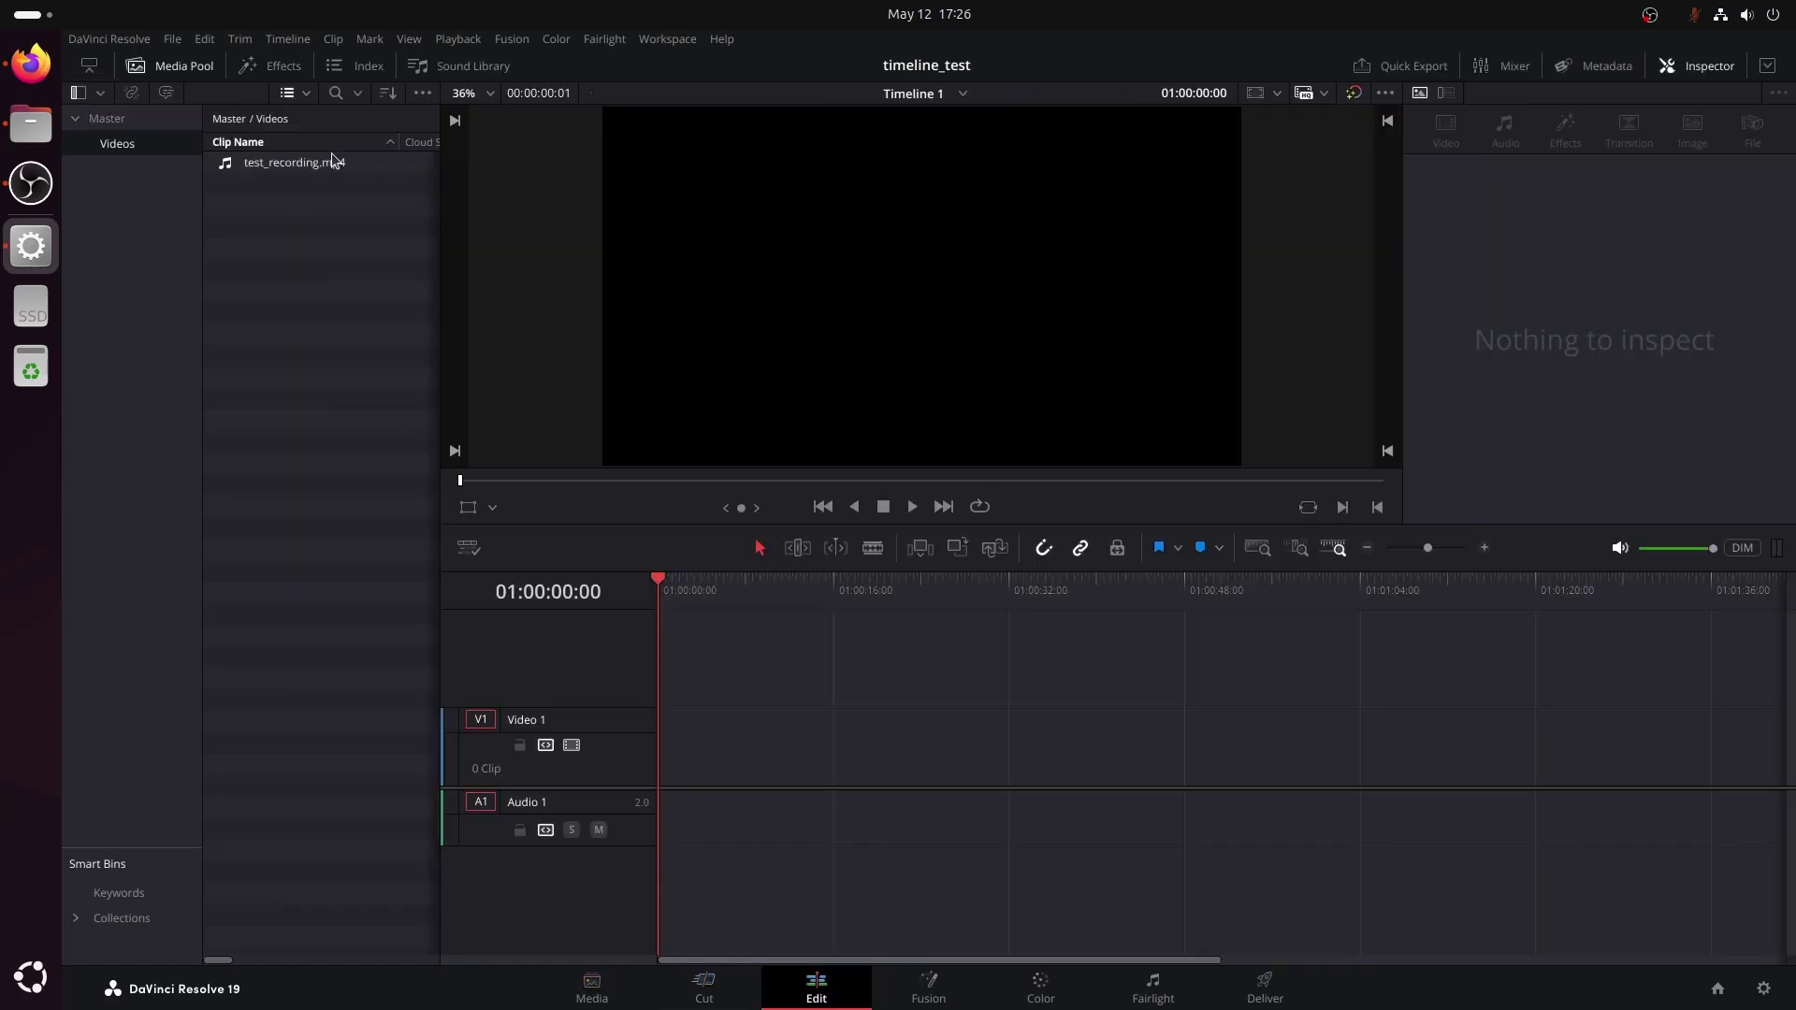
left_click(306, 93)
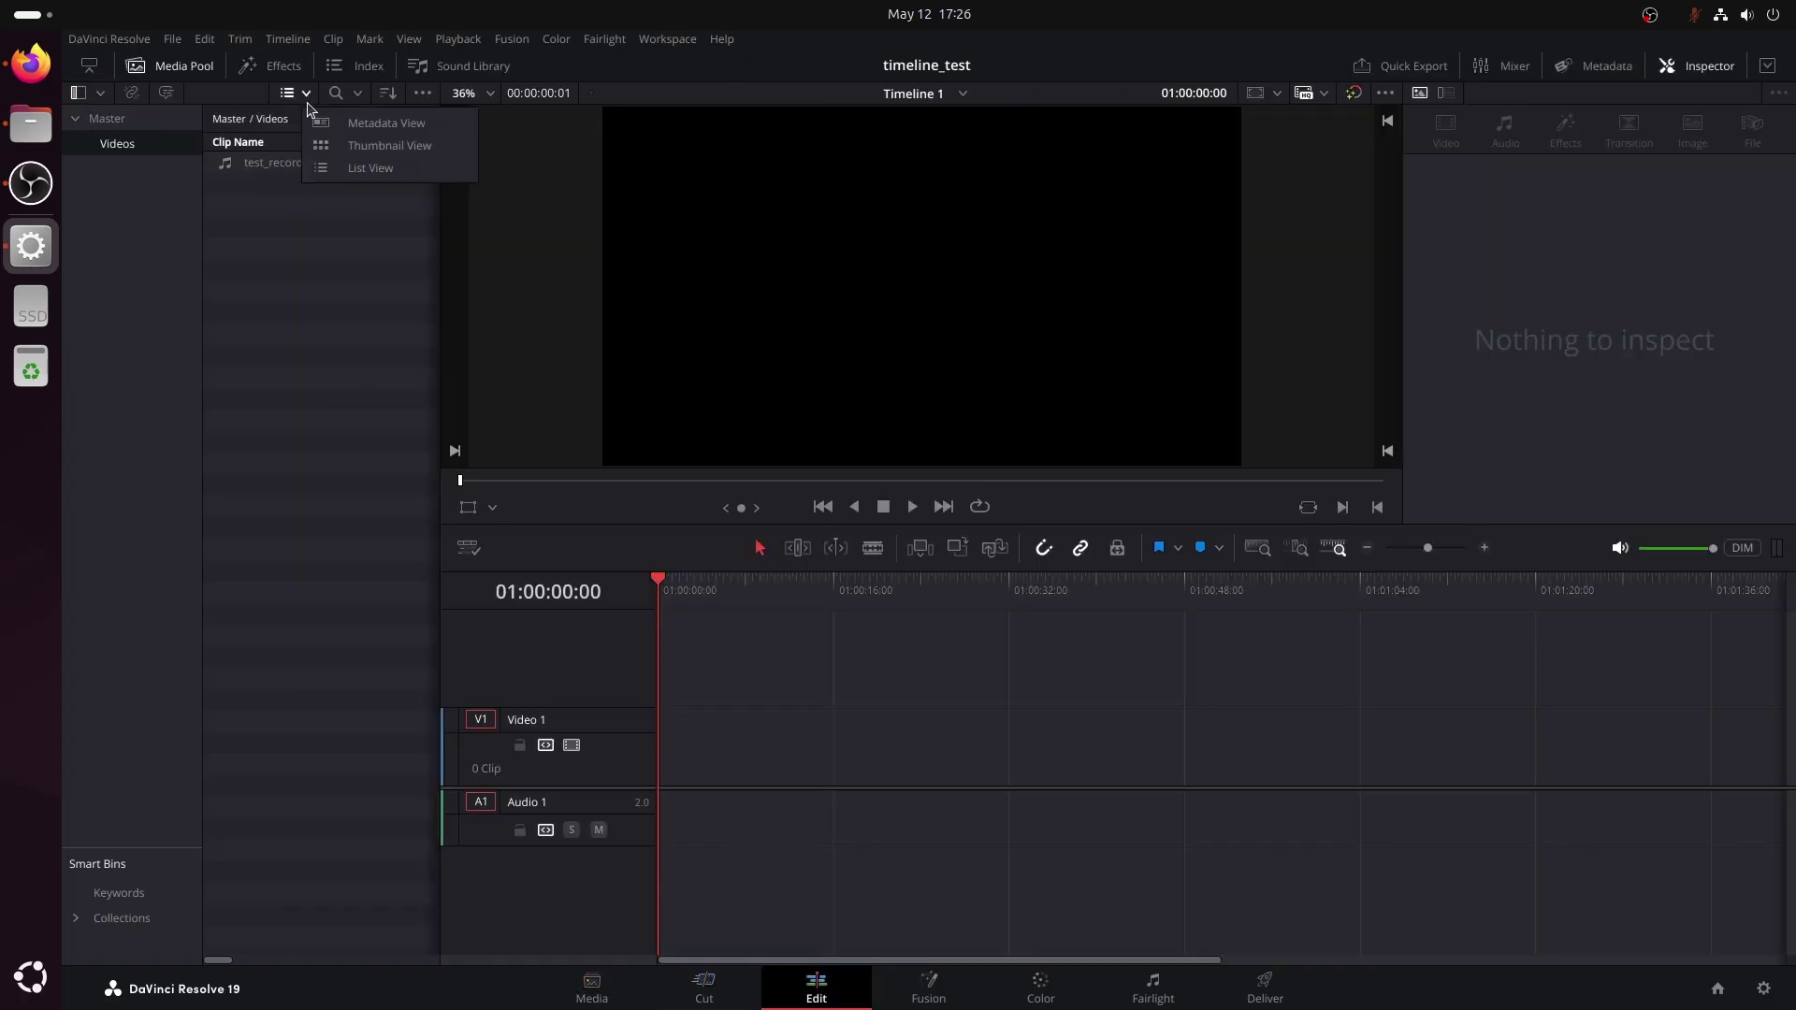
left_click(330, 145)
left_click_drag(271, 173, 710, 789)
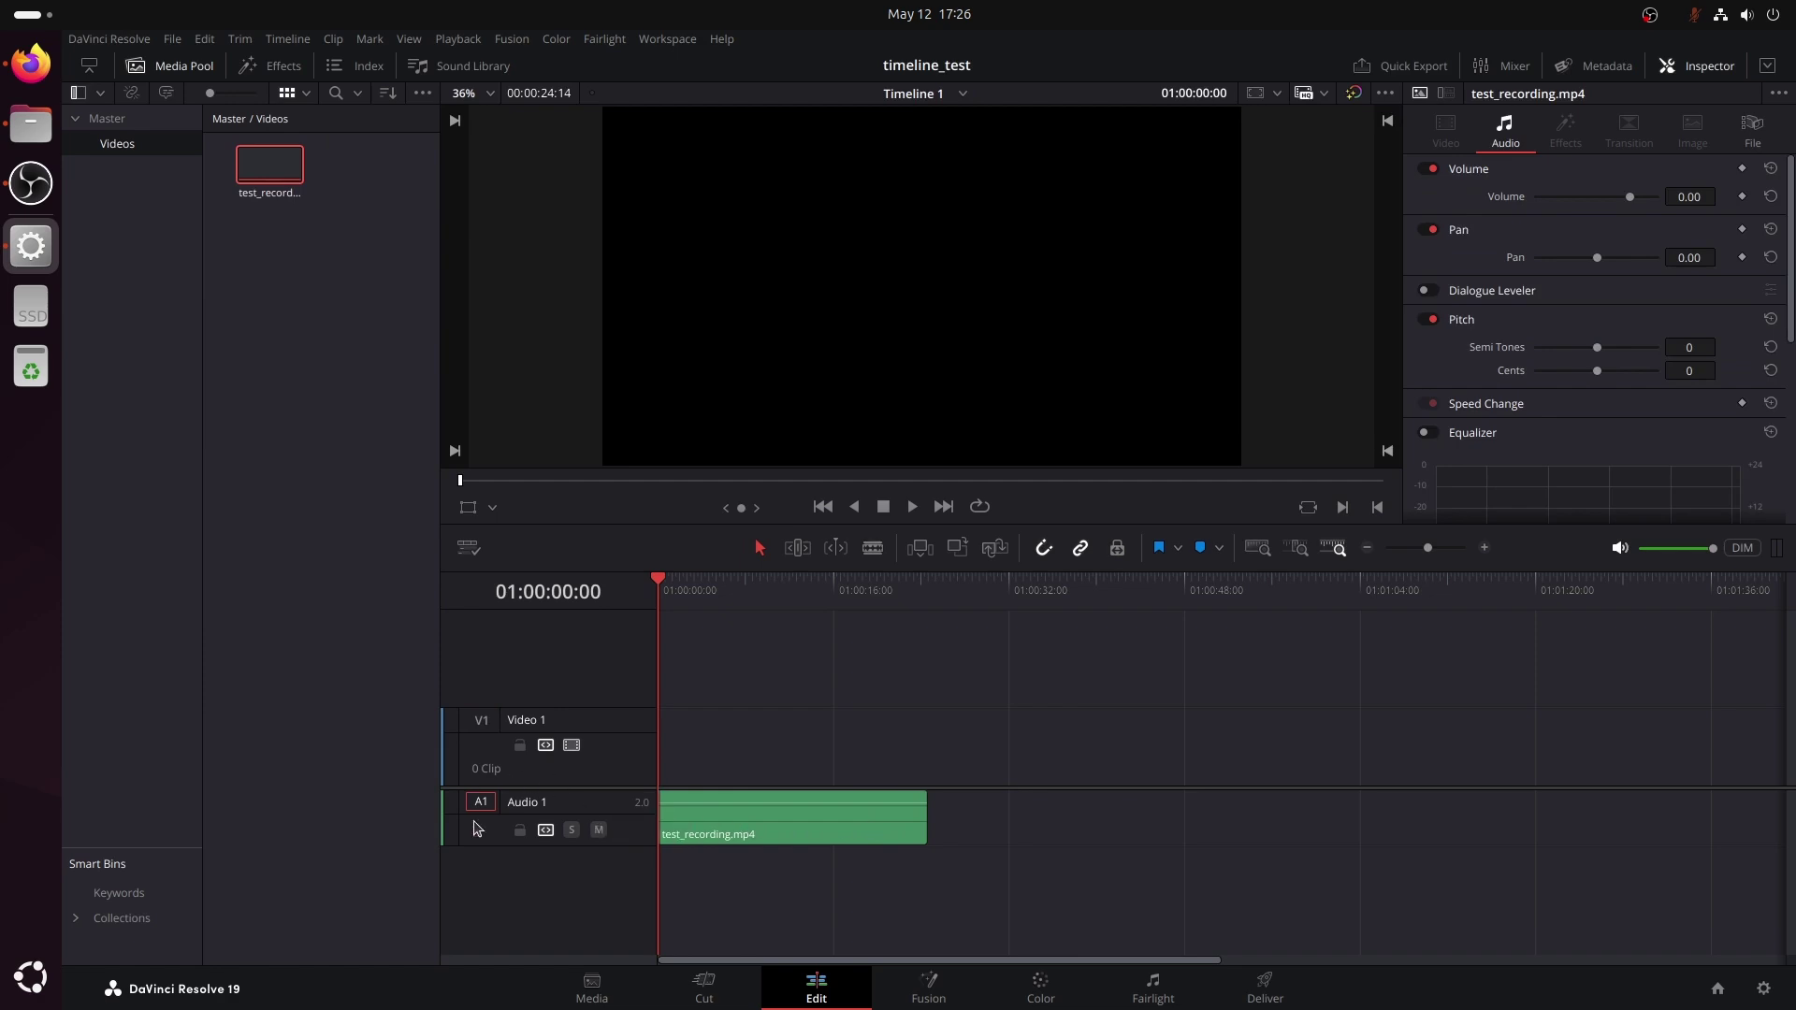
mouse_move(659, 581)
left_mouse_down()
mouse_move(841, 593)
mouse_move(658, 589)
left_mouse_up()
left_click(913, 508)
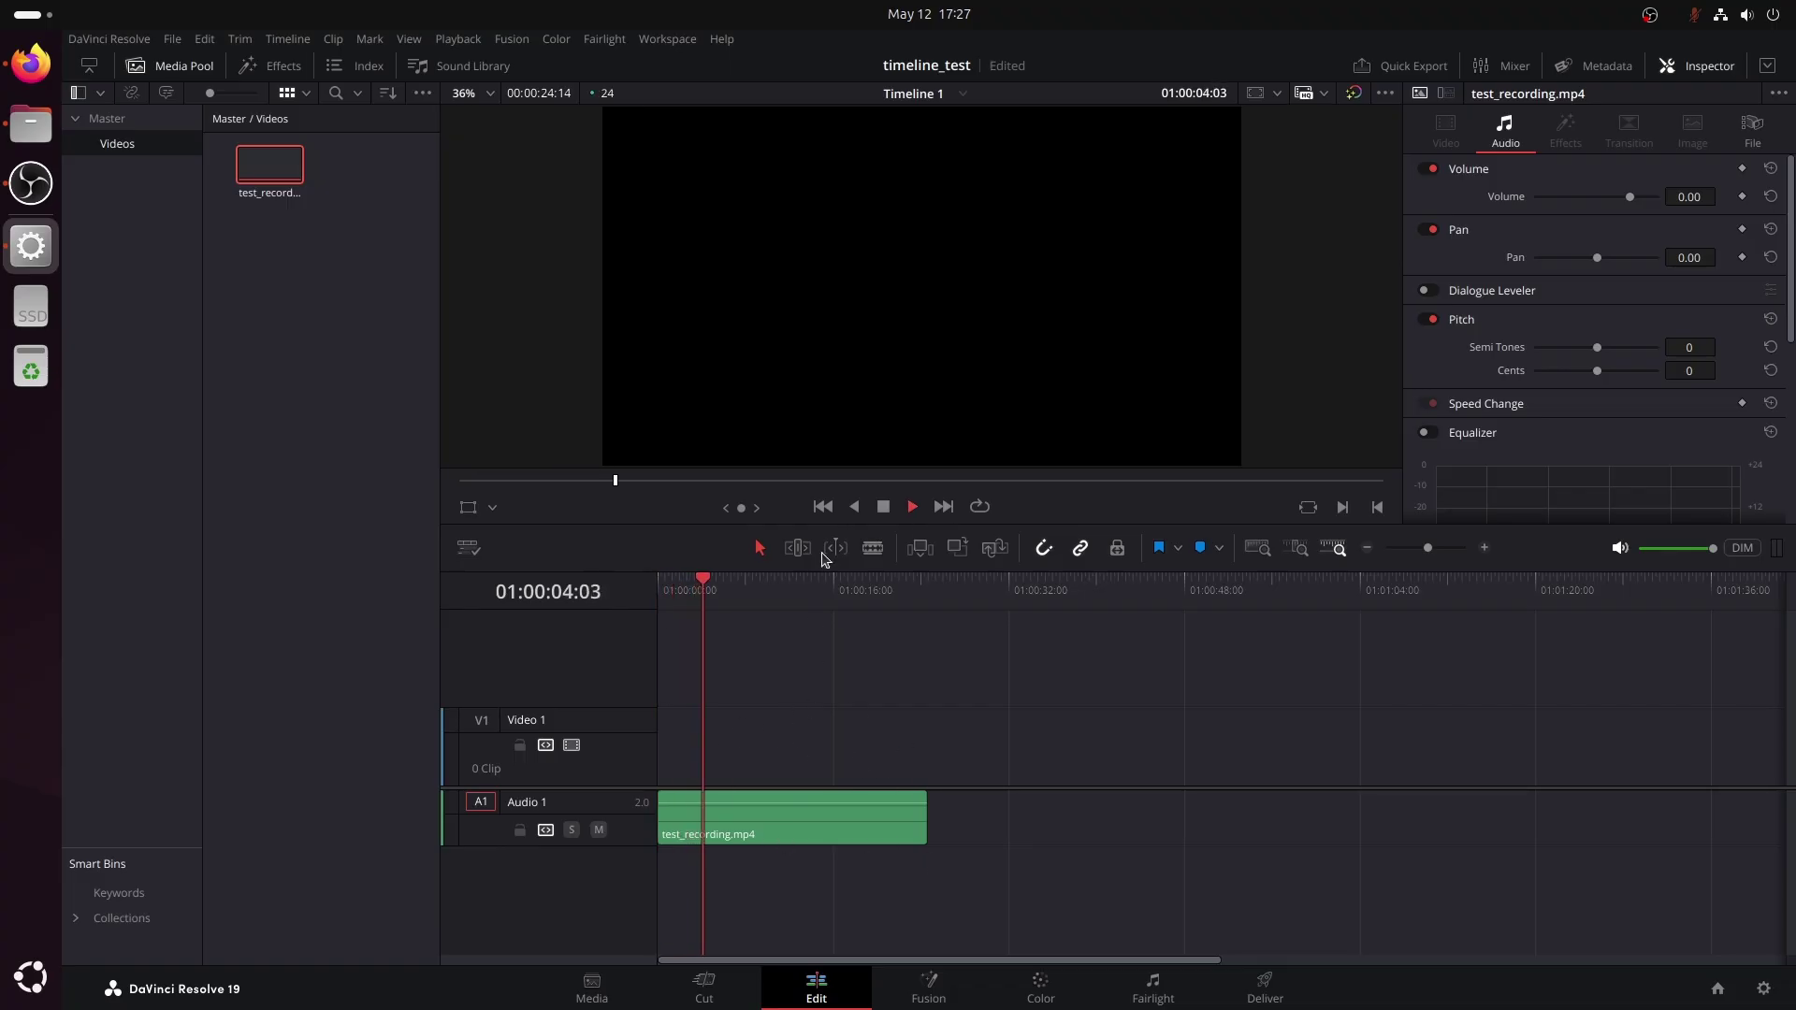
left_click(912, 507)
left_click_drag(718, 591, 659, 591)
Delete the test_recording.mp4 audio clip from A1 and from the media pool.
left_click(783, 816)
key("Delete")
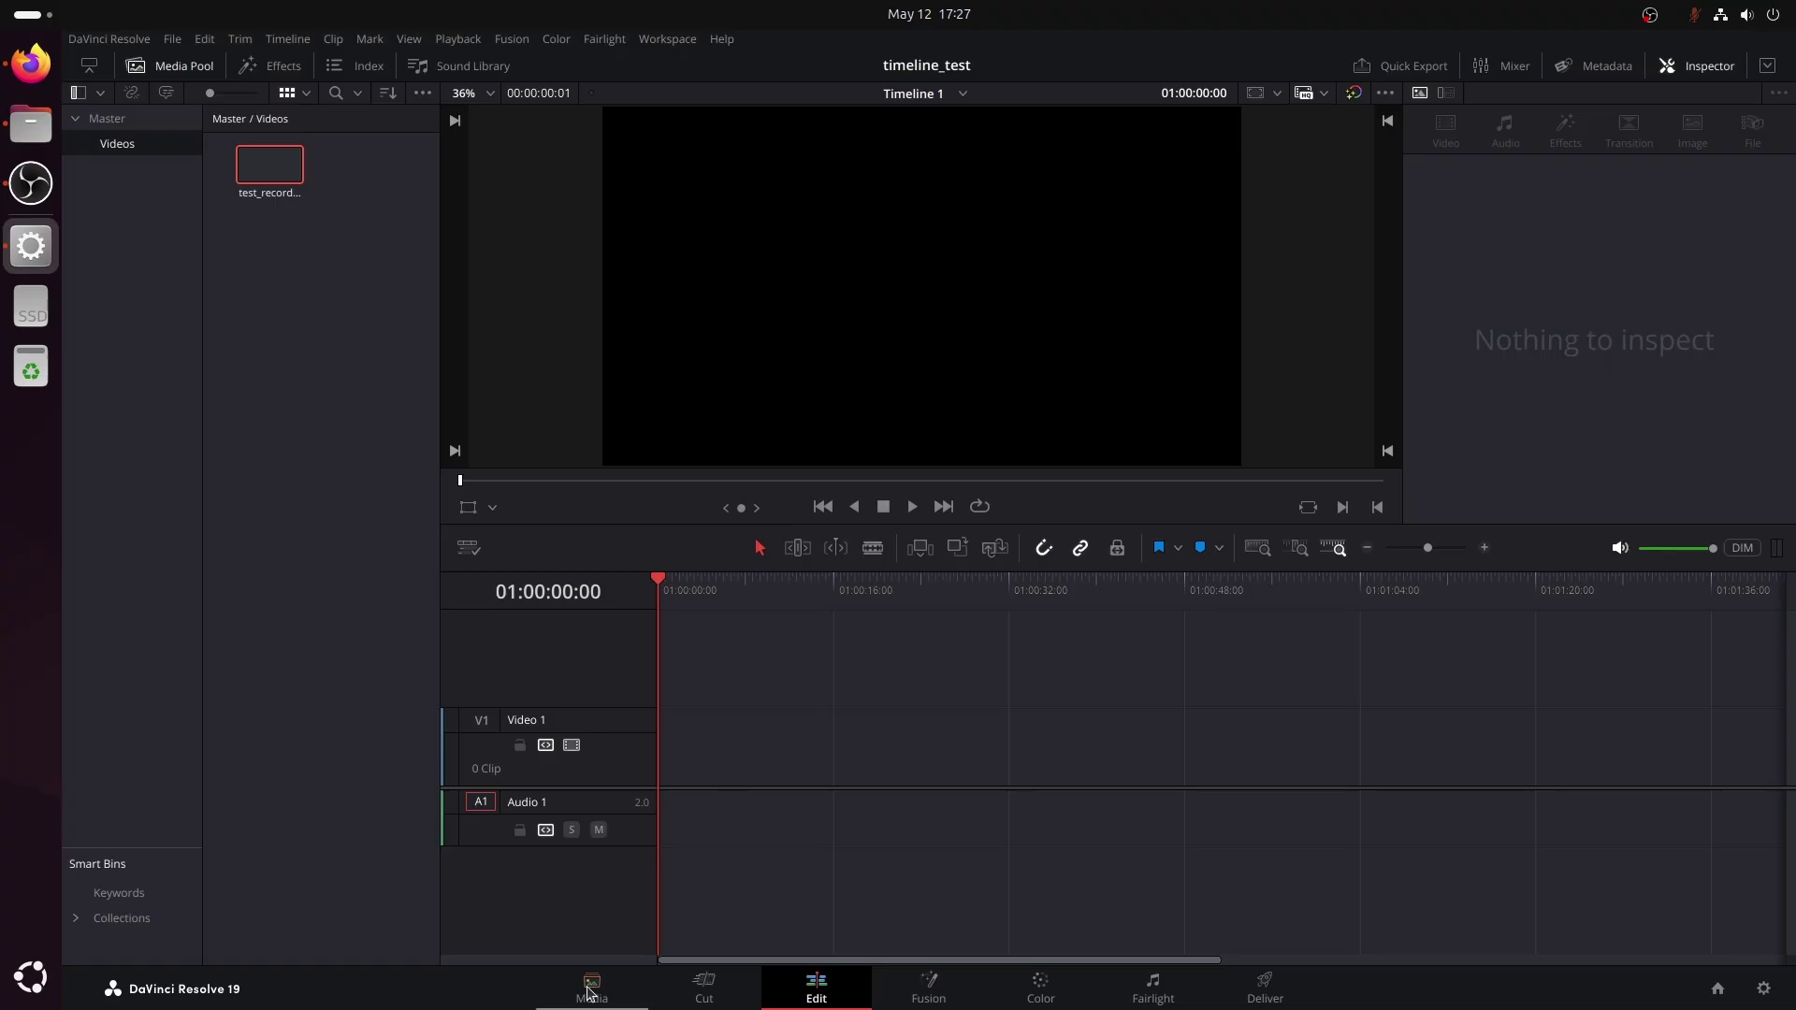
left_click(264, 180)
key("Delete")
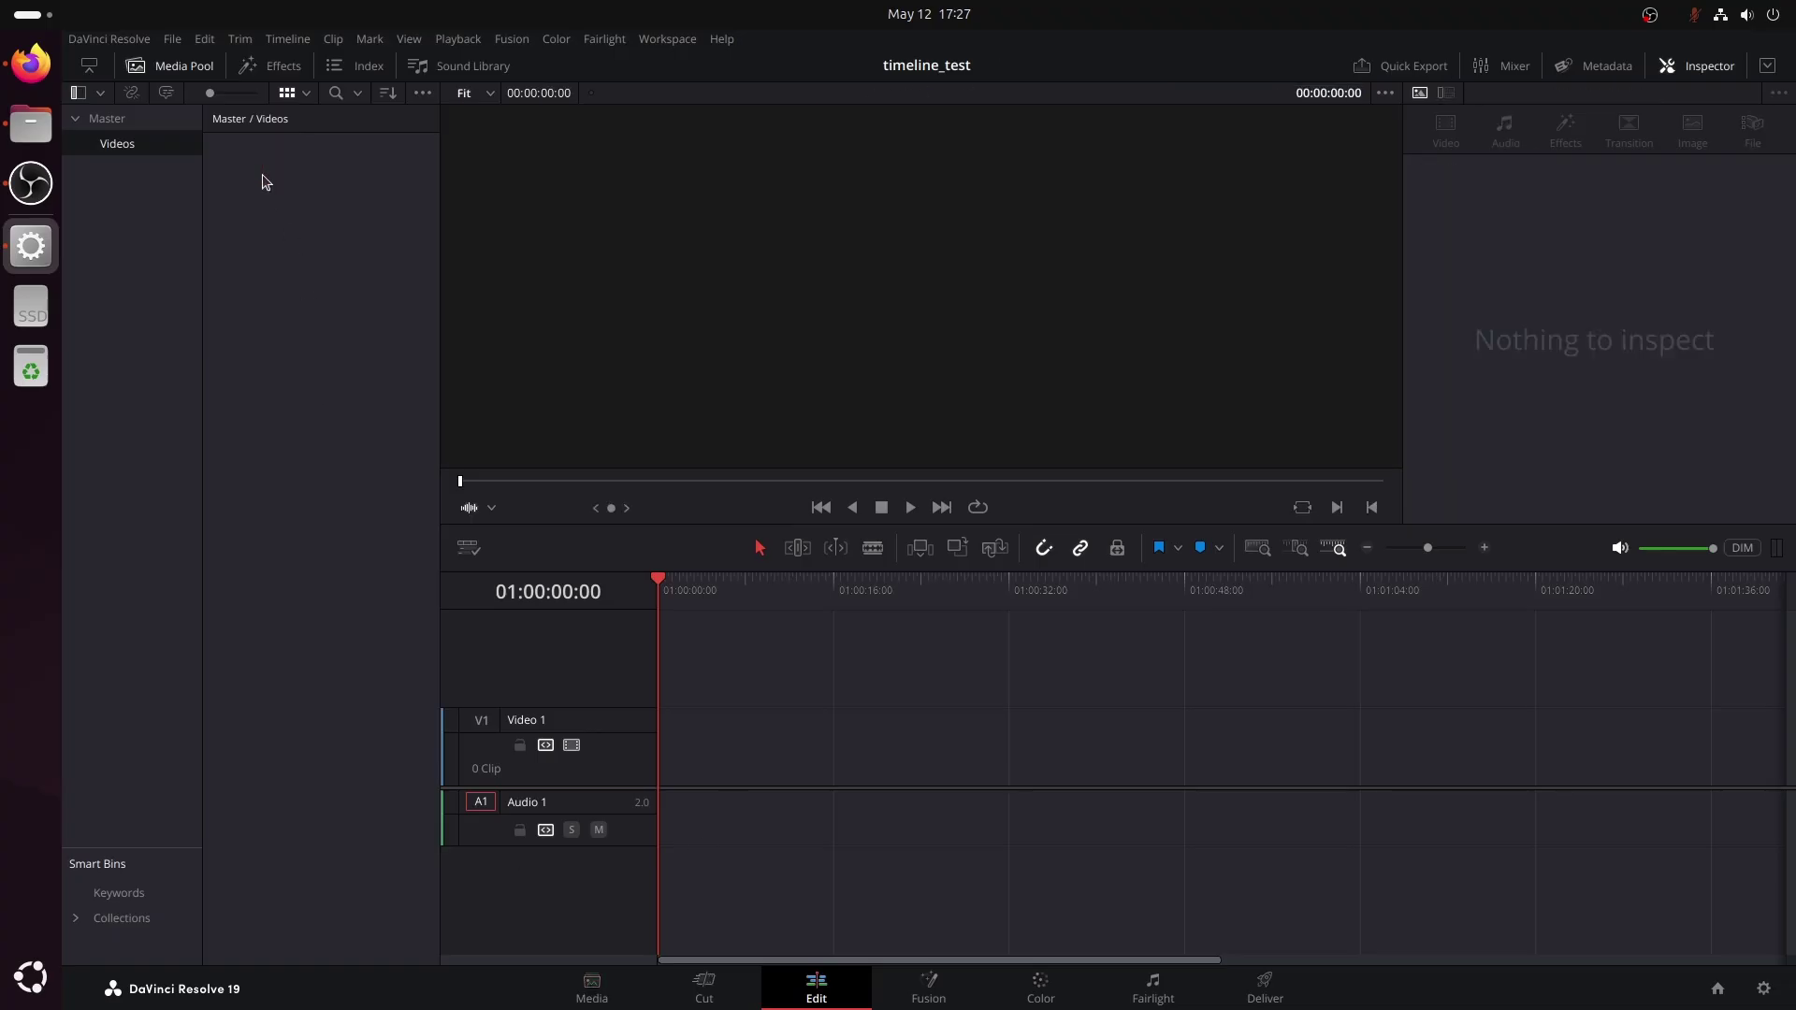
Confirm the media pool removal, then open a terminal in the test_recordings folder.
left_click(592, 986)
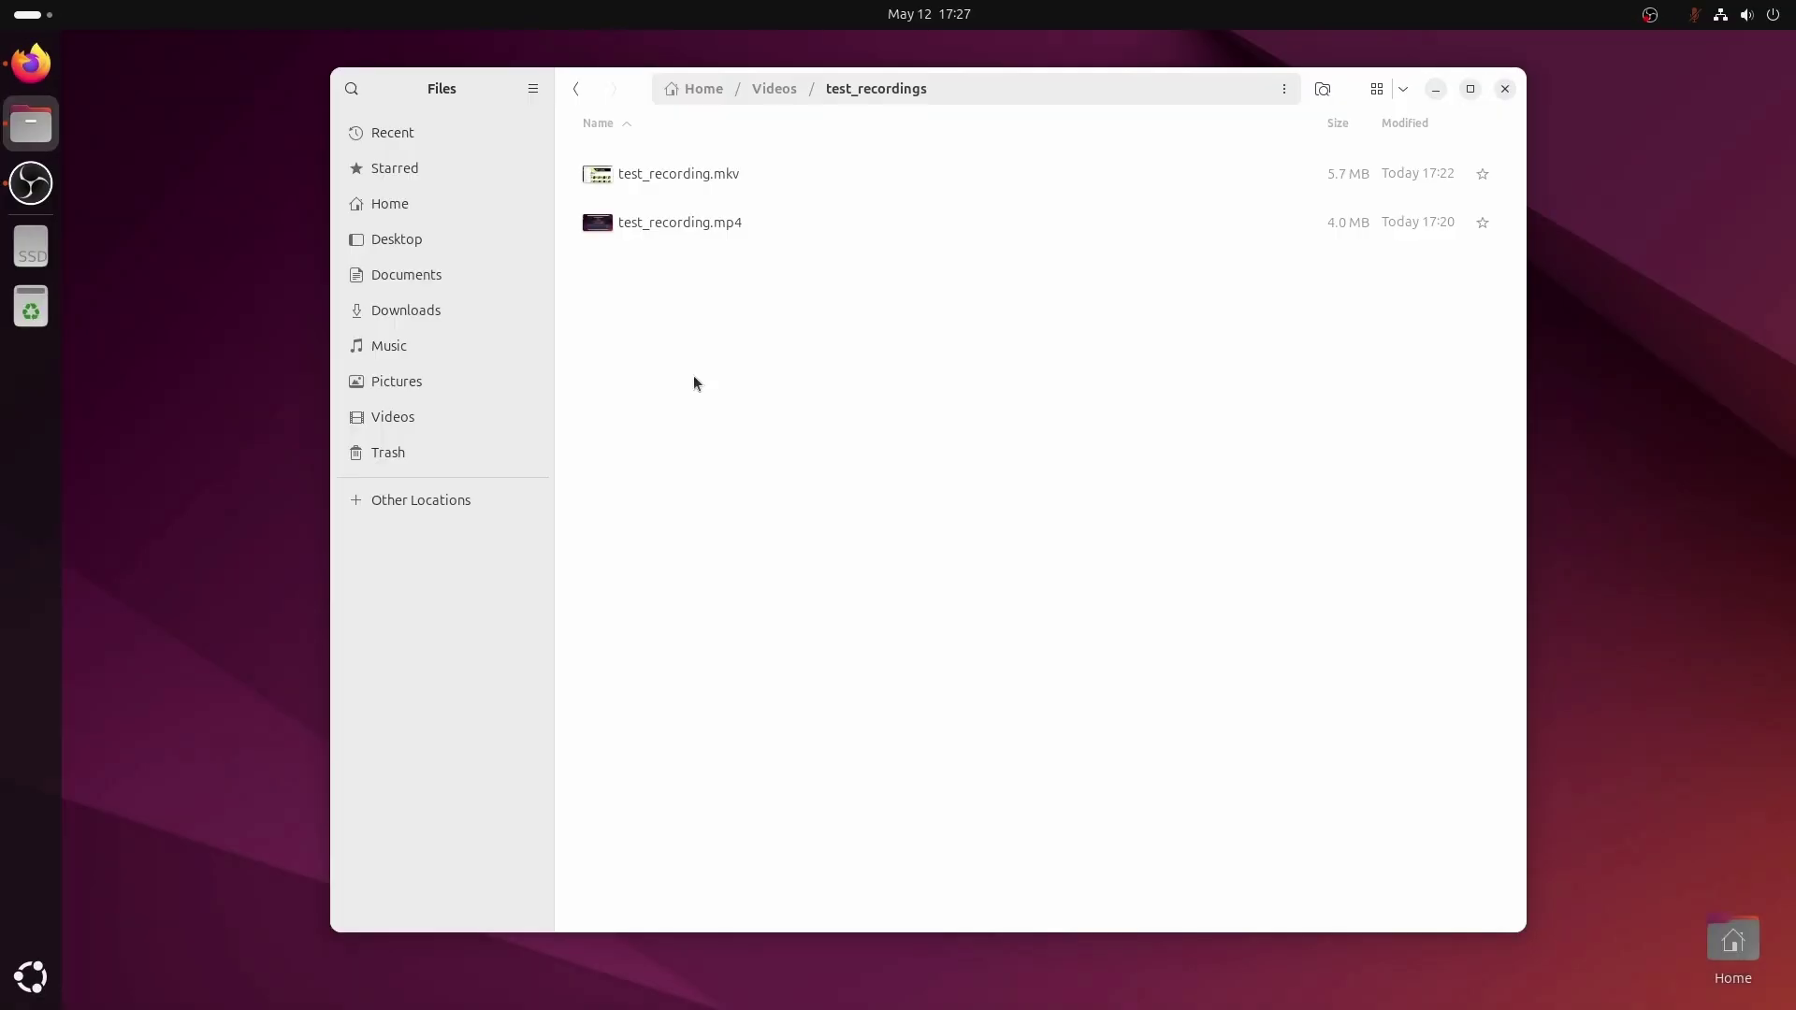
right_click(694, 377)
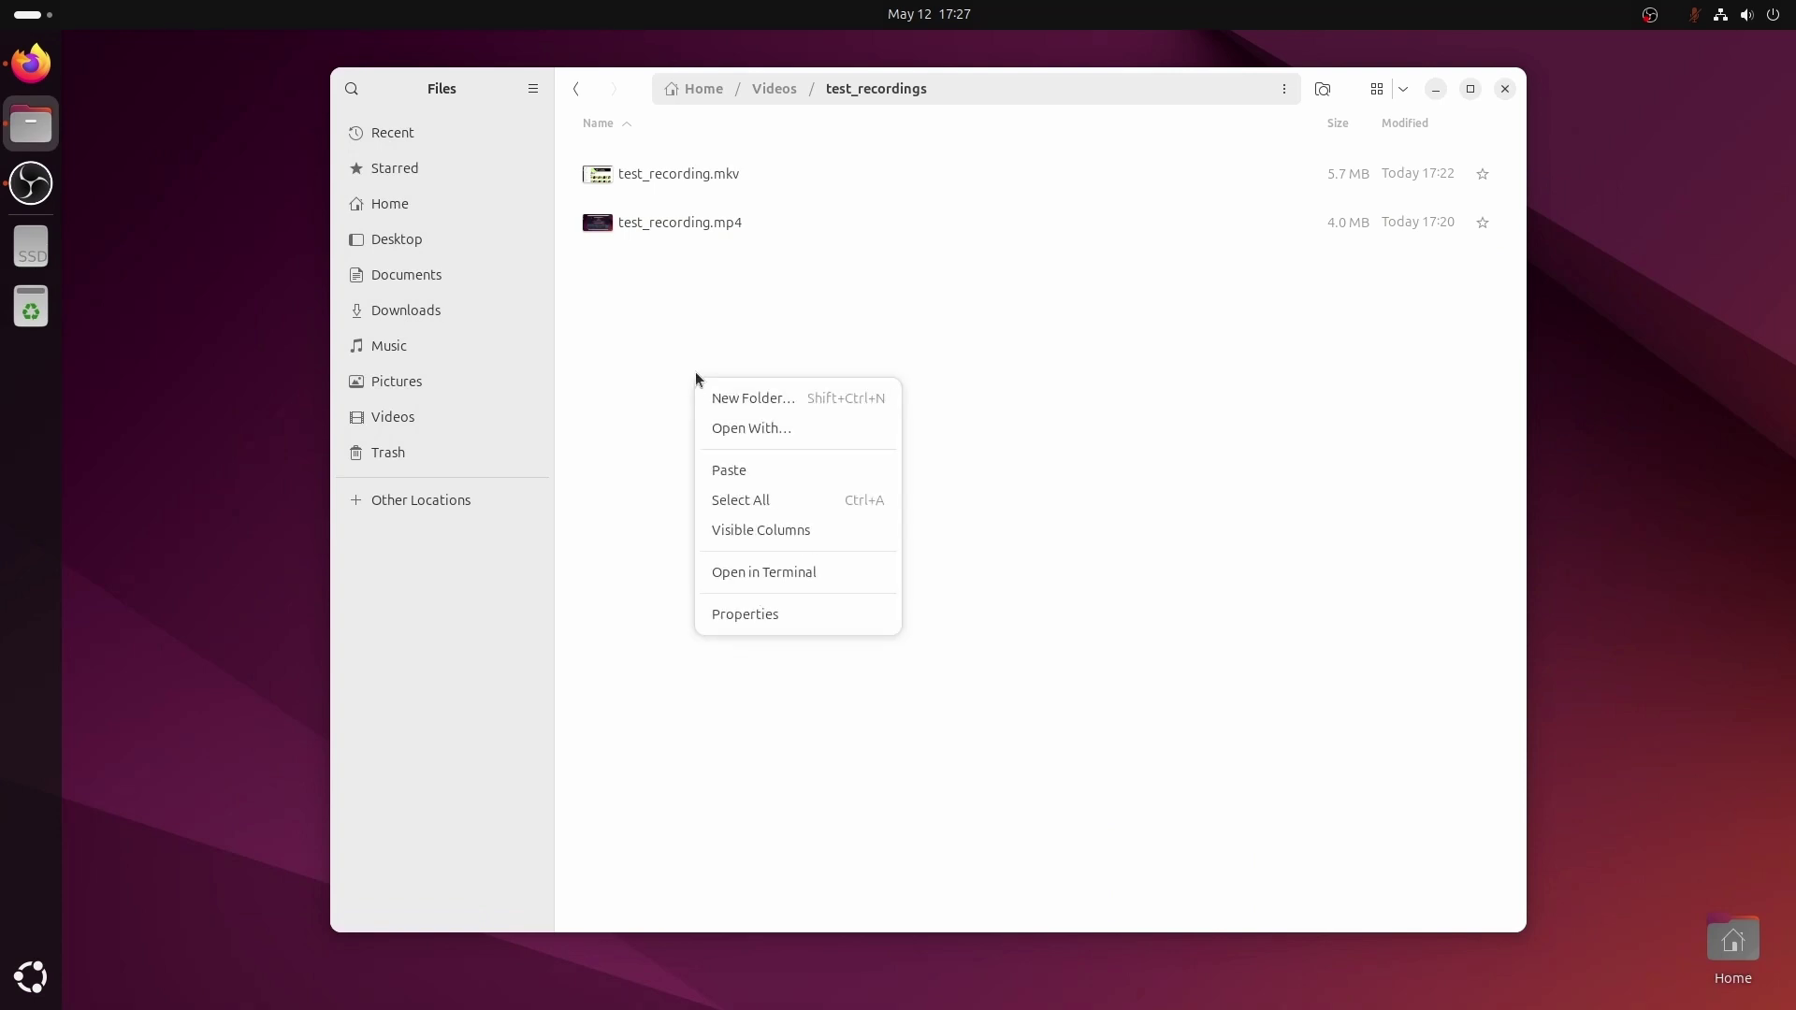
left_click(714, 574)
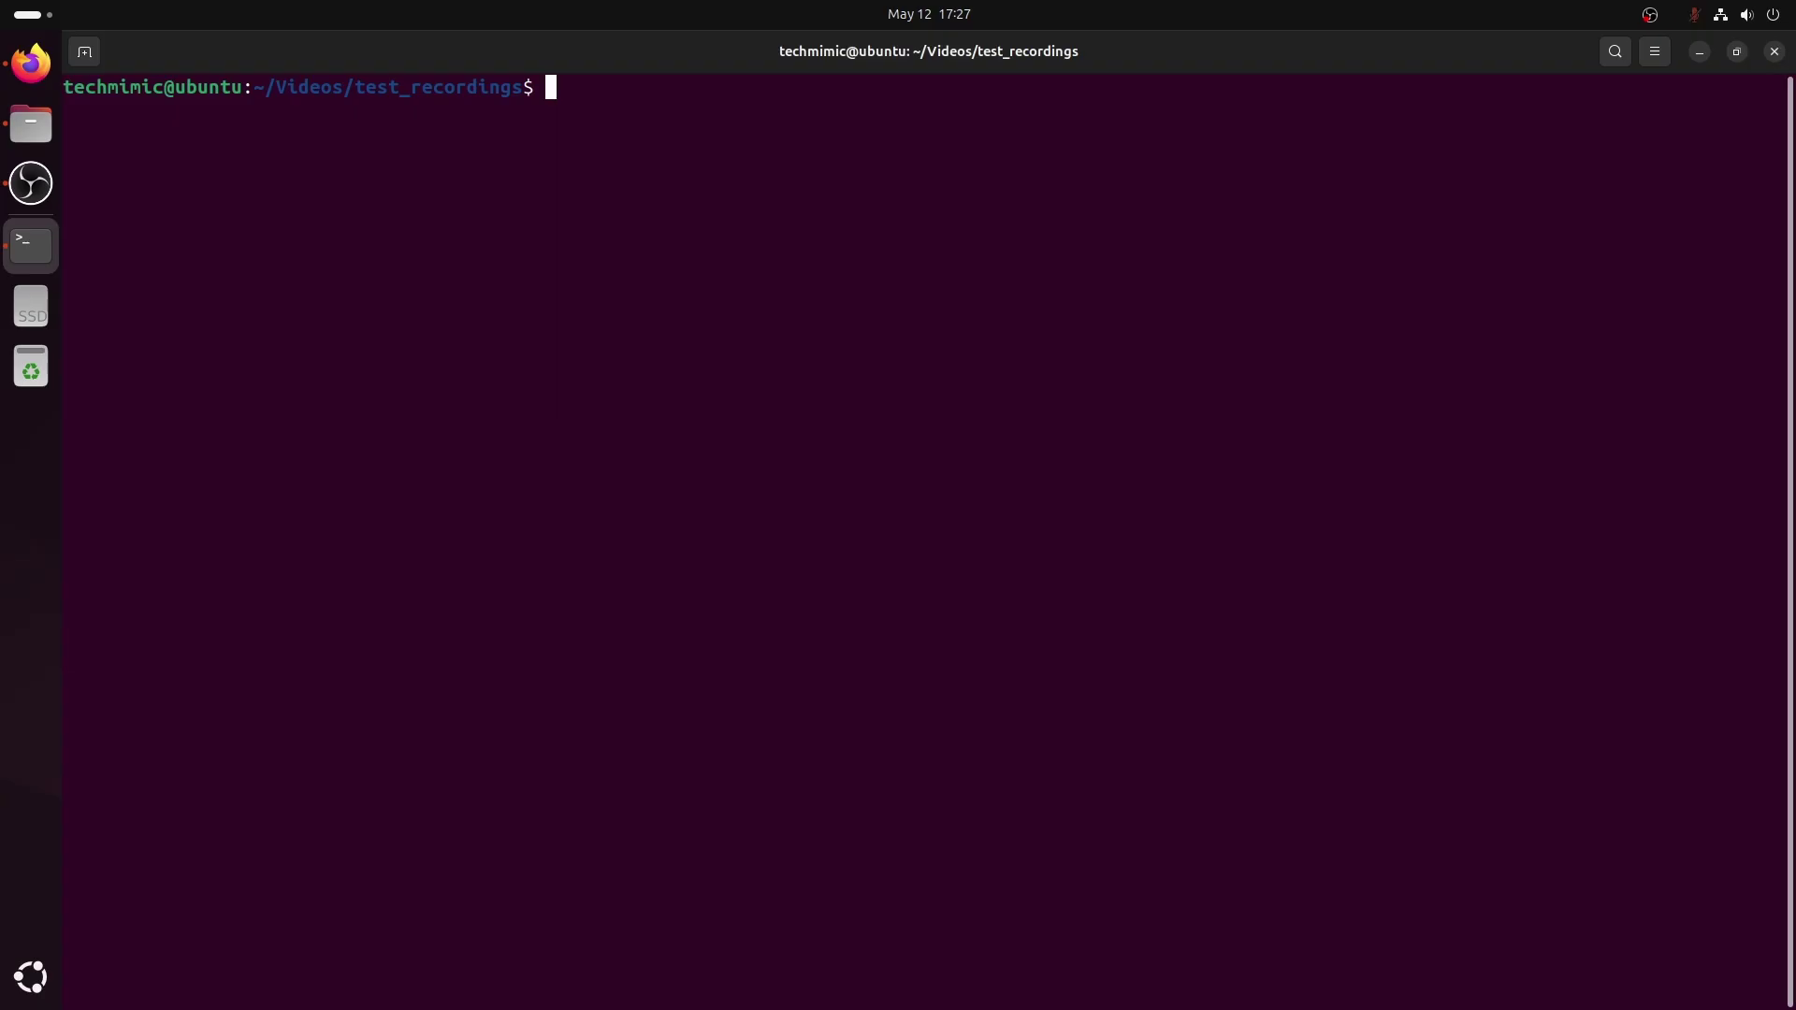
Run ls -l to list test_recording.mkv and test_recording.mp4 with their sizes.
type("ls -l")
key("Return")
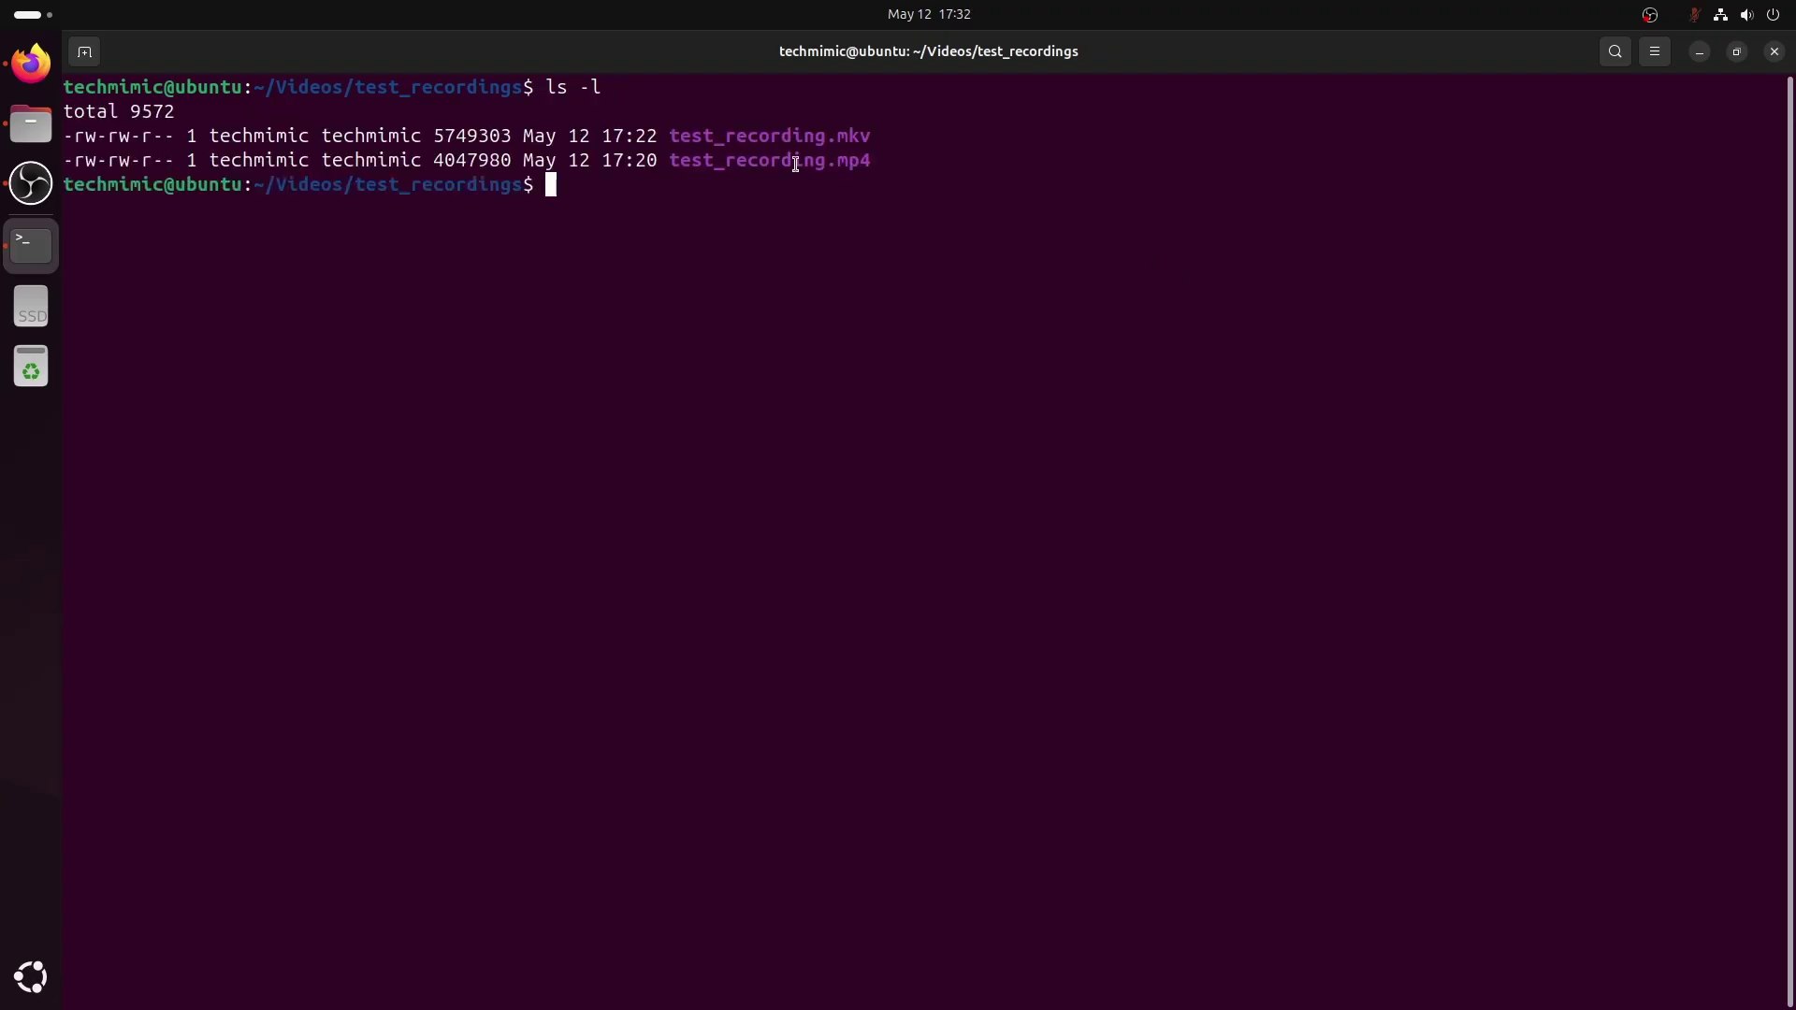
double_click(796, 162)
left_click(774, 198)
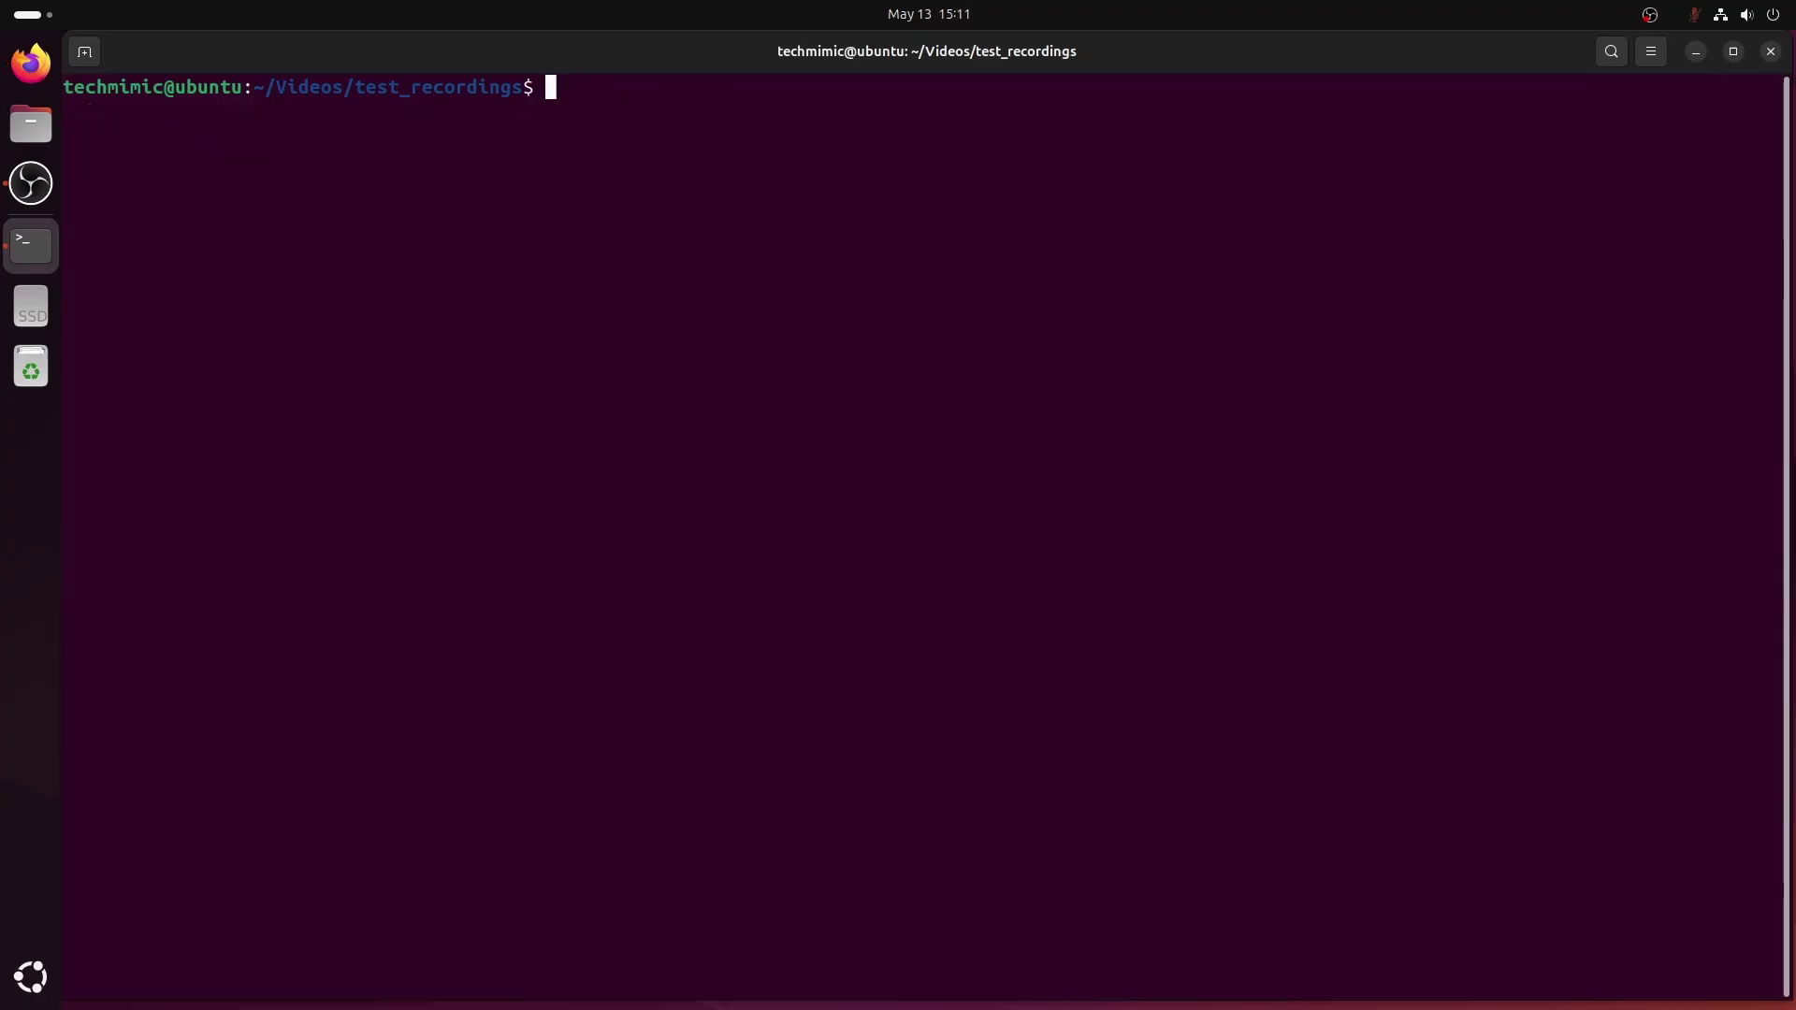
Install ffmpeg with sudo apt install ffmpeg (version 7:6.1.1-3ubuntu5).
type("sudo ")
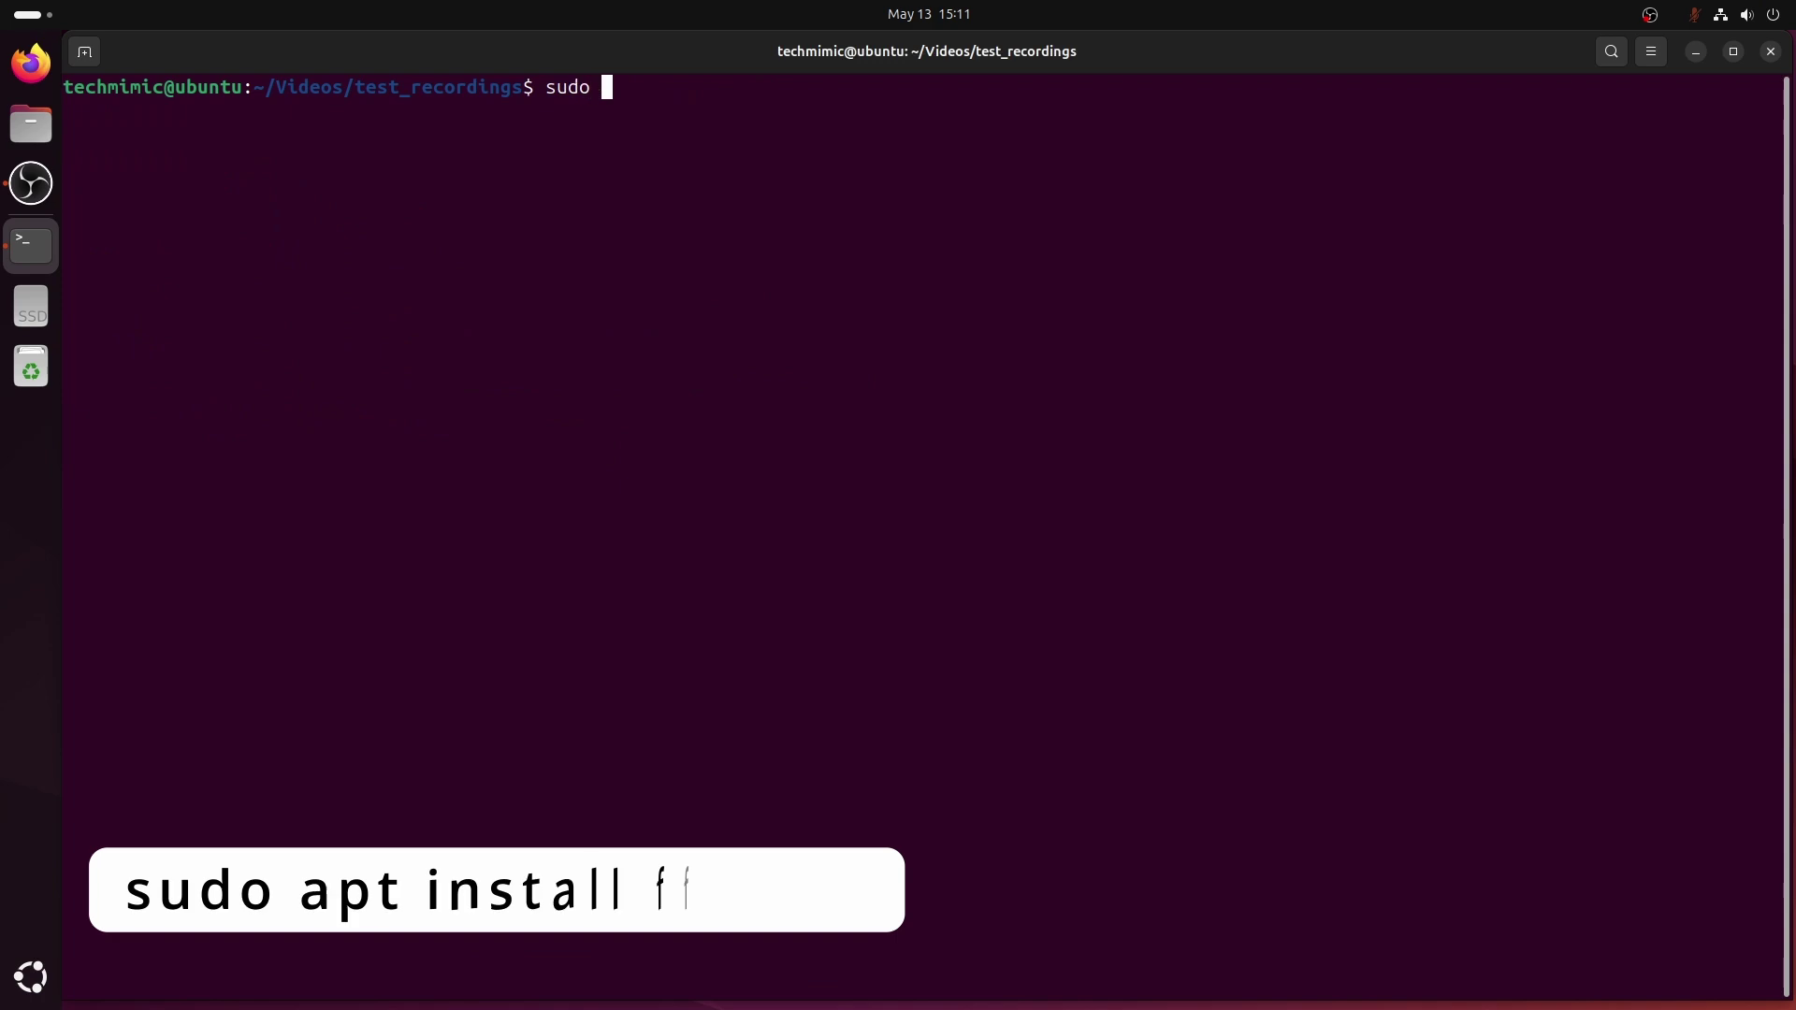
type("apt install ")
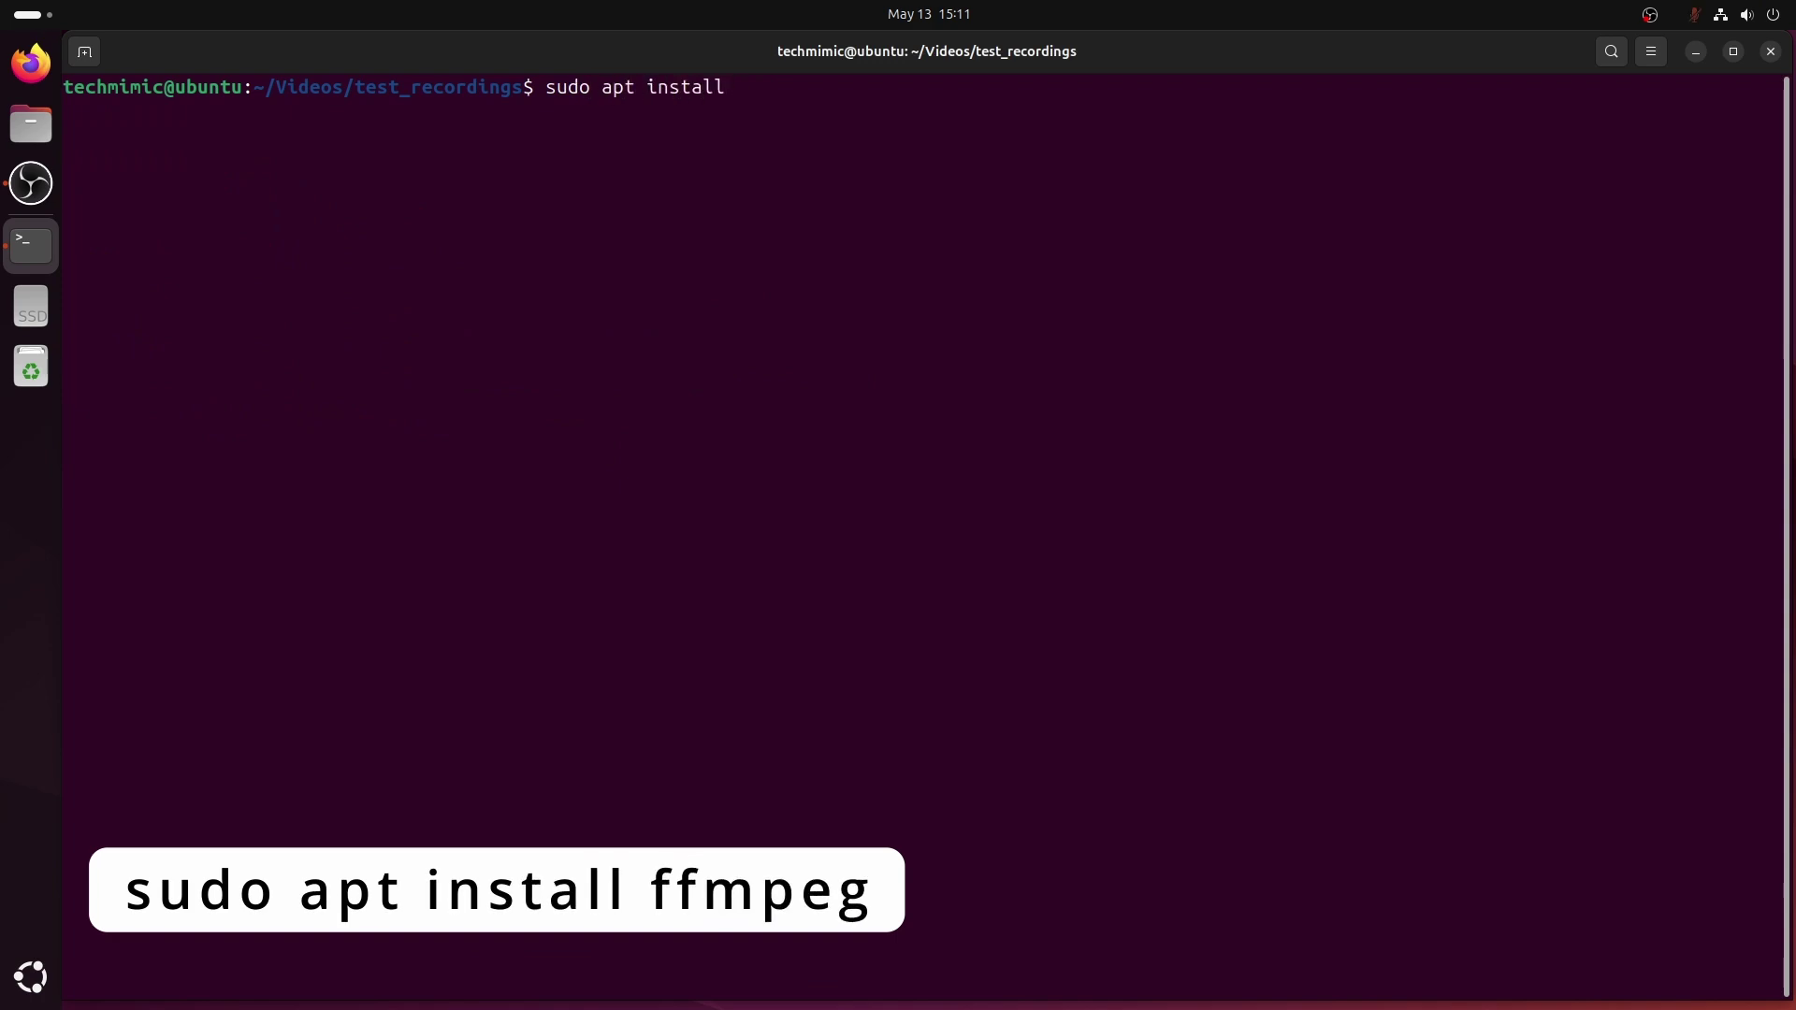
type("ffmpeg")
key("Return")
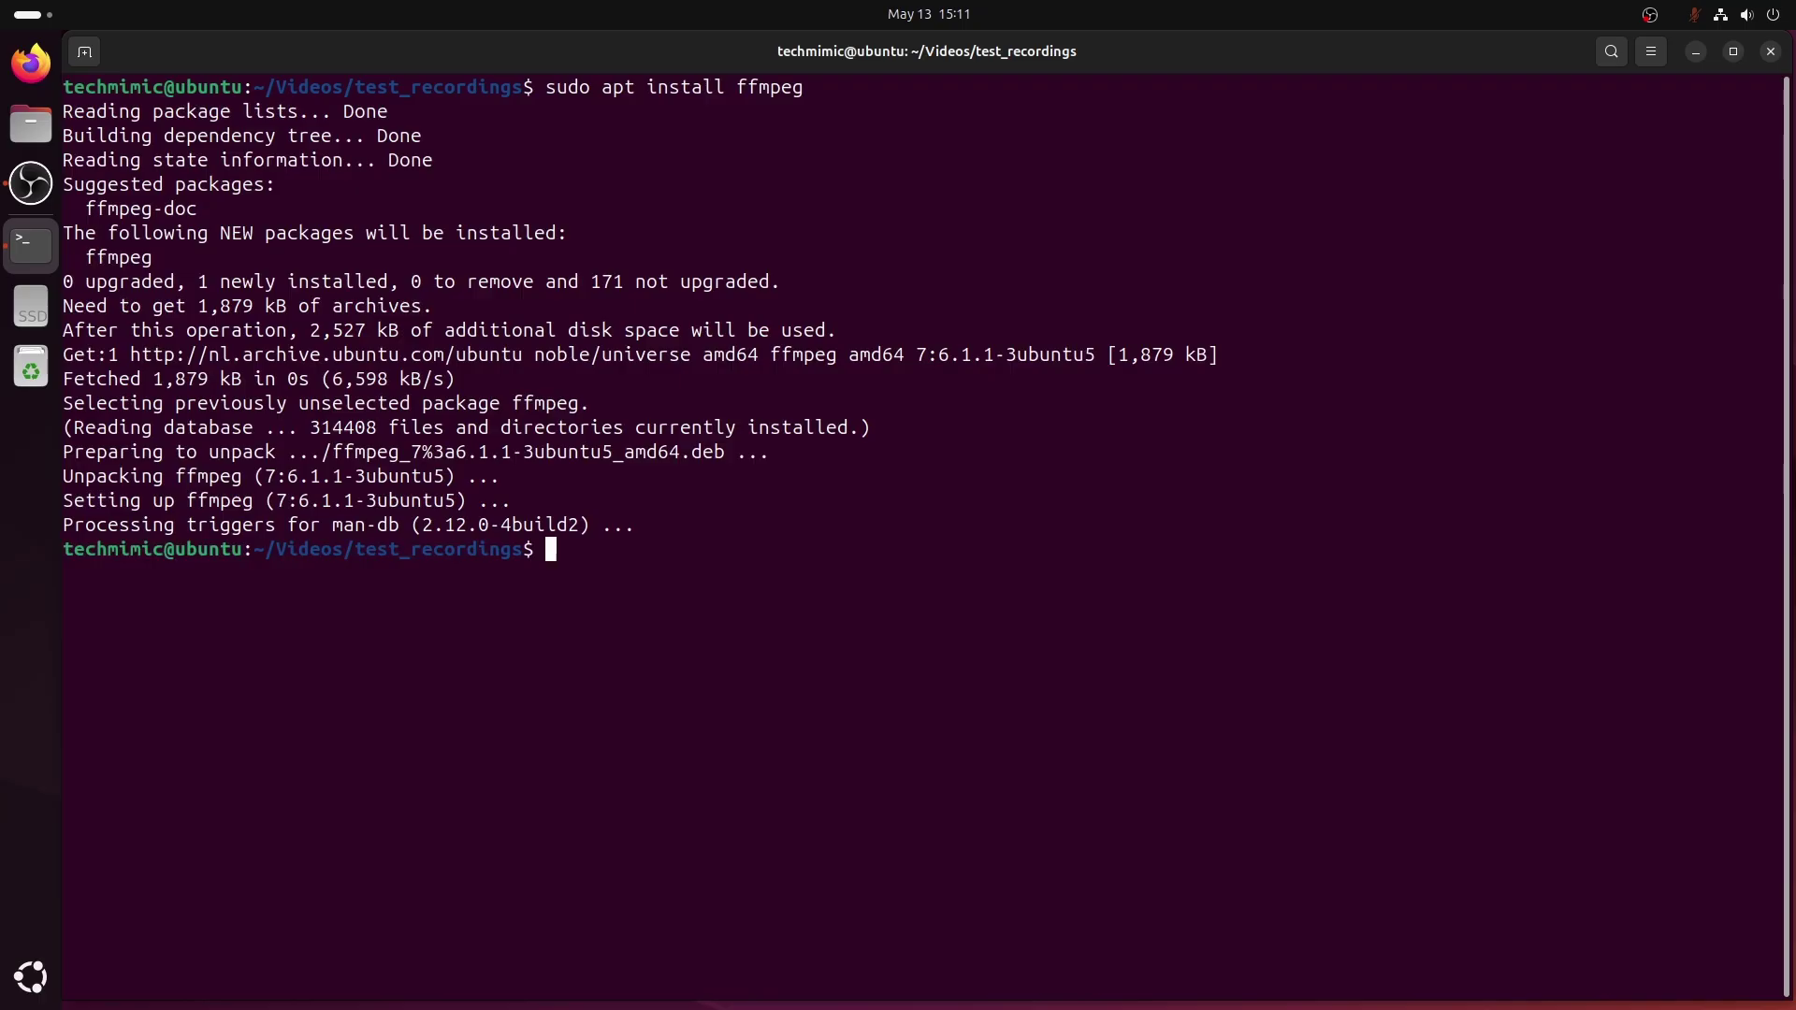
Encode test_recording.mp4 to a 116.5 MB DNxHD output.mov at 36M bitrate, yuv422p pixels.
type("ffmpeg")
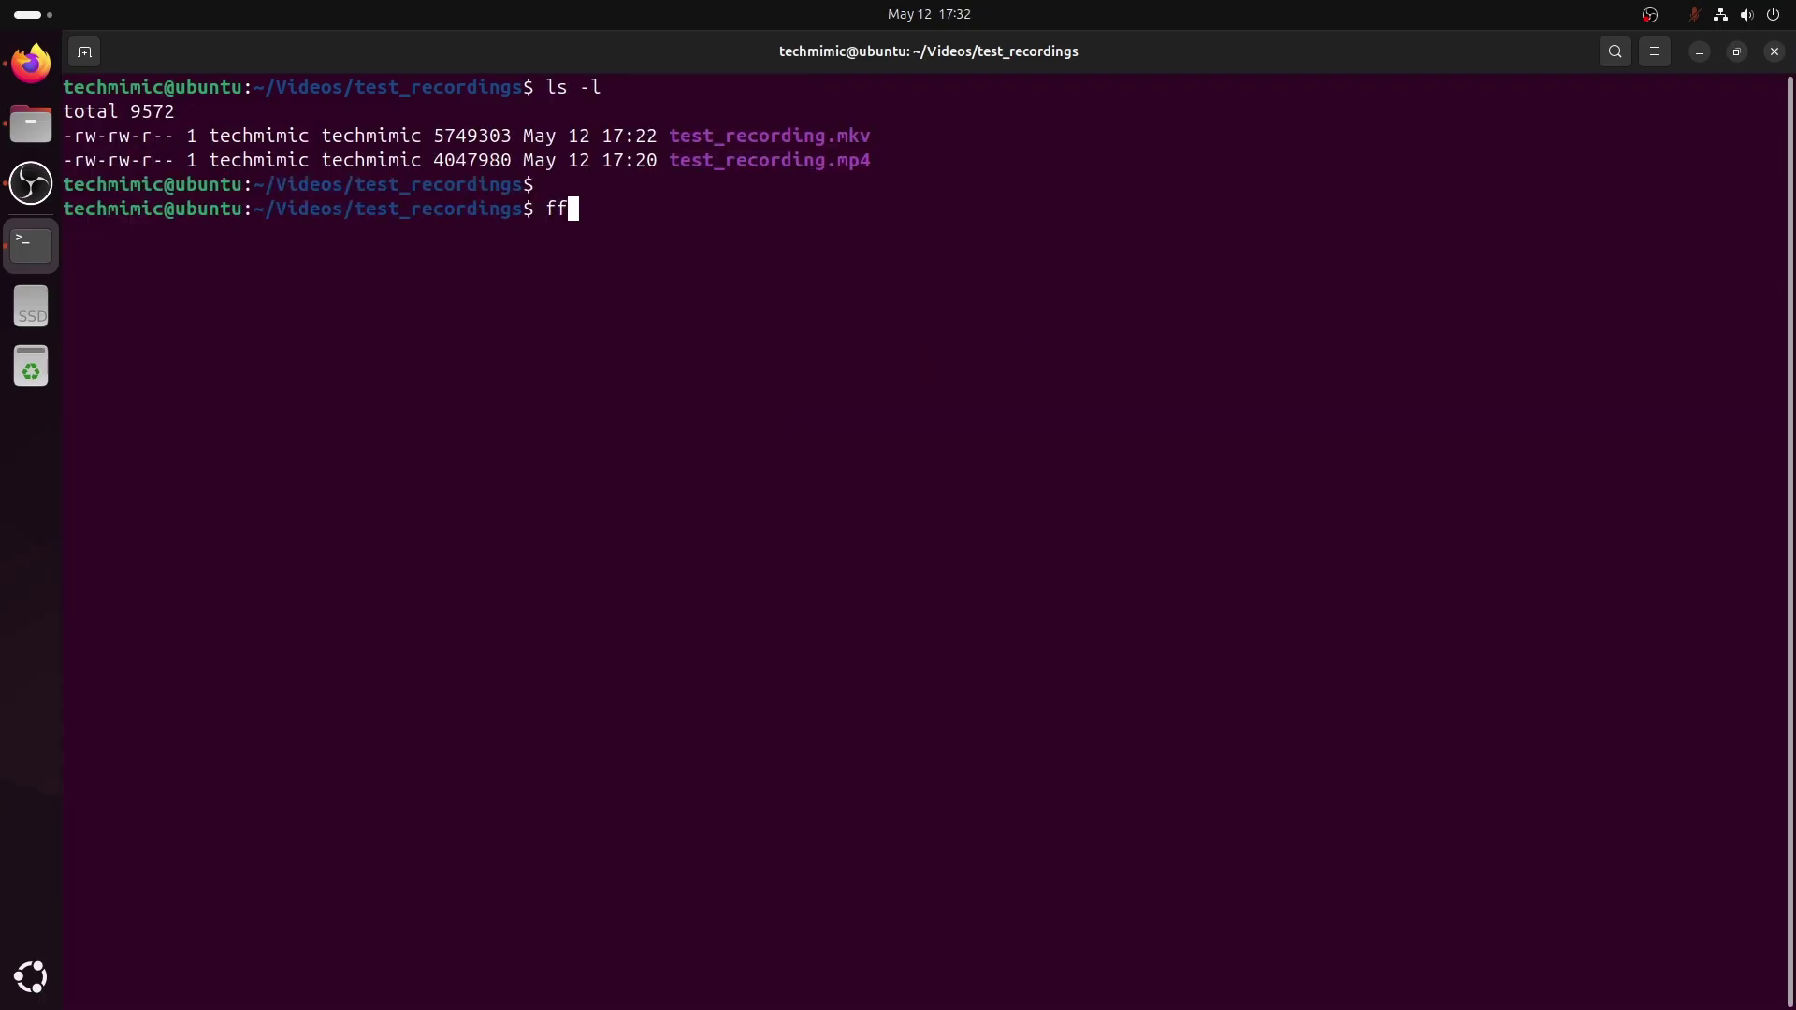
type(" -i test")
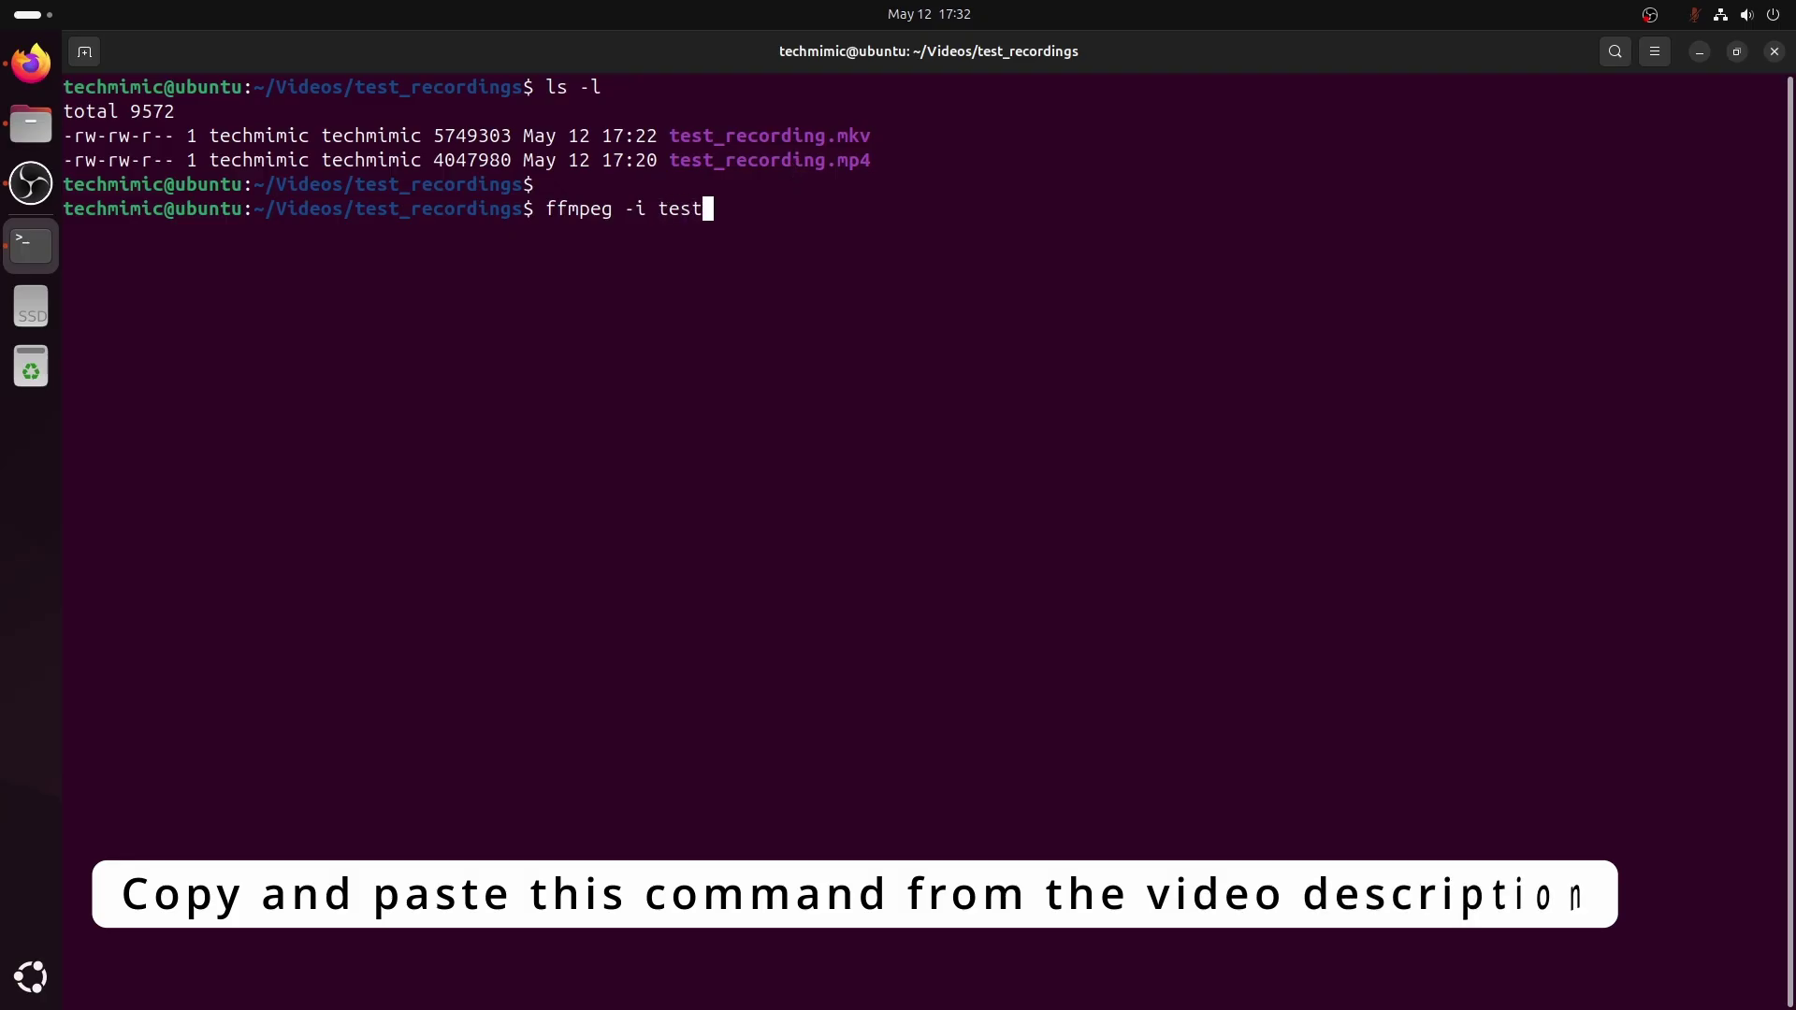
type("_recording.mp4 -vcodec dnxhd ")
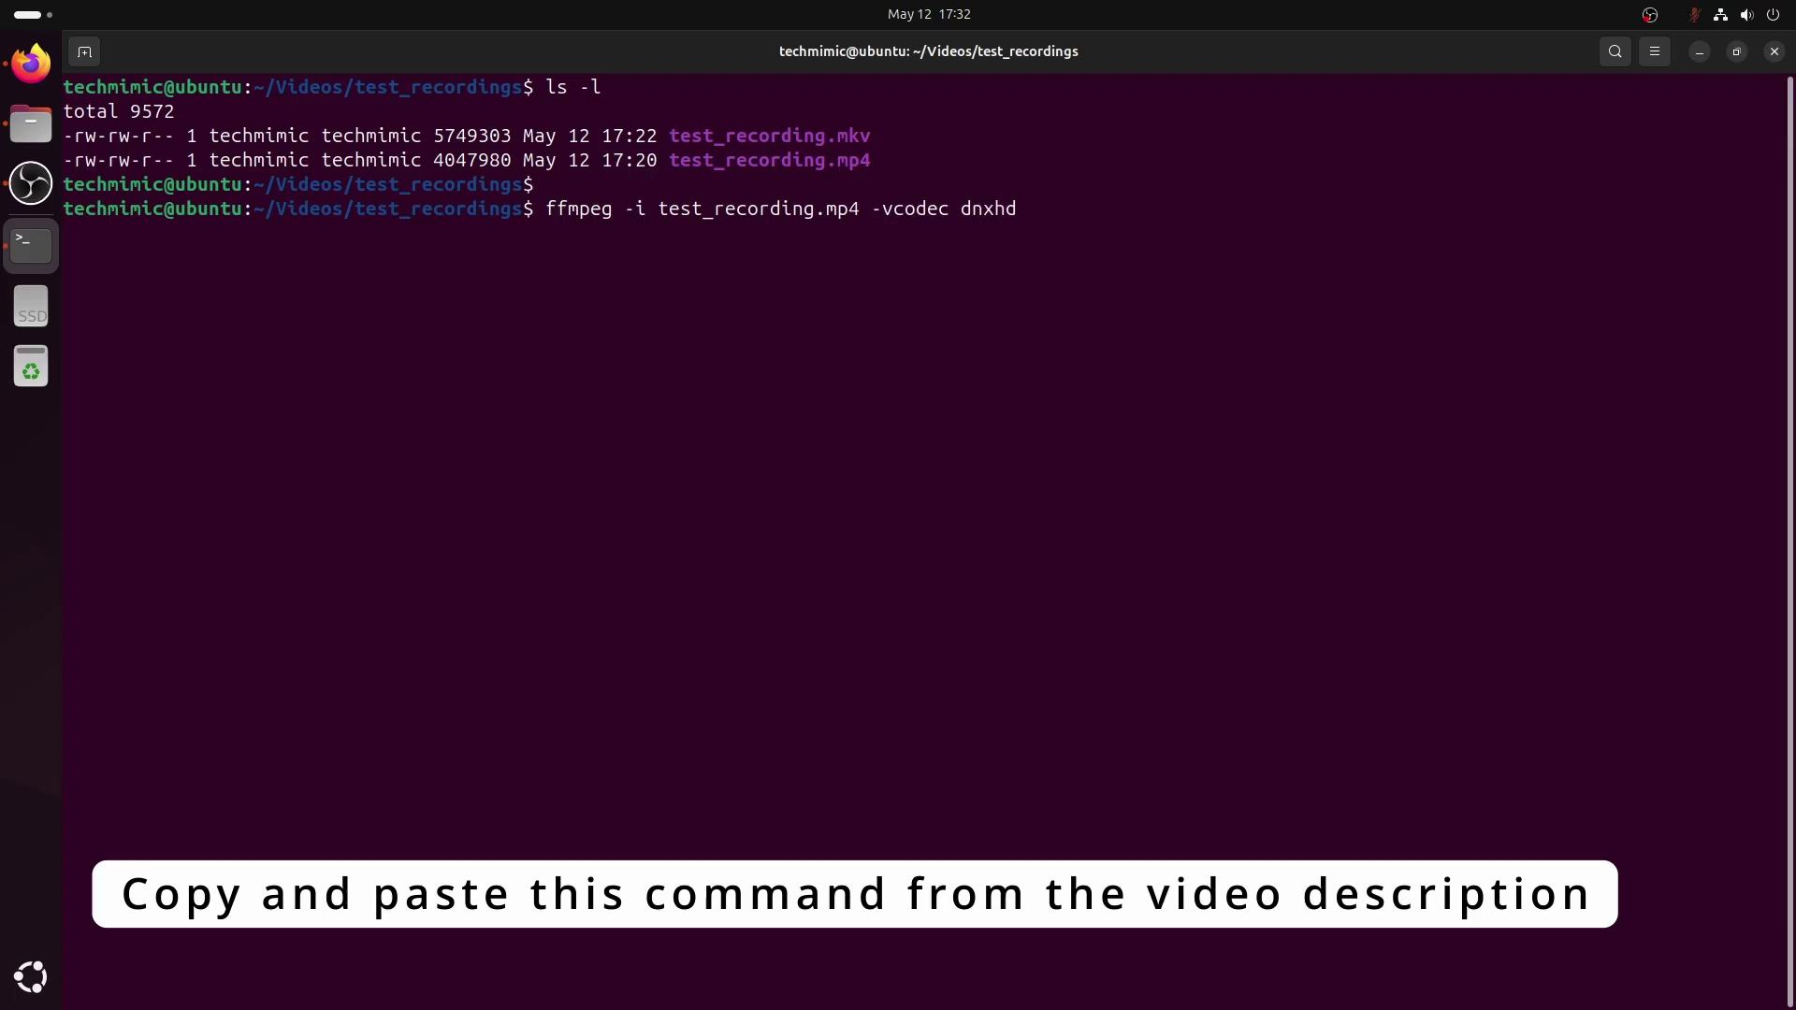
type("-b:v 36M -pix_fmt yuv")
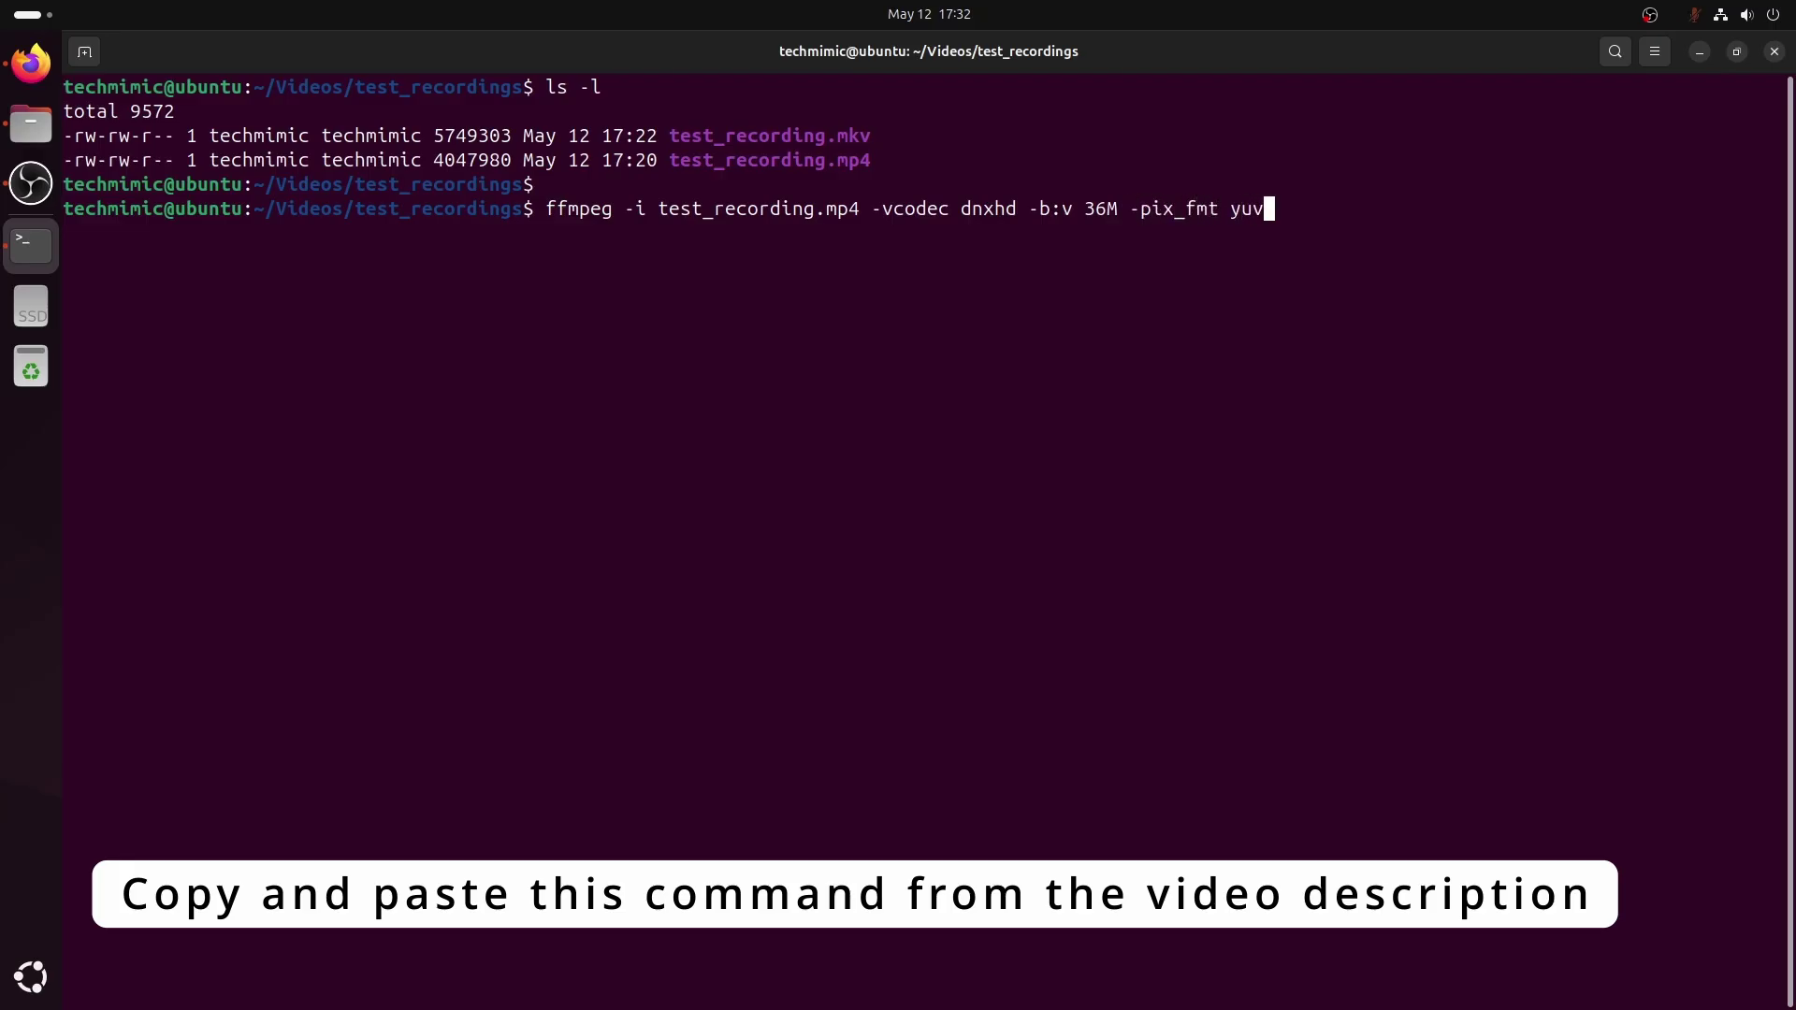
type("422p output.mov")
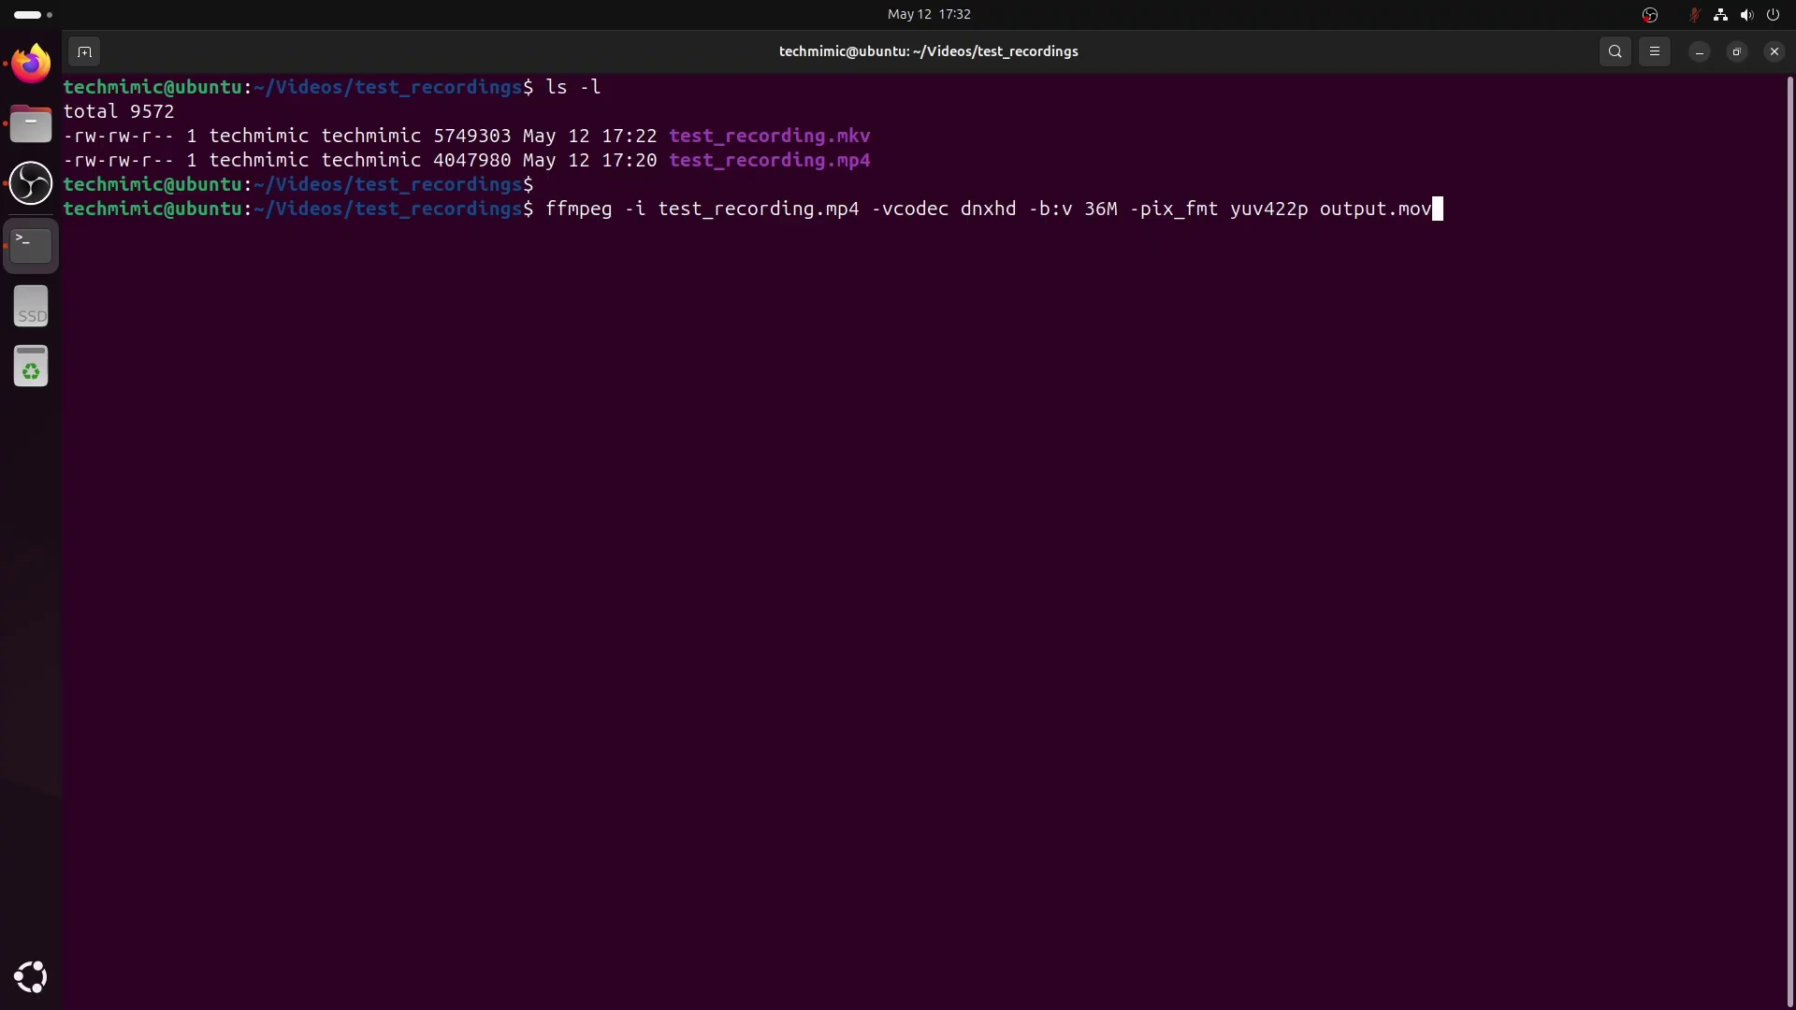
key("Return")
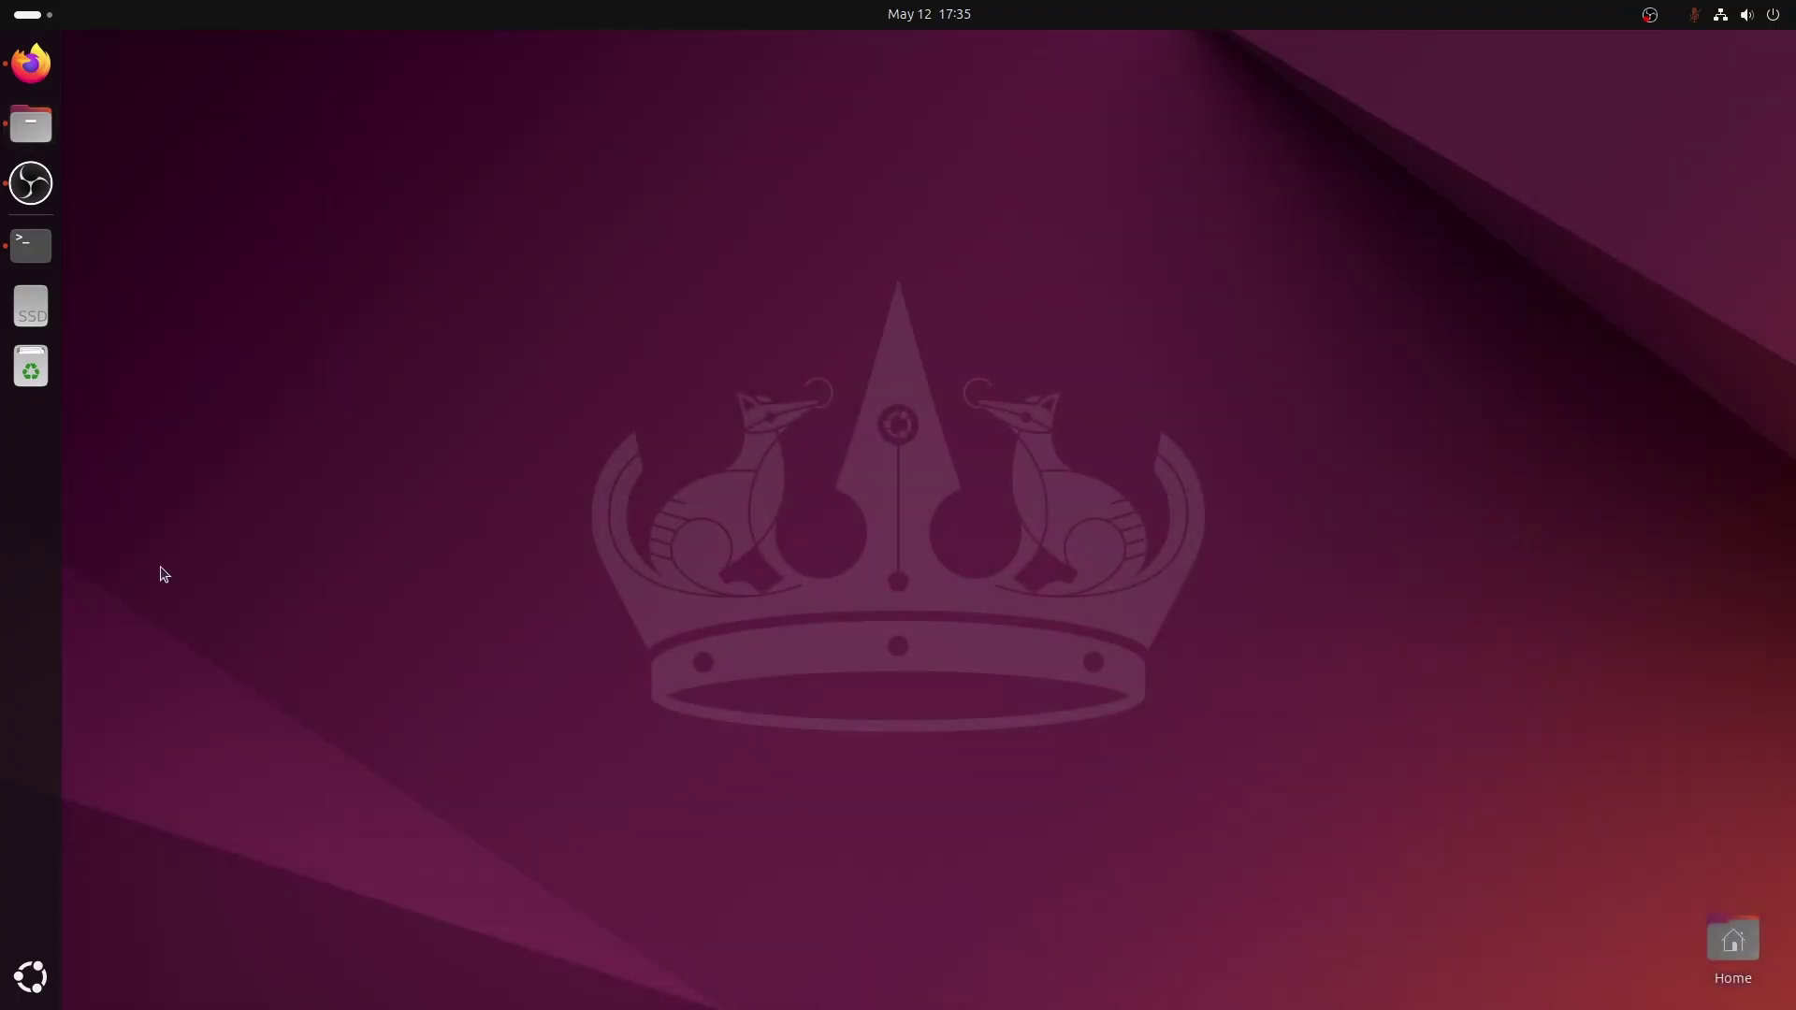
Launch DaVinci Resolve and import output.mov from test_recordings into the Videos bin.
left_click(31, 976)
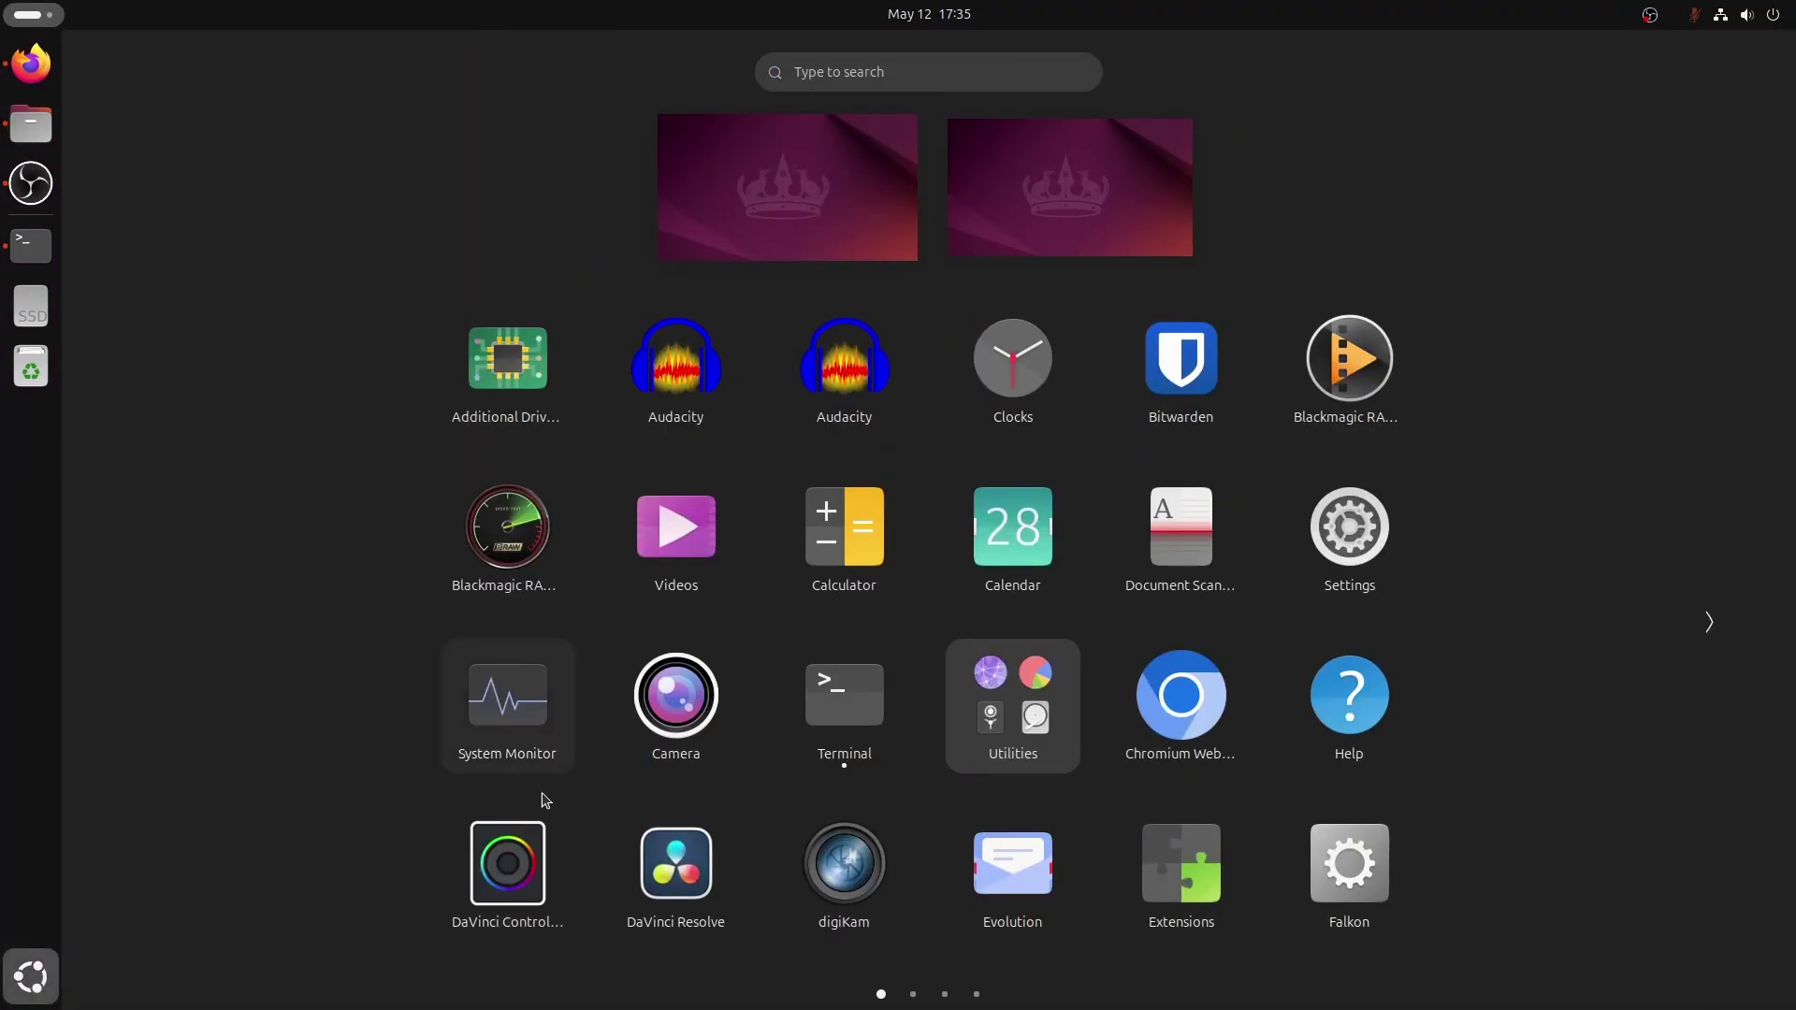
left_click(666, 862)
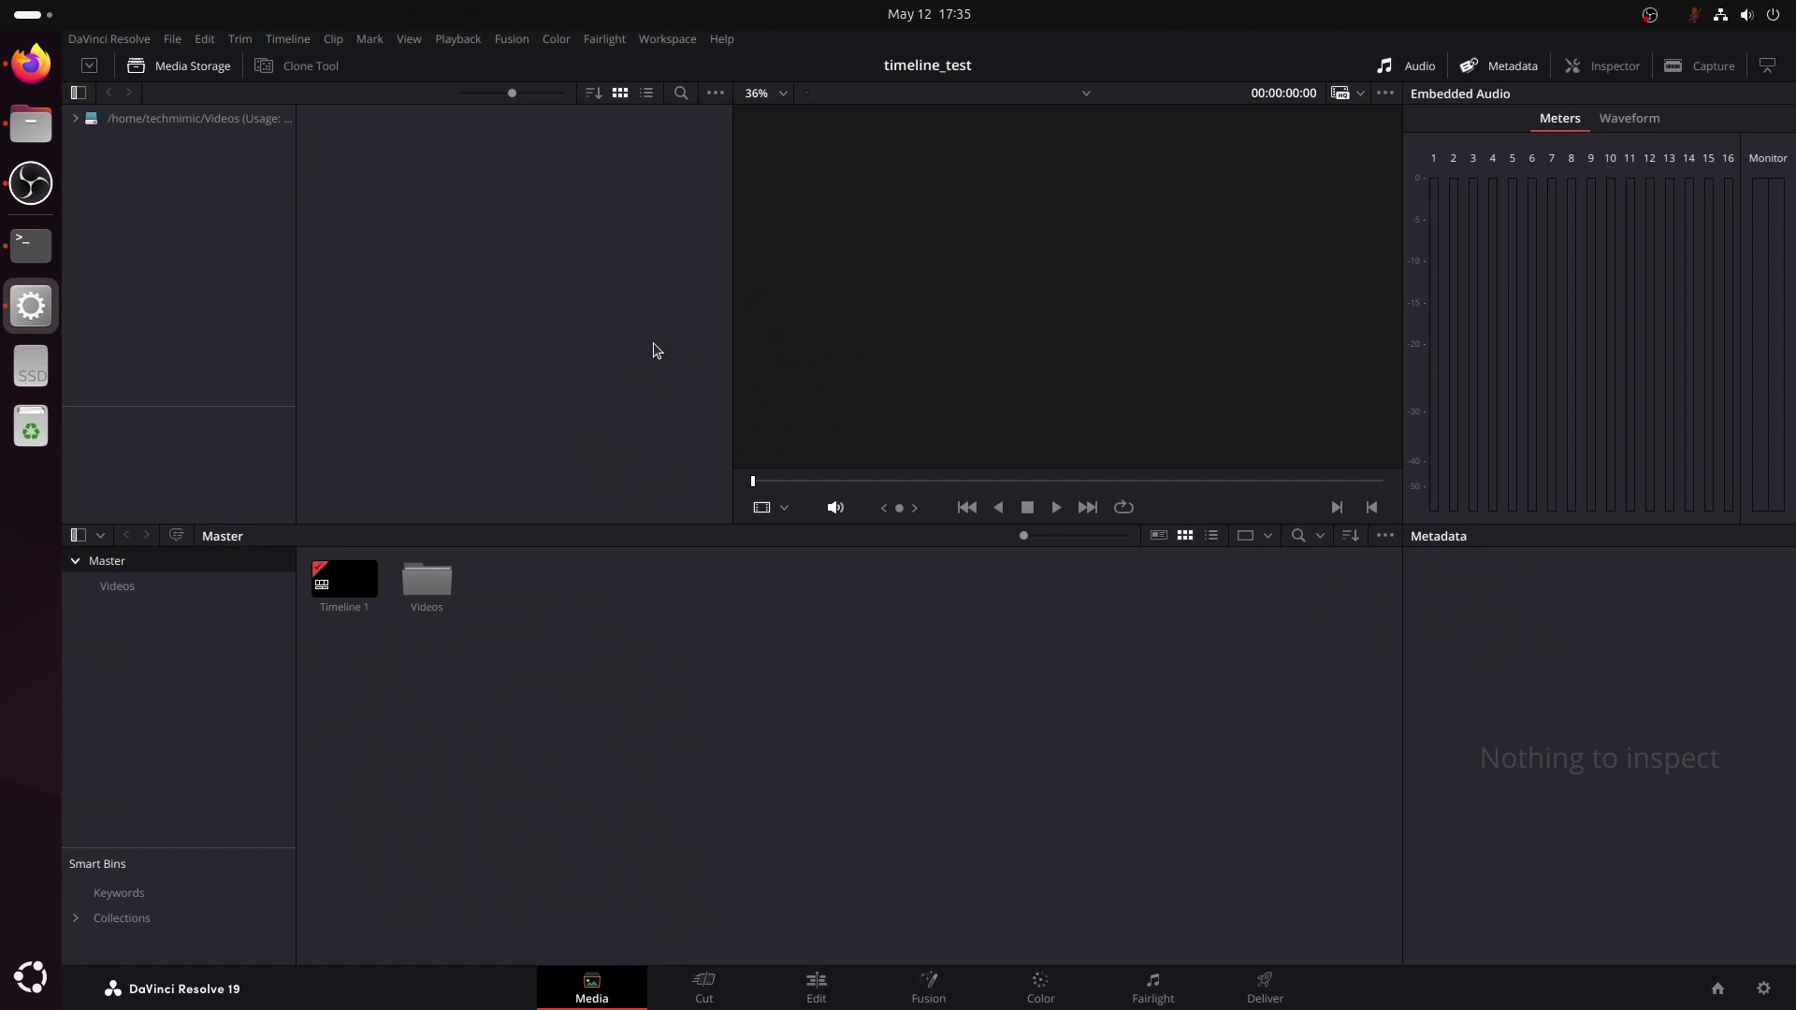
left_click(157, 124)
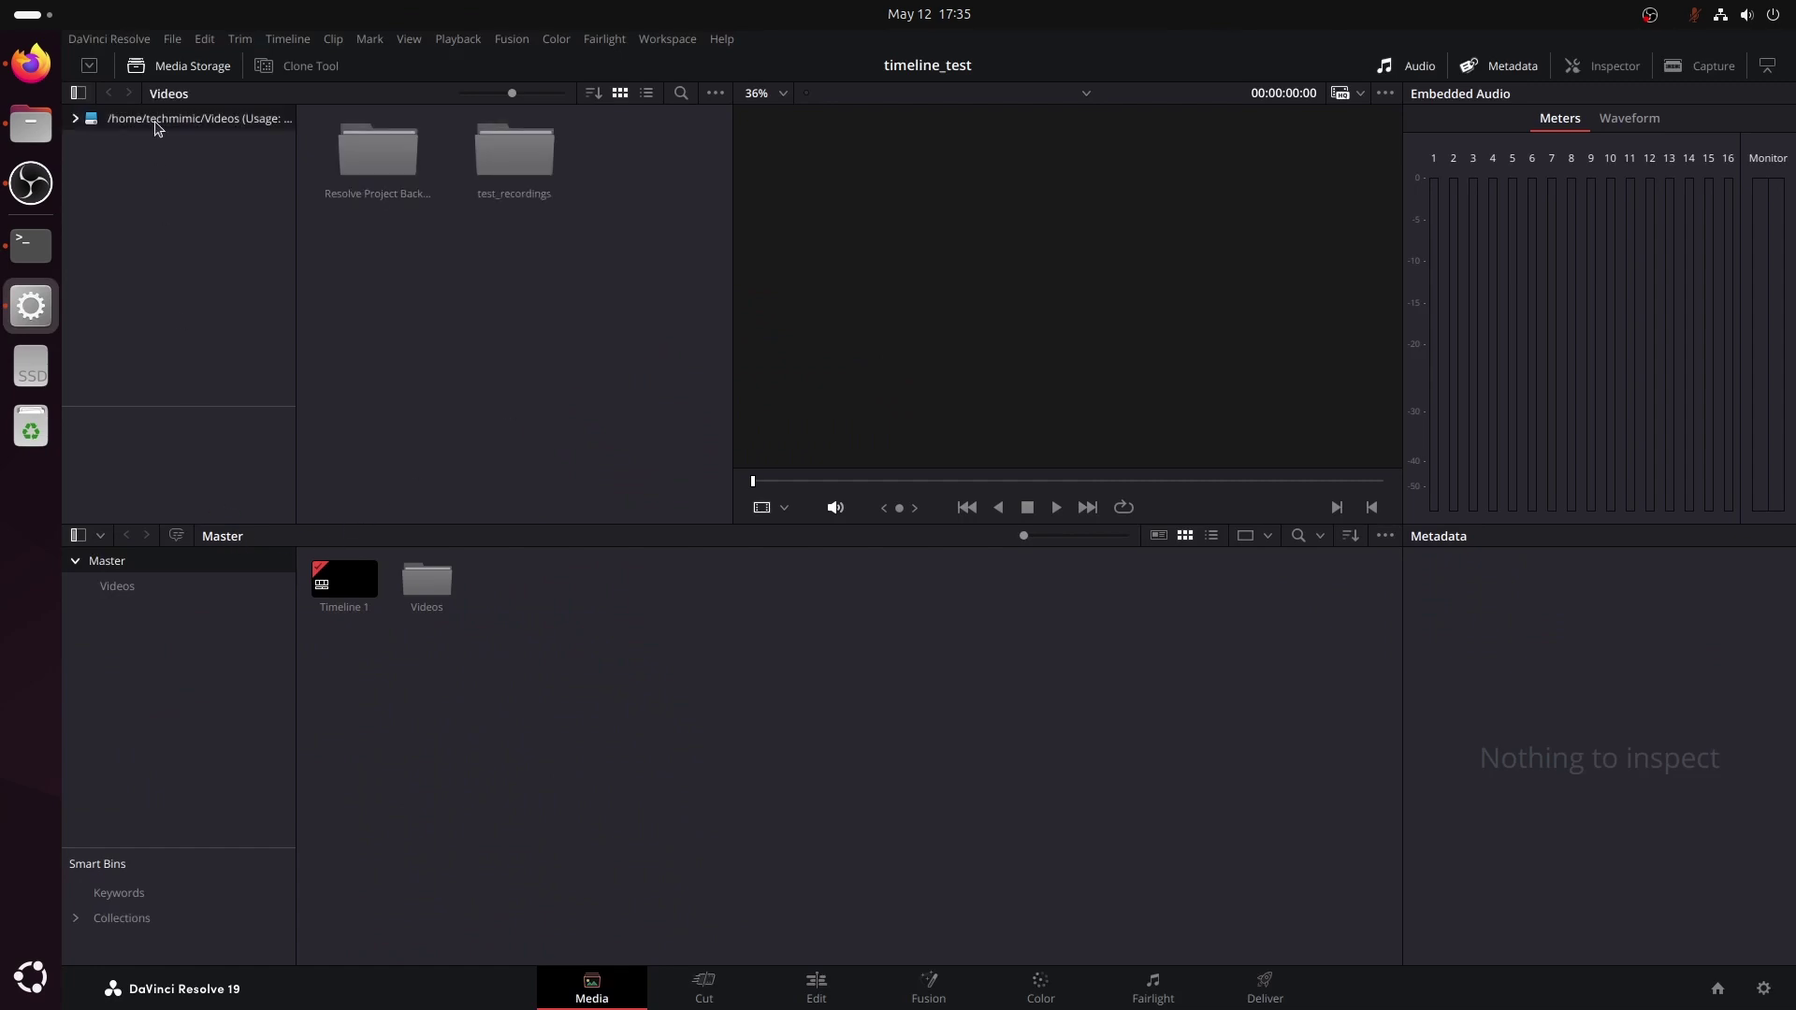
double_click(484, 194)
left_click(379, 154)
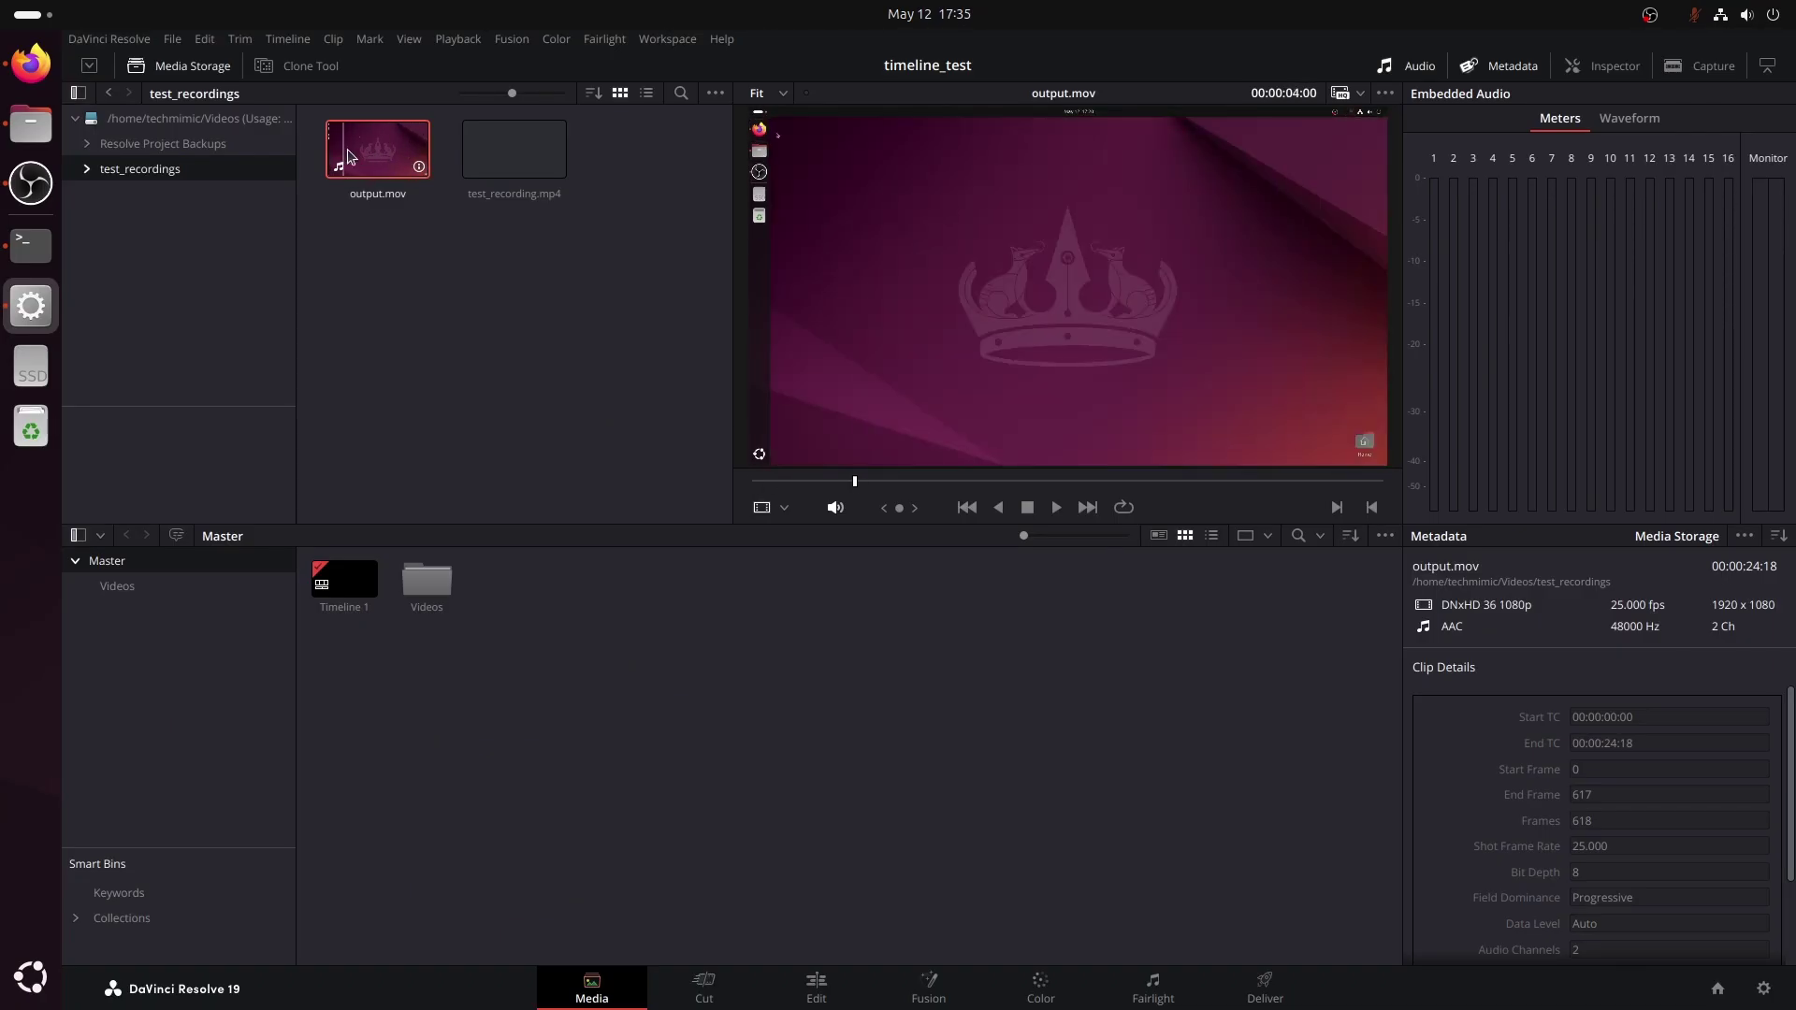
left_click_drag(367, 164, 431, 600)
double_click(429, 572)
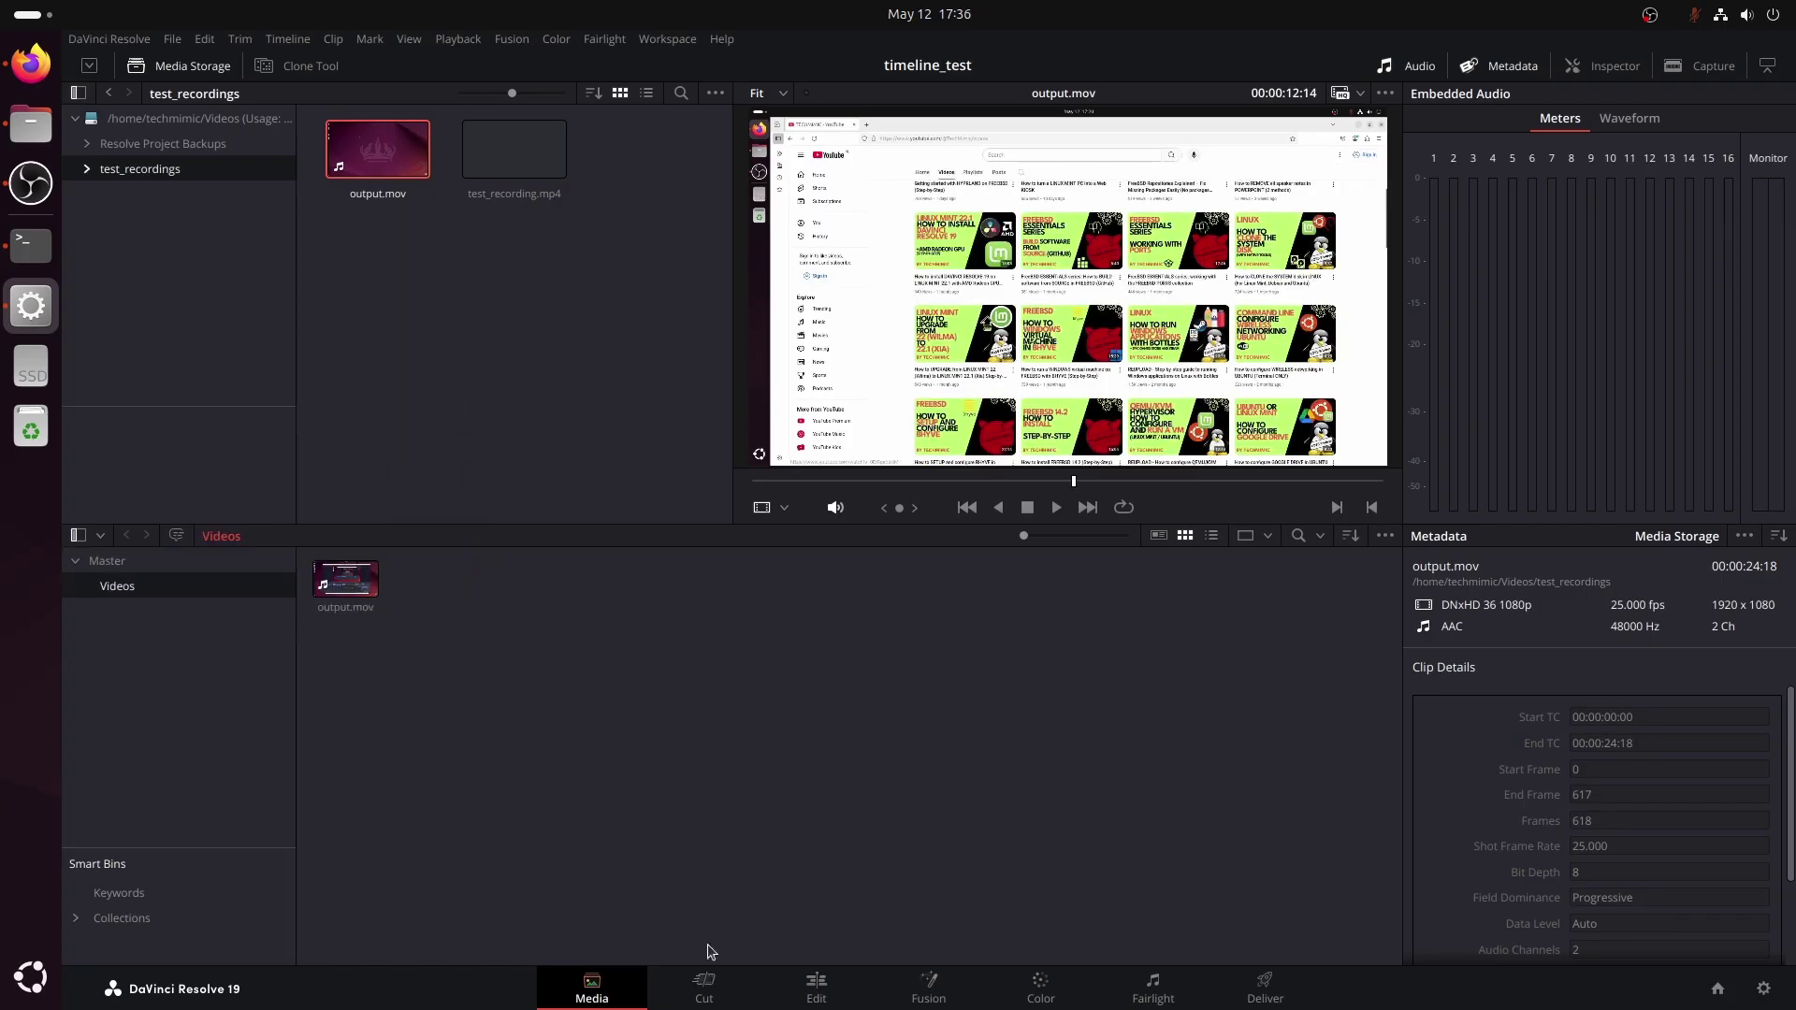
On the Edit page, place output.mov on Timeline 1 and play it from about six seconds.
left_click(815, 982)
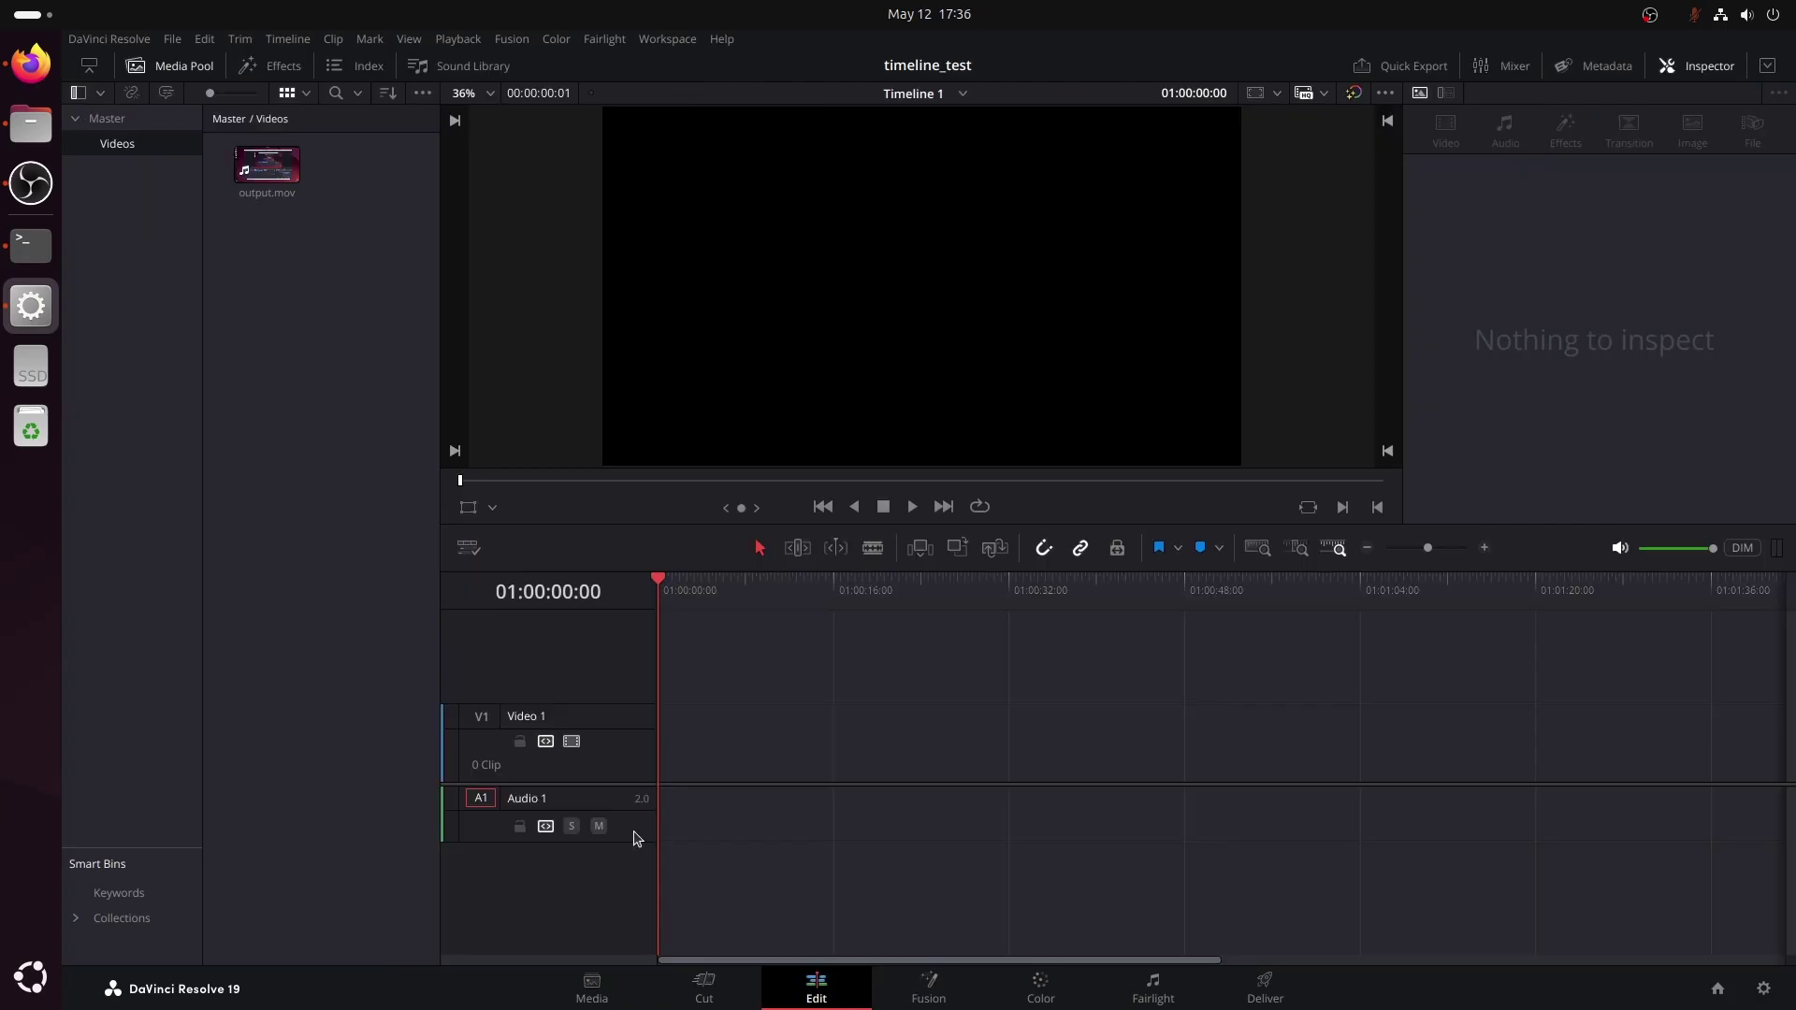
left_click_drag(271, 174, 655, 800)
left_click(725, 591)
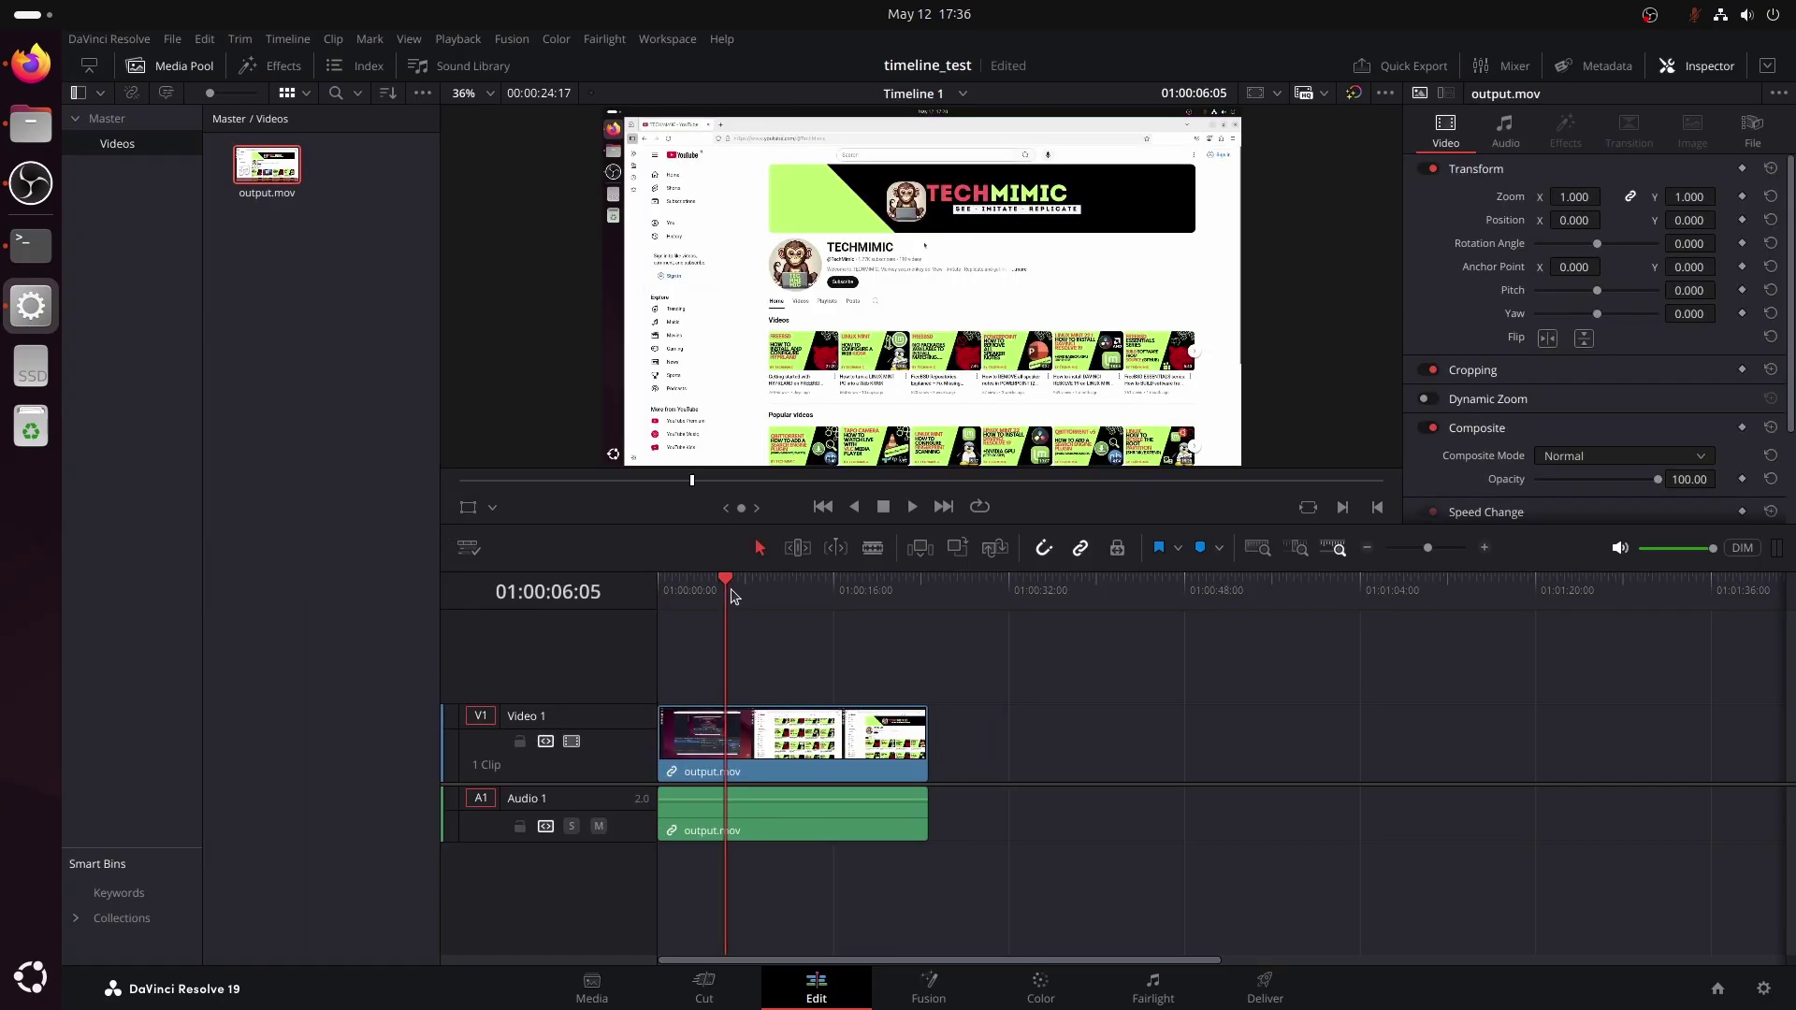
key("space")
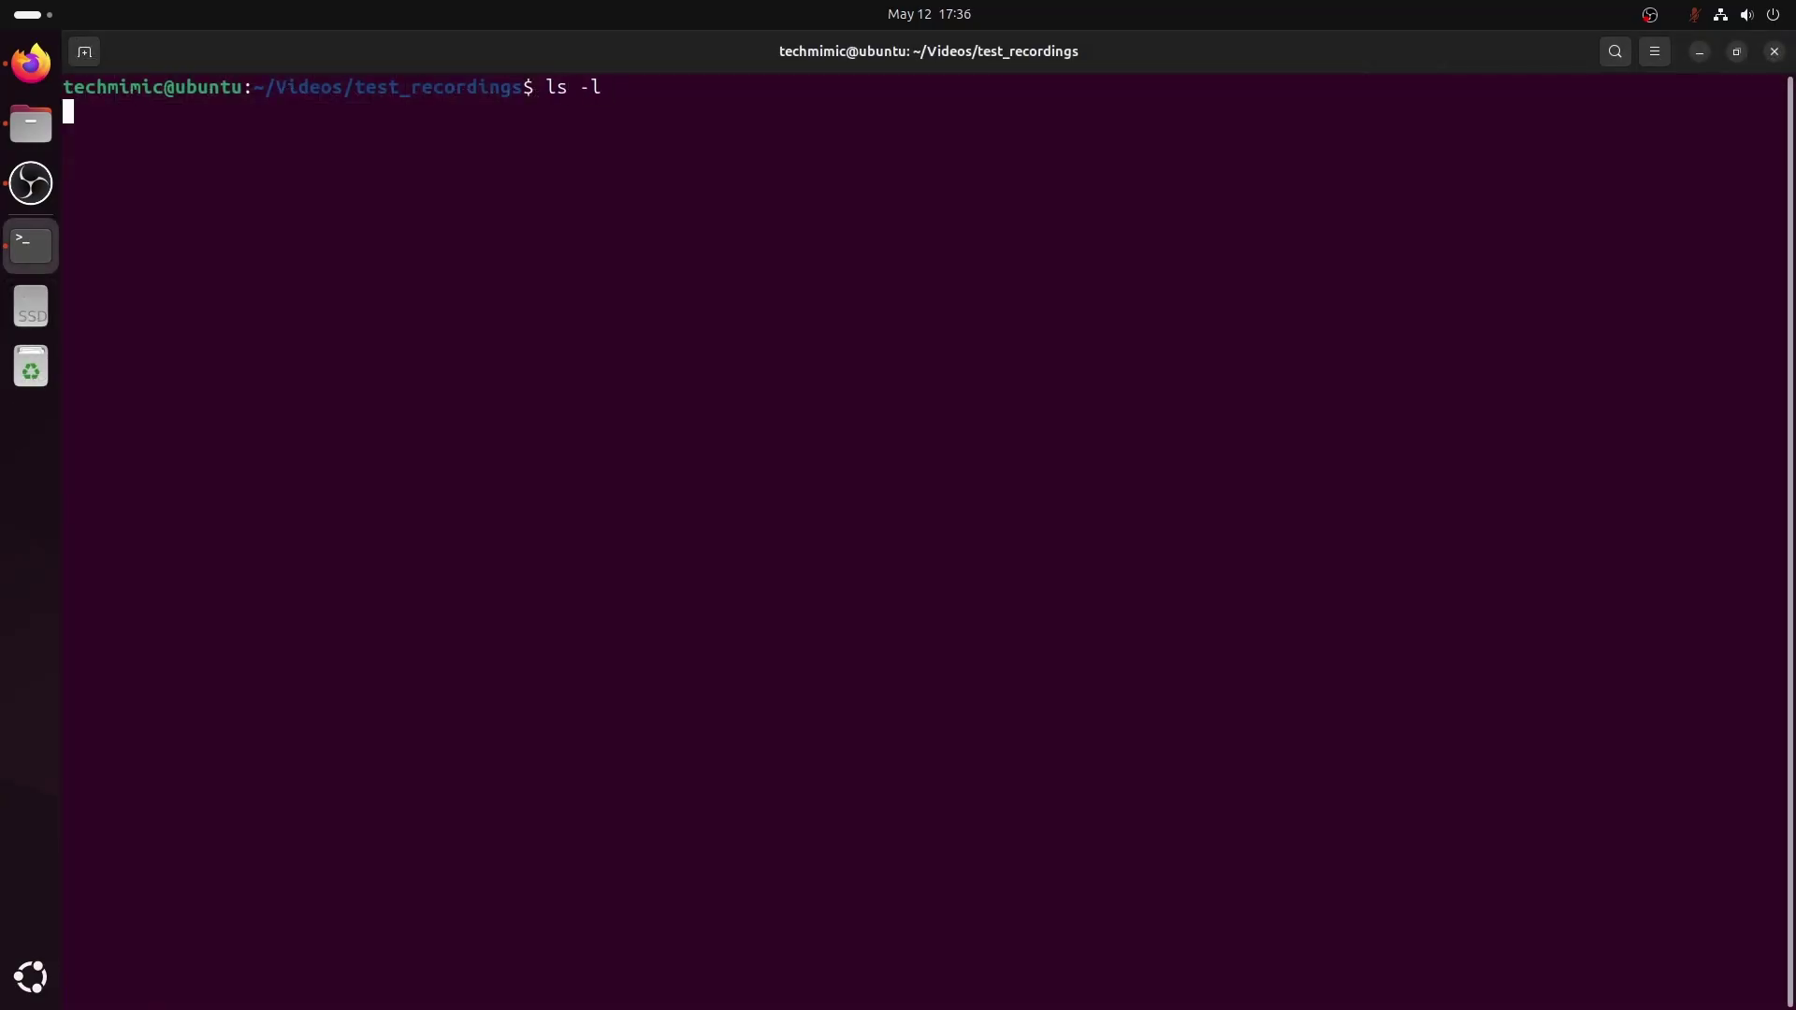
List the test_recordings folder with ls -l and select the test_recording.mkv file name.
type("ls -l")
key("Return")
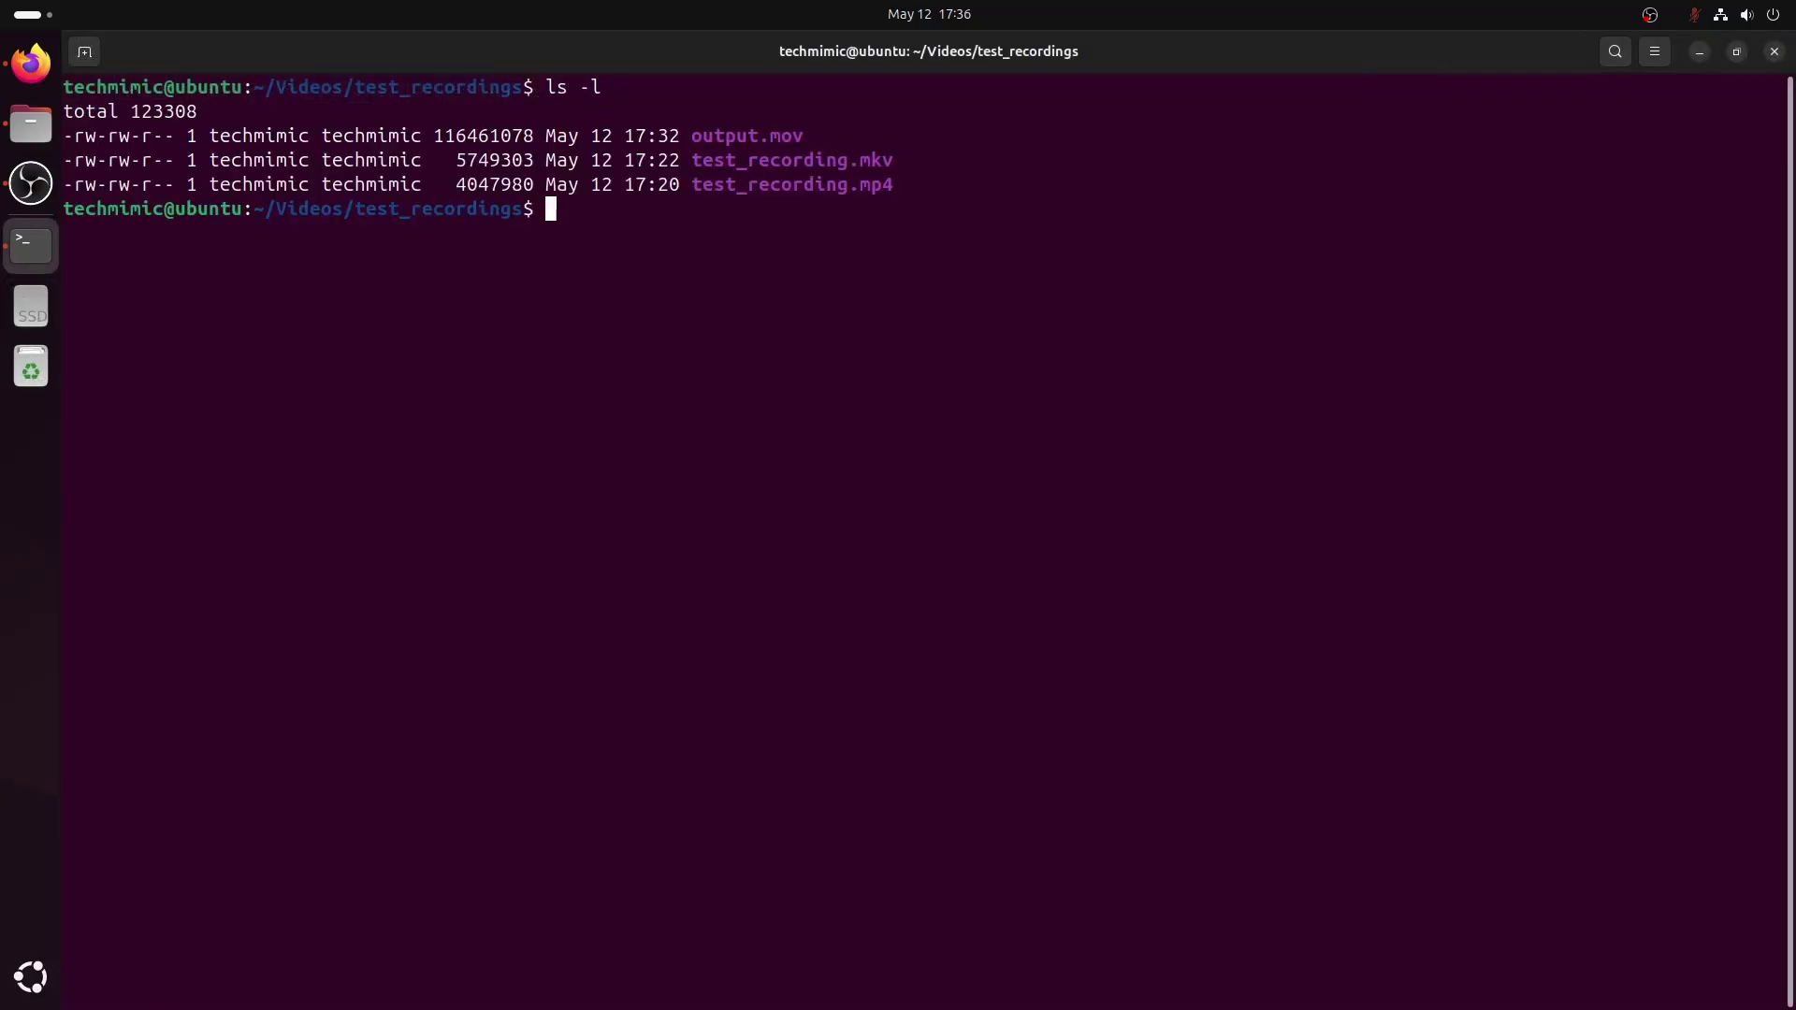
double_click(764, 164)
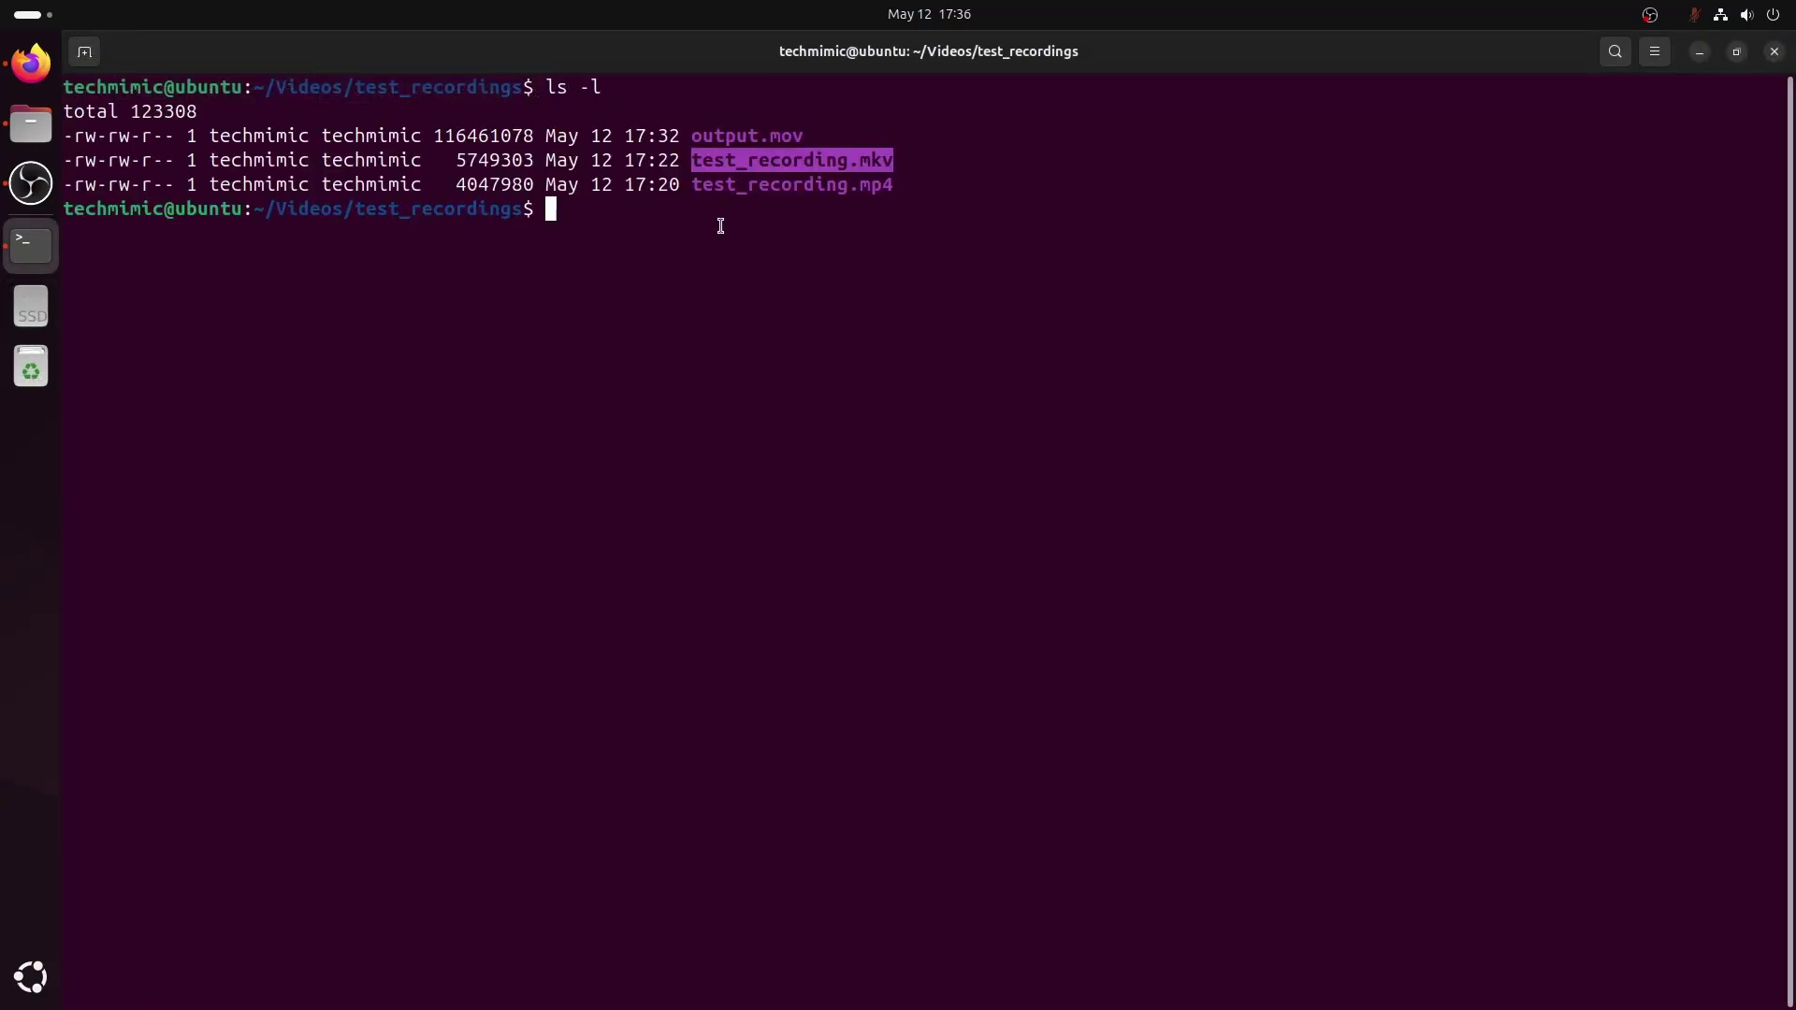
Edit the previous ffmpeg command to convert test_recording.mkv into output2.mov, then view test_recordings in Files.
key("ctrl+l")
type("ffmpeg -i test_recording.mp4 -vcodec dnxhd -b:v 36M -pix_fmt yuv422p output.mov")
key("Left")
key("Left")
key("Left")
key("Left")
type("2")
key("Left")
key("Left")
key("Left")
key("Left")
key("Left")
key("Left")
key("Left")
key("Left")
key("Left")
key("Left")
key("Left")
key("Left")
key("Left")
key("Left")
key("Left")
key("Left")
key("Left")
key("Left")
key("Left")
key("Left")
key("Left")
key("Left")
key("Left")
key("Left")
key("Left")
key("Left")
key("Delete")
key("Delete")
key("Delete")
type("mkv")
key("Return")
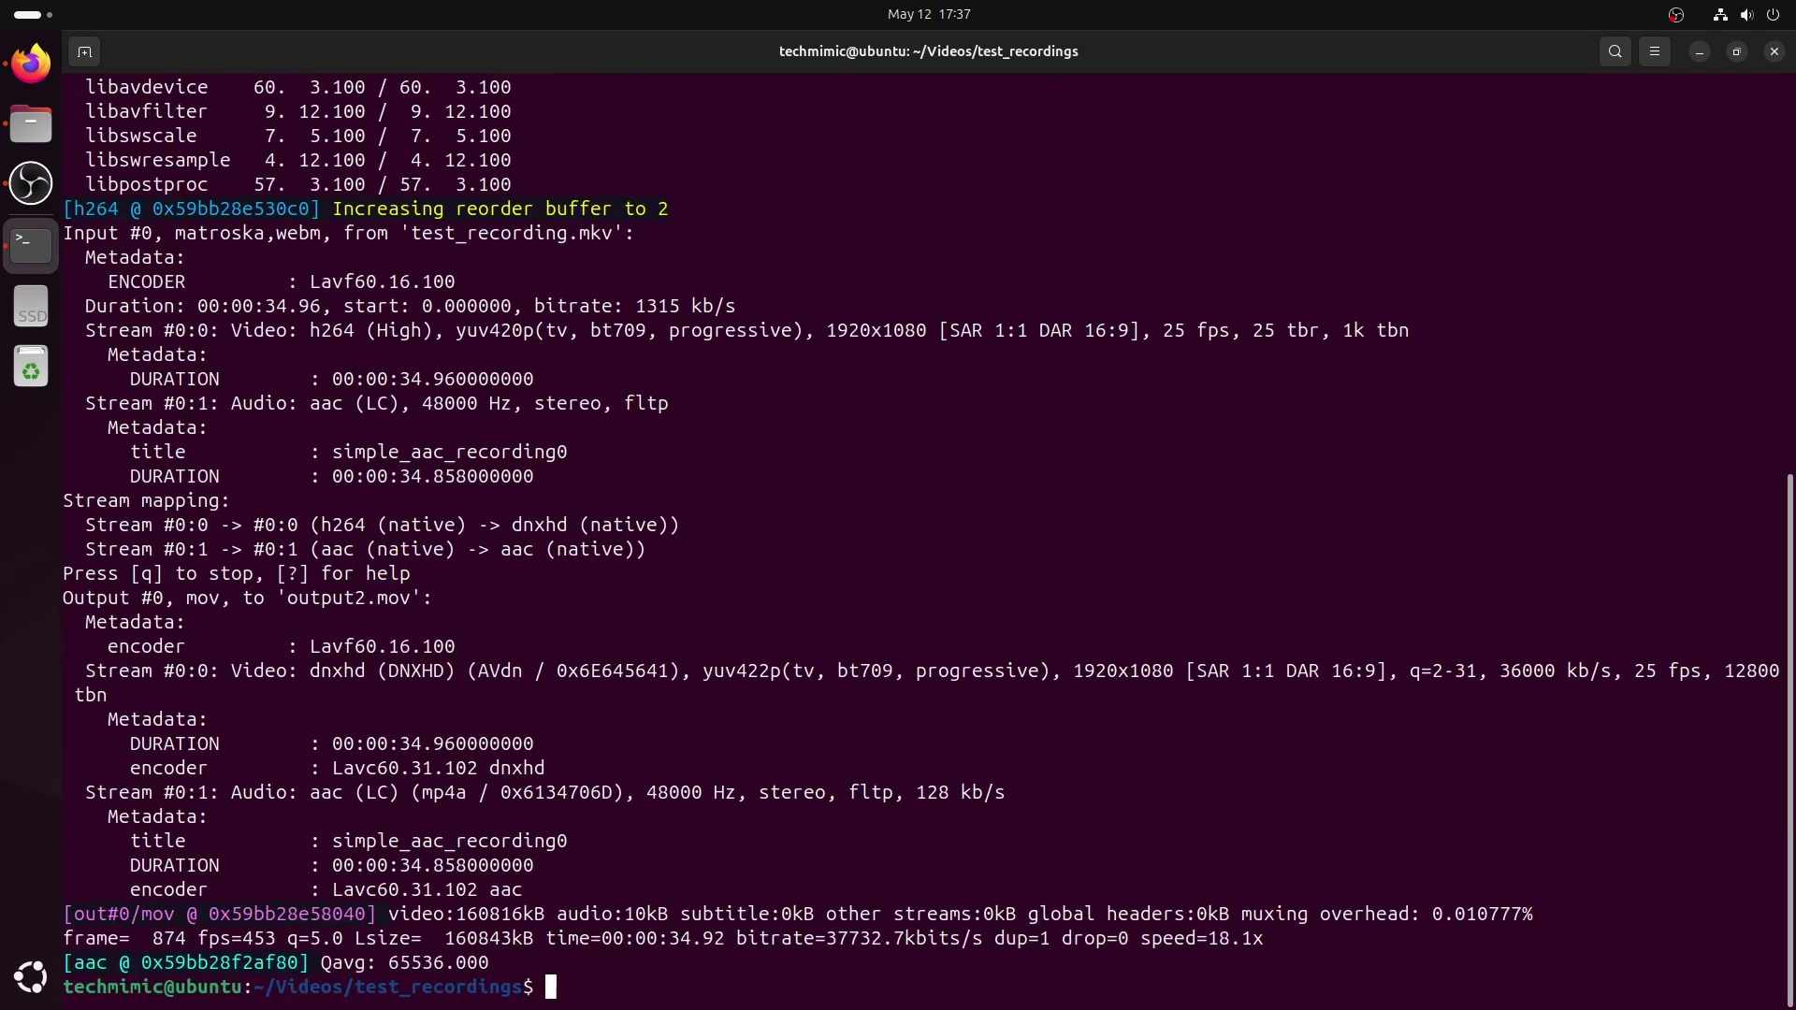
key("super+d")
left_click(42, 131)
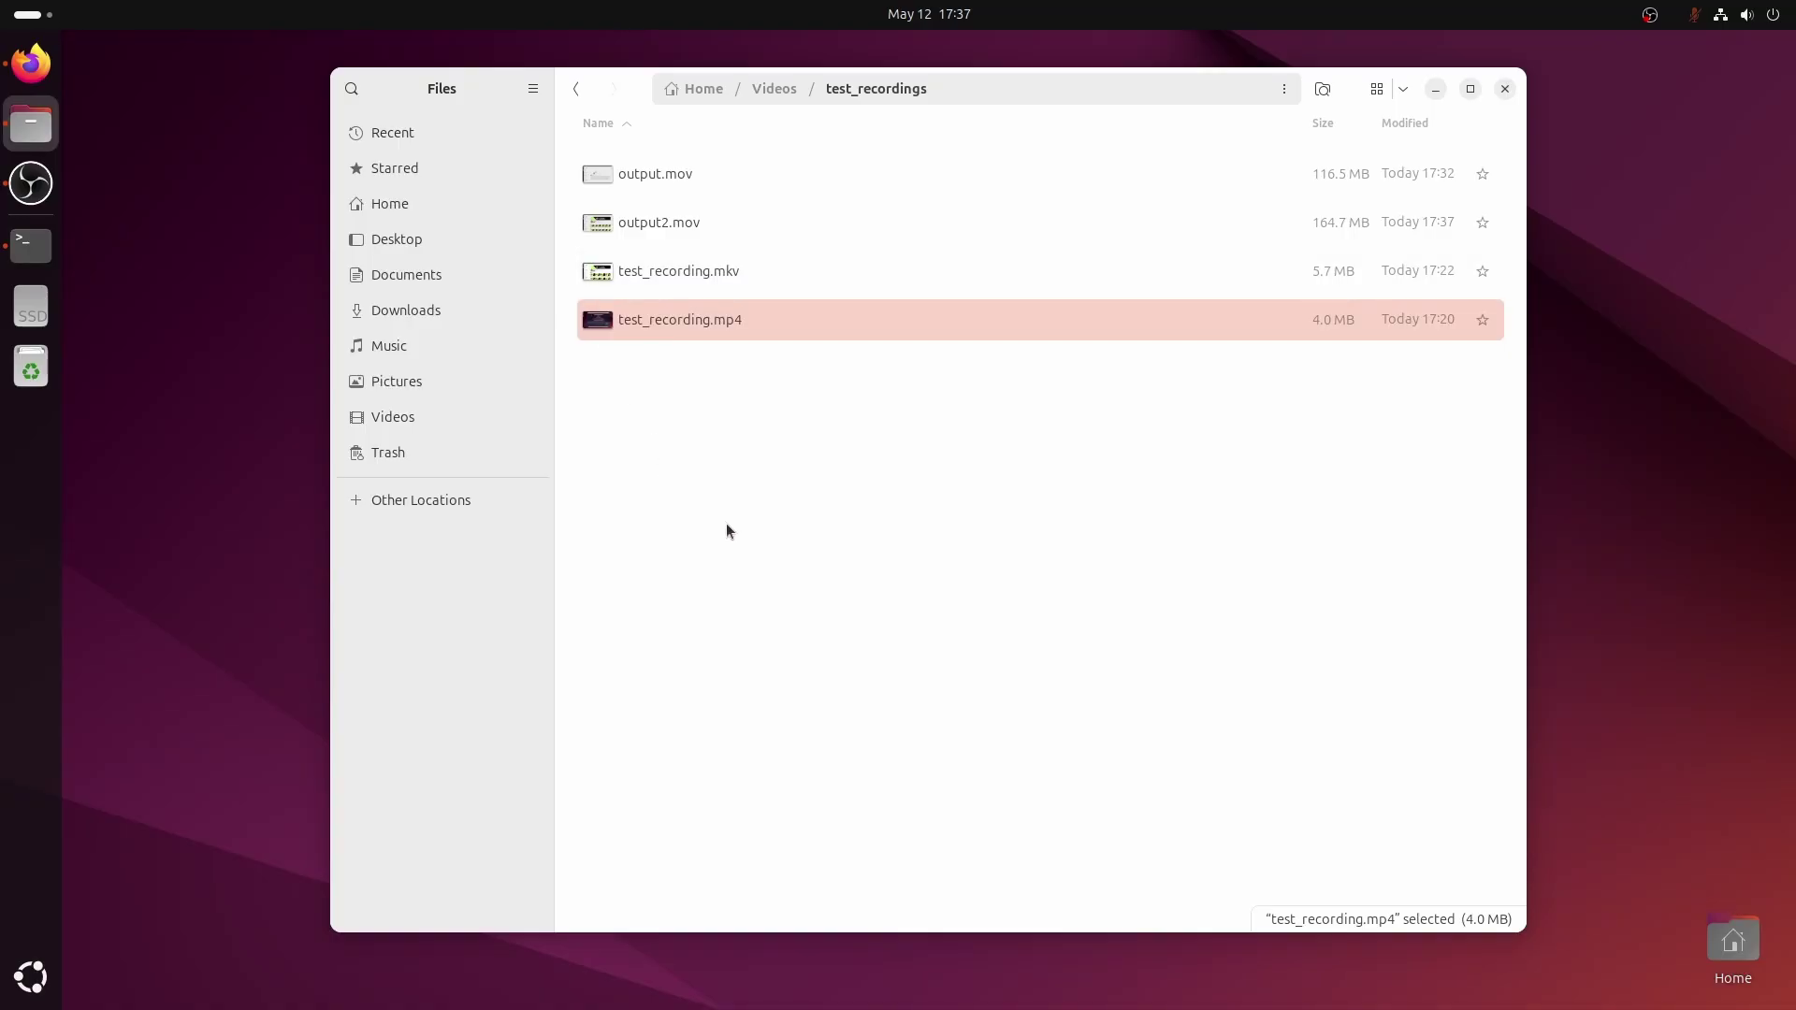
Check output2.mov's Audio and Video Properties, confirming DNxHD video codec.
left_click(727, 529)
left_click(698, 225)
right_click(856, 232)
left_click(917, 586)
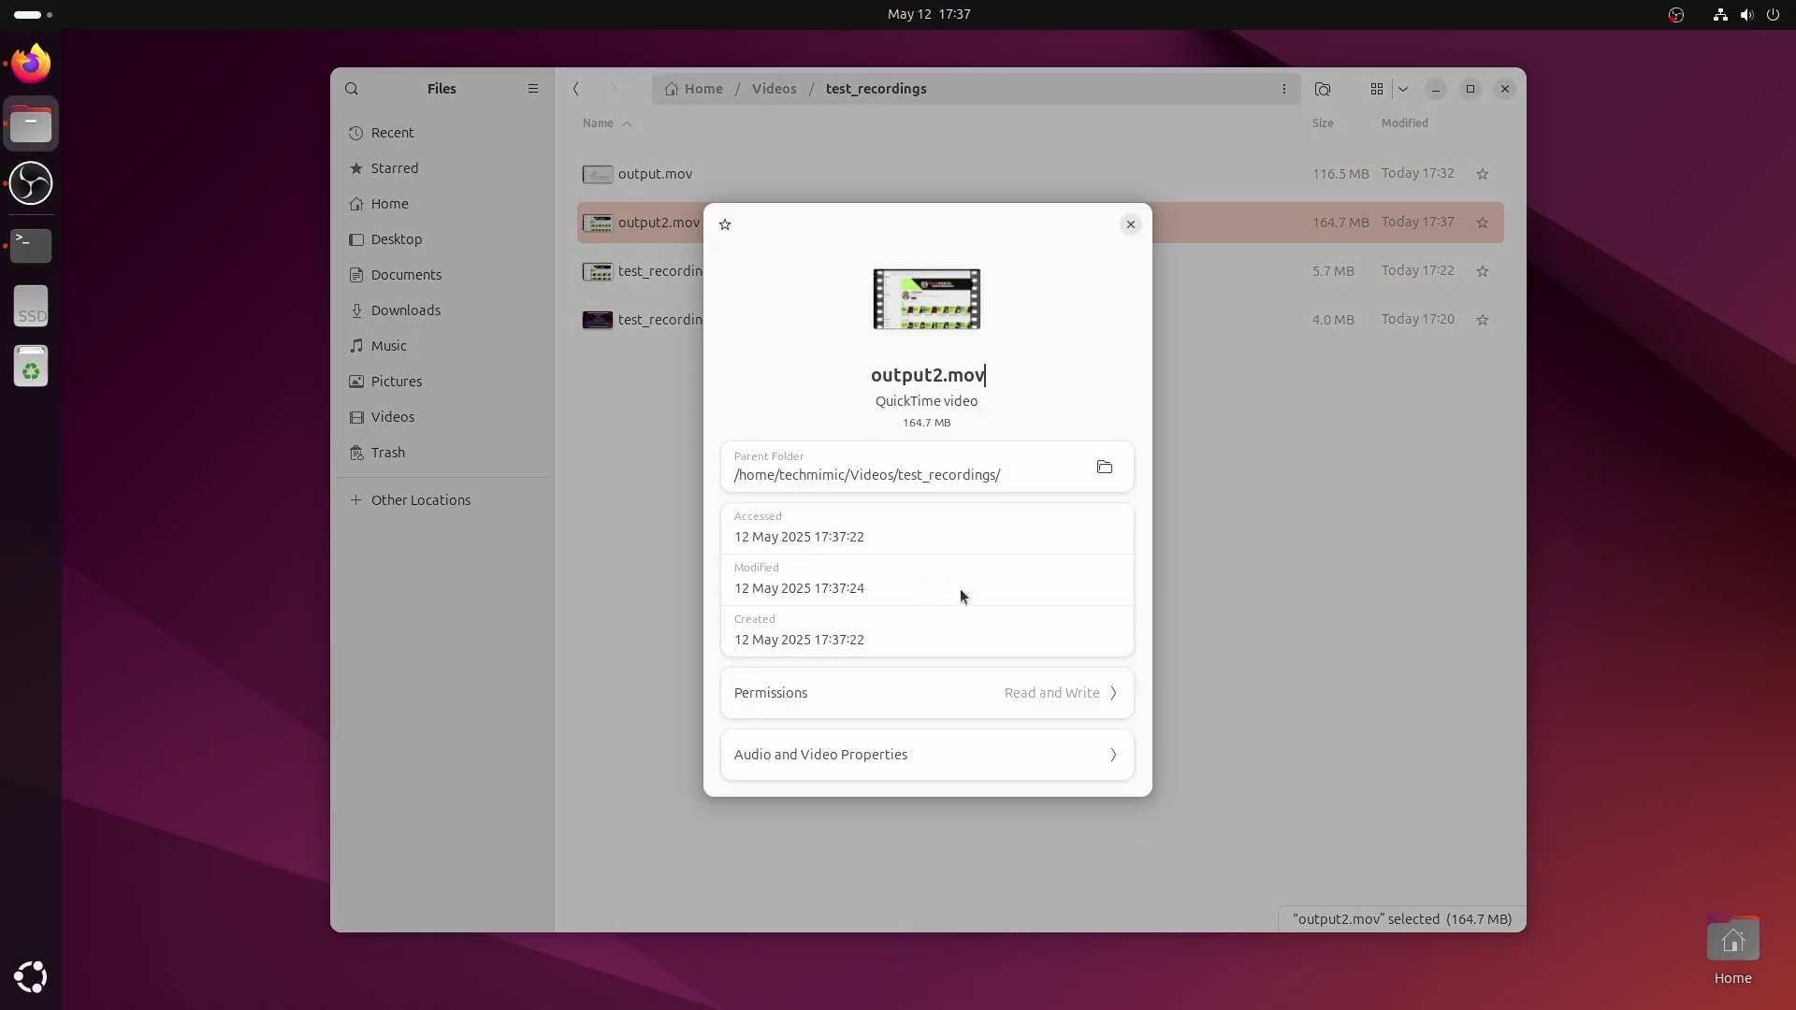
left_click(947, 744)
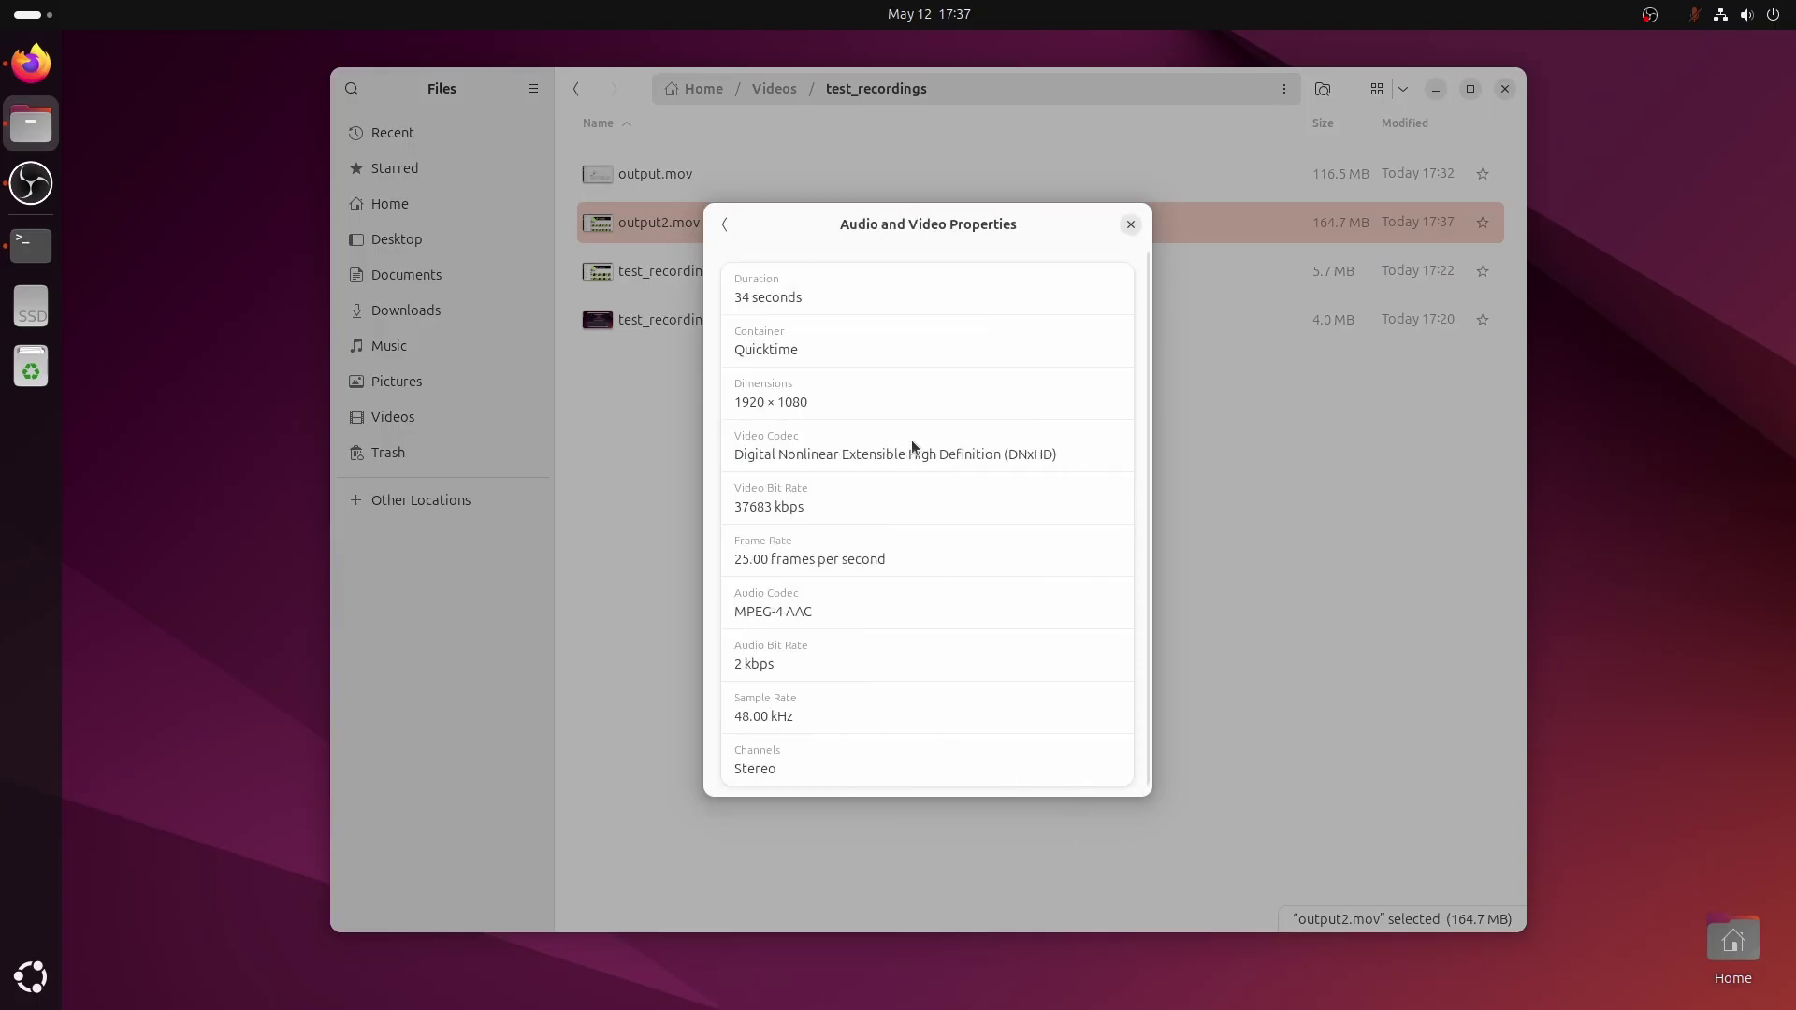
left_click_drag(734, 456, 1058, 456)
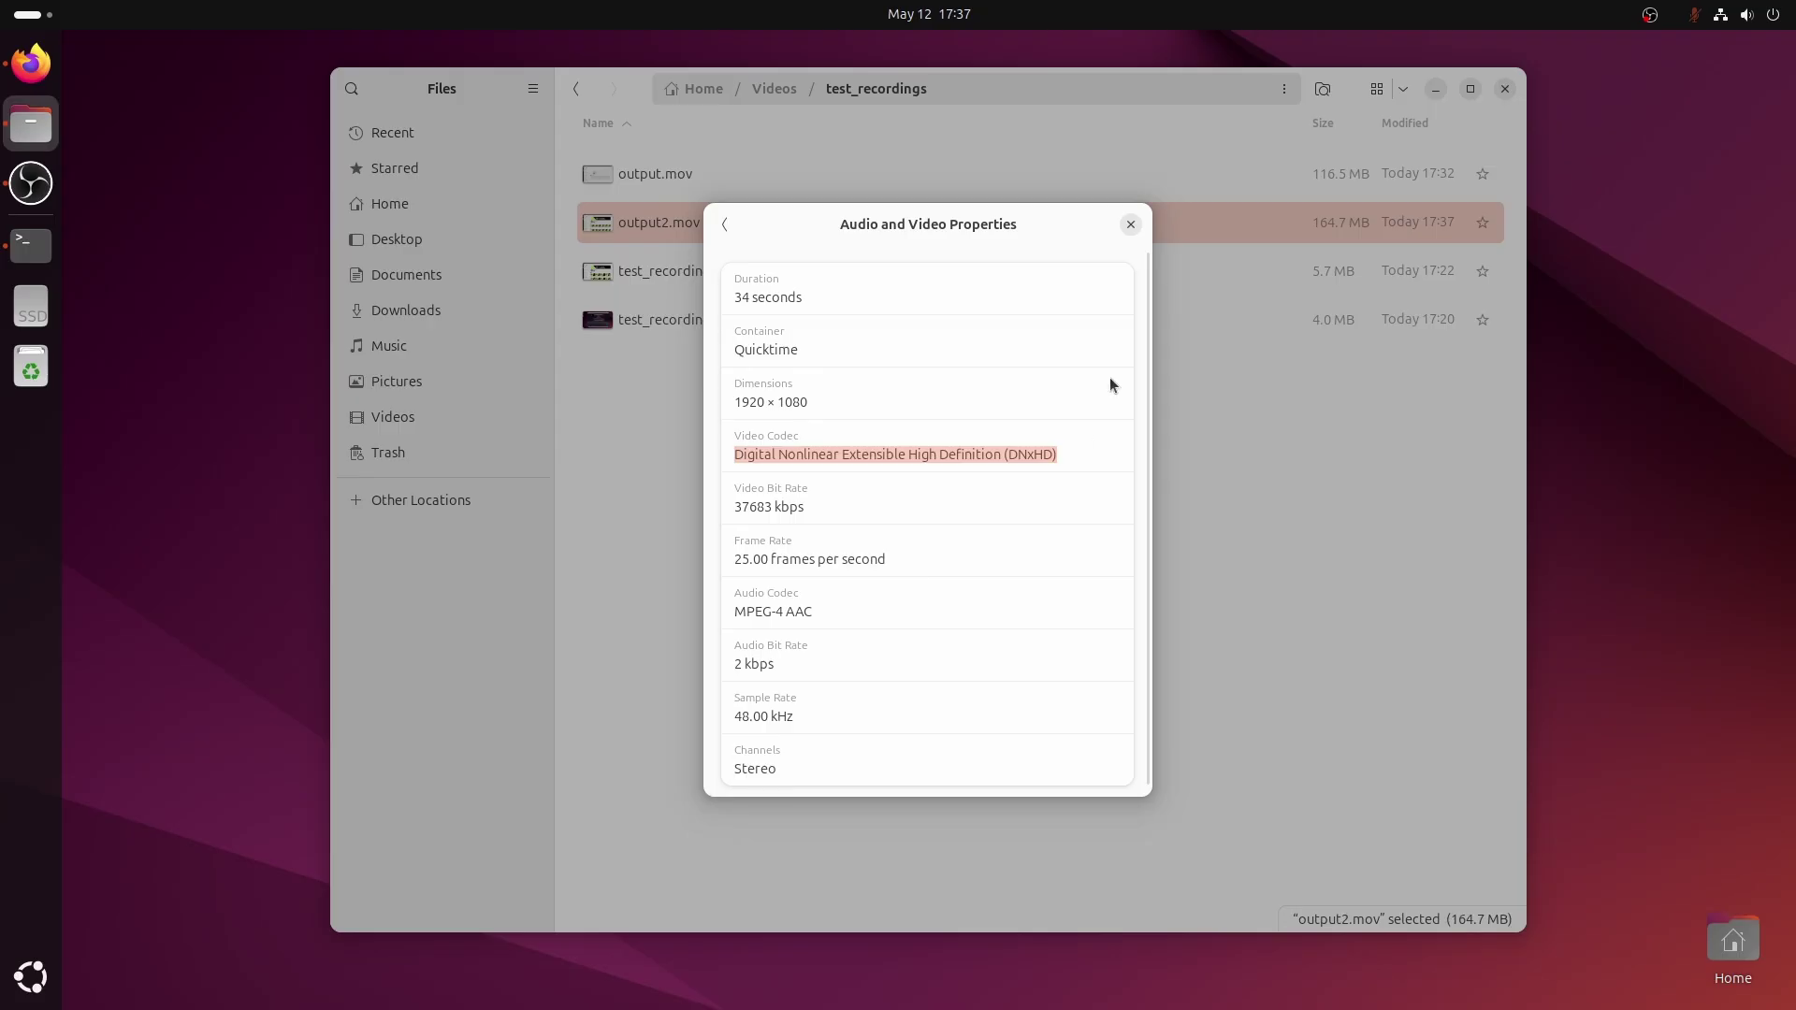
left_click(1129, 224)
Check output.mov's Audio and Video Properties, confirming DNxHD video codec, then show all applications.
right_click(665, 176)
left_click(756, 524)
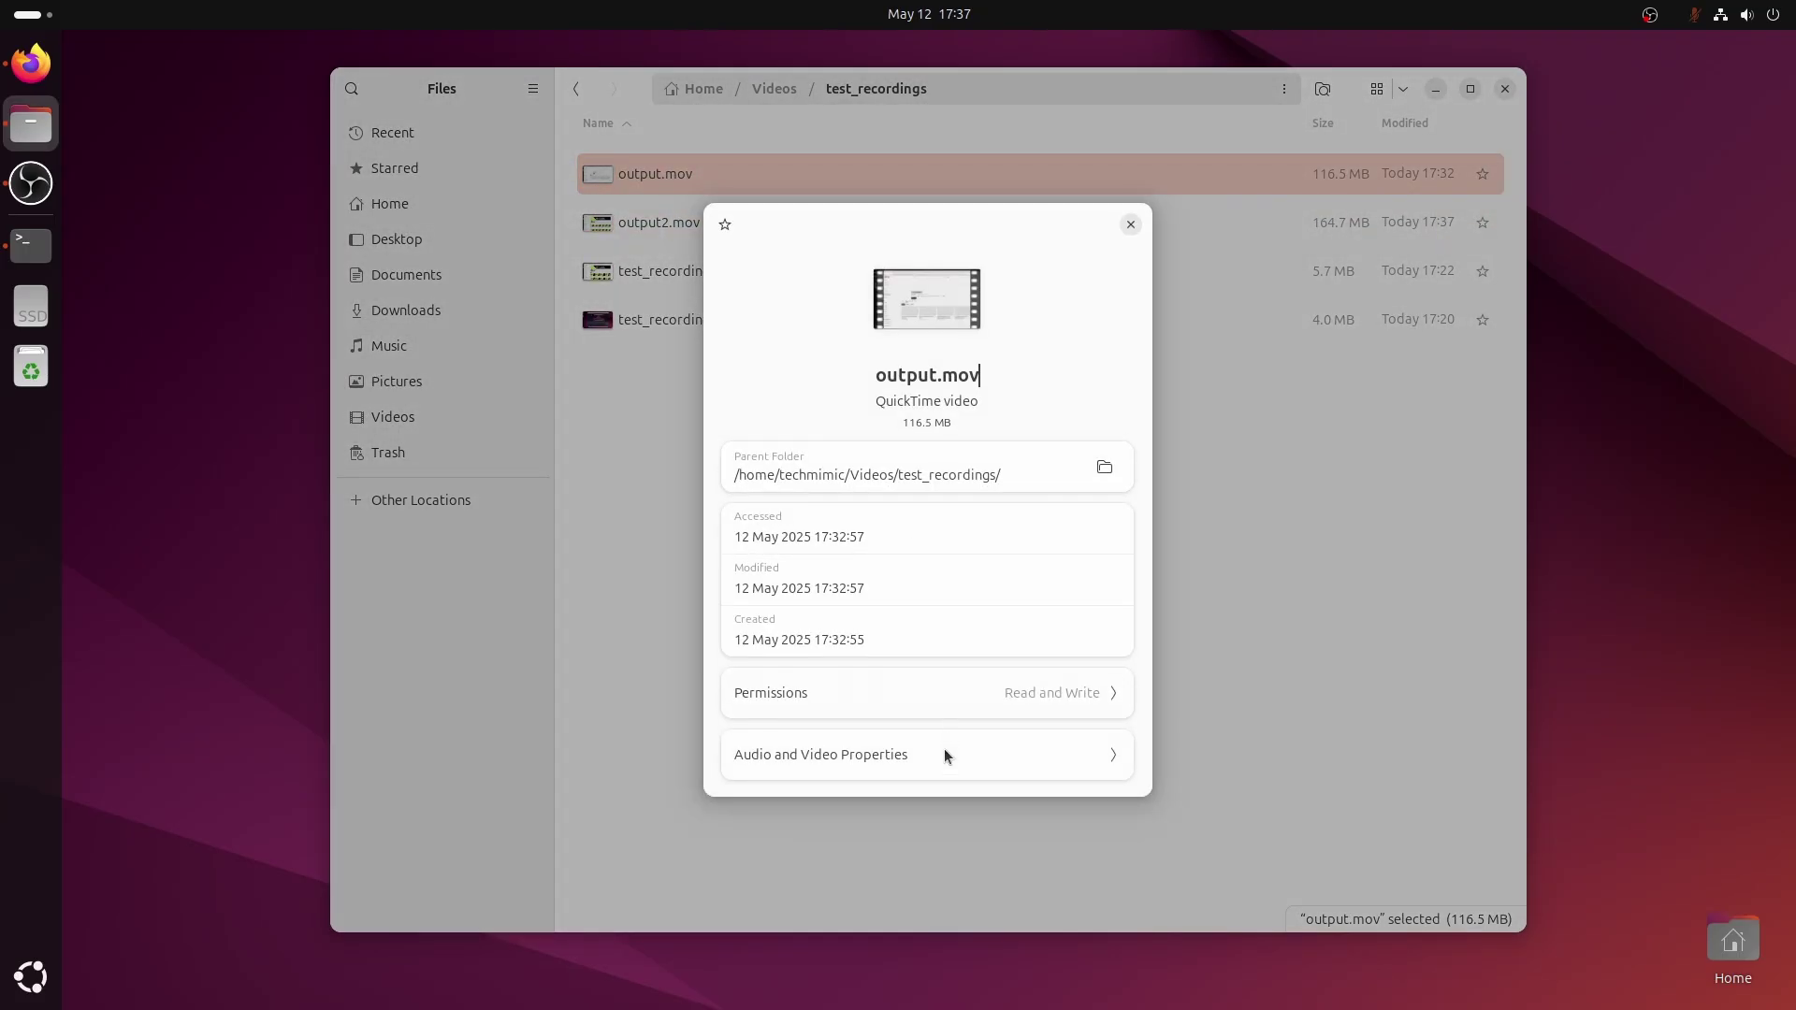
left_click(942, 757)
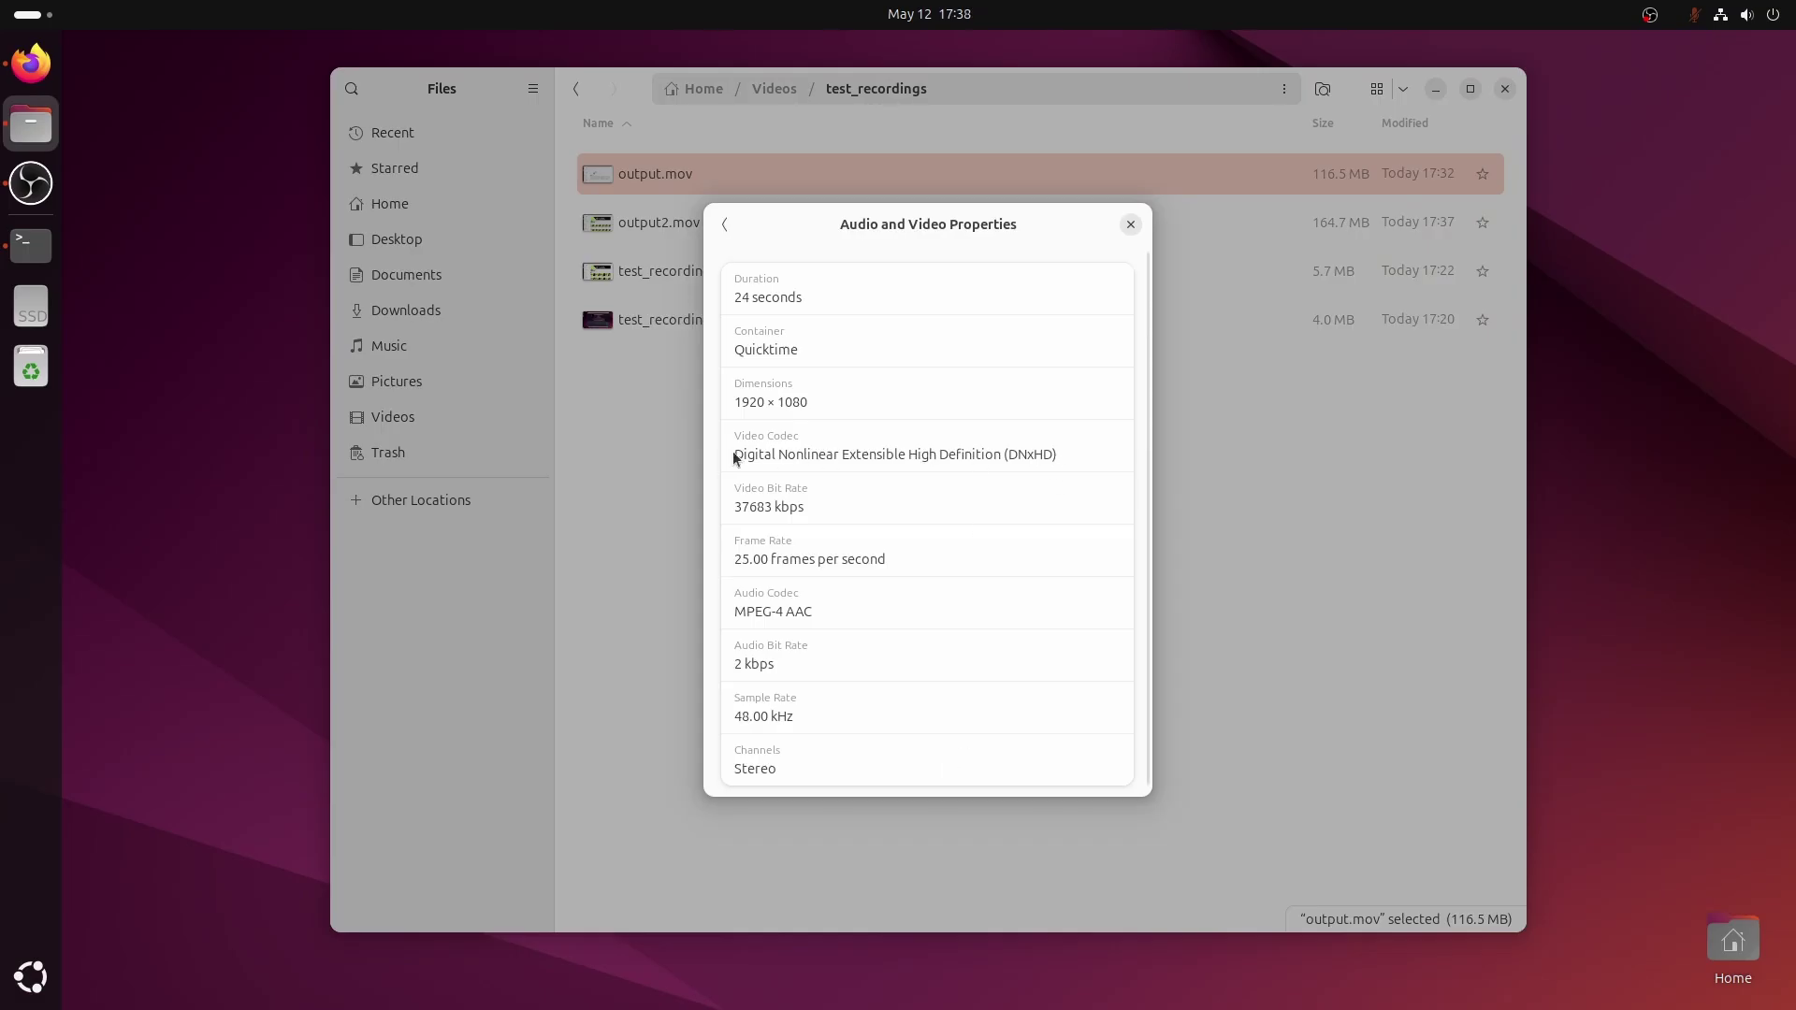
left_click_drag(734, 455, 1055, 454)
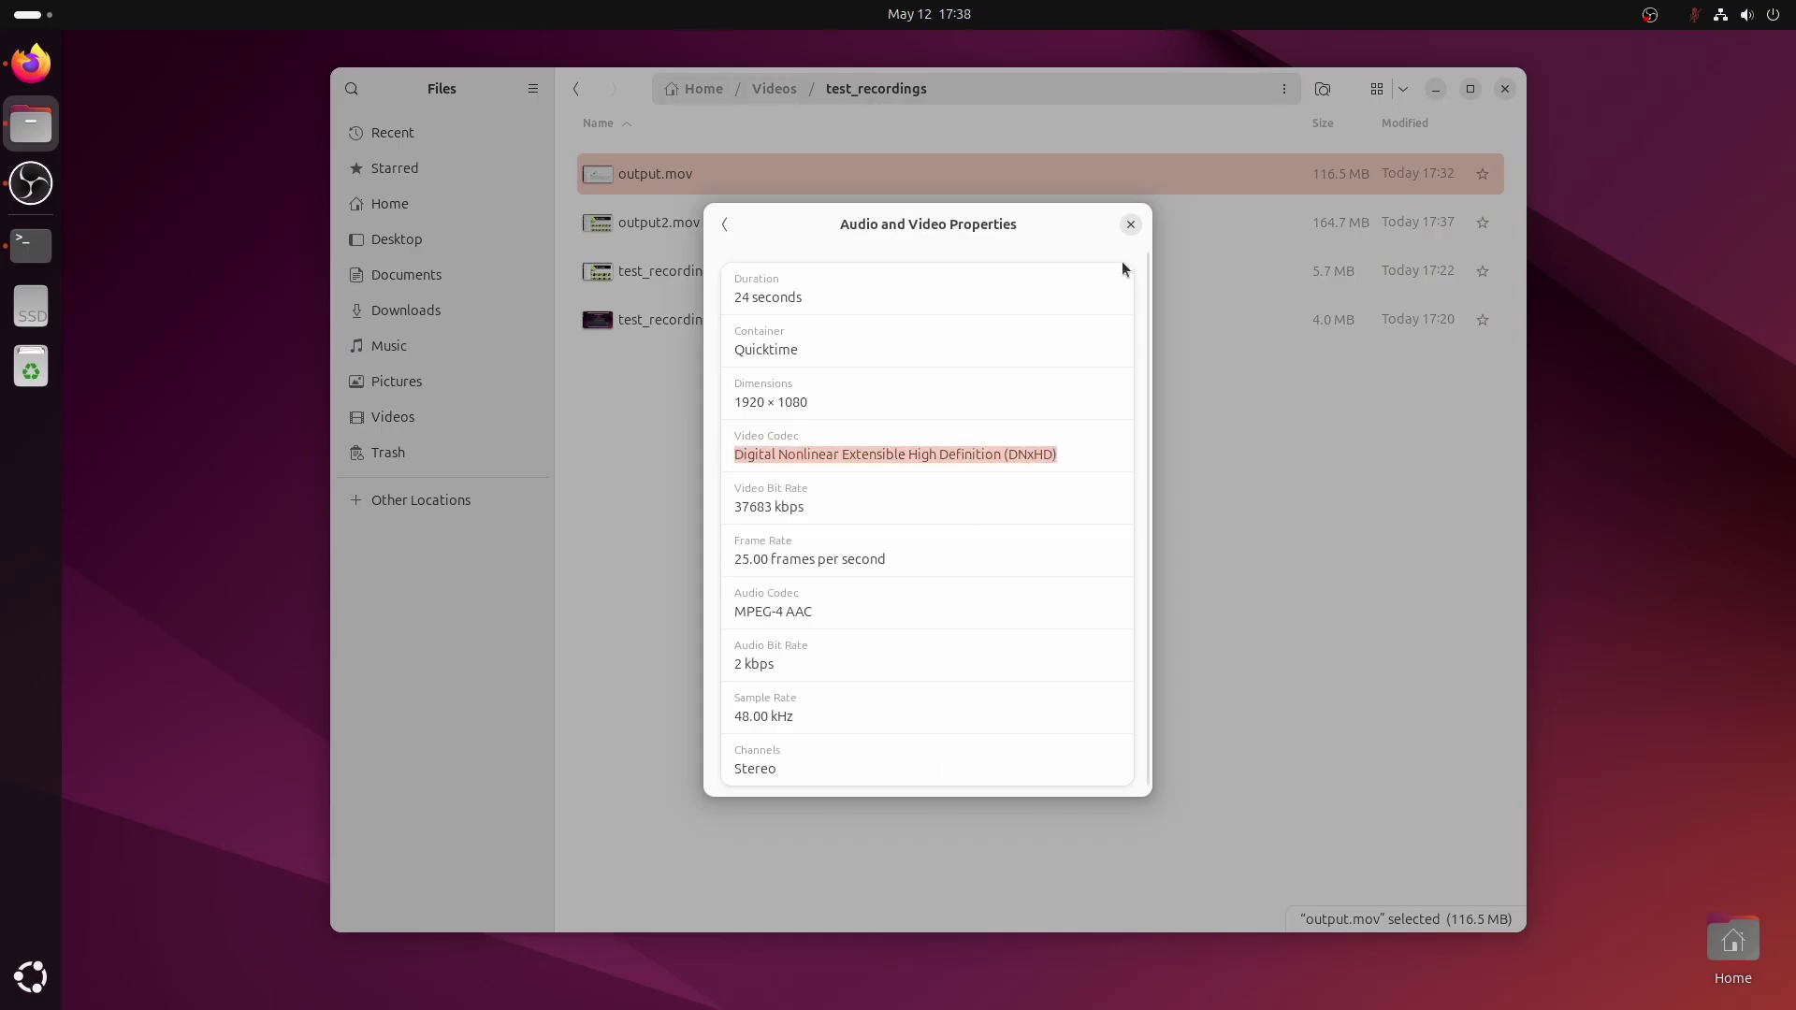
left_click(1130, 224)
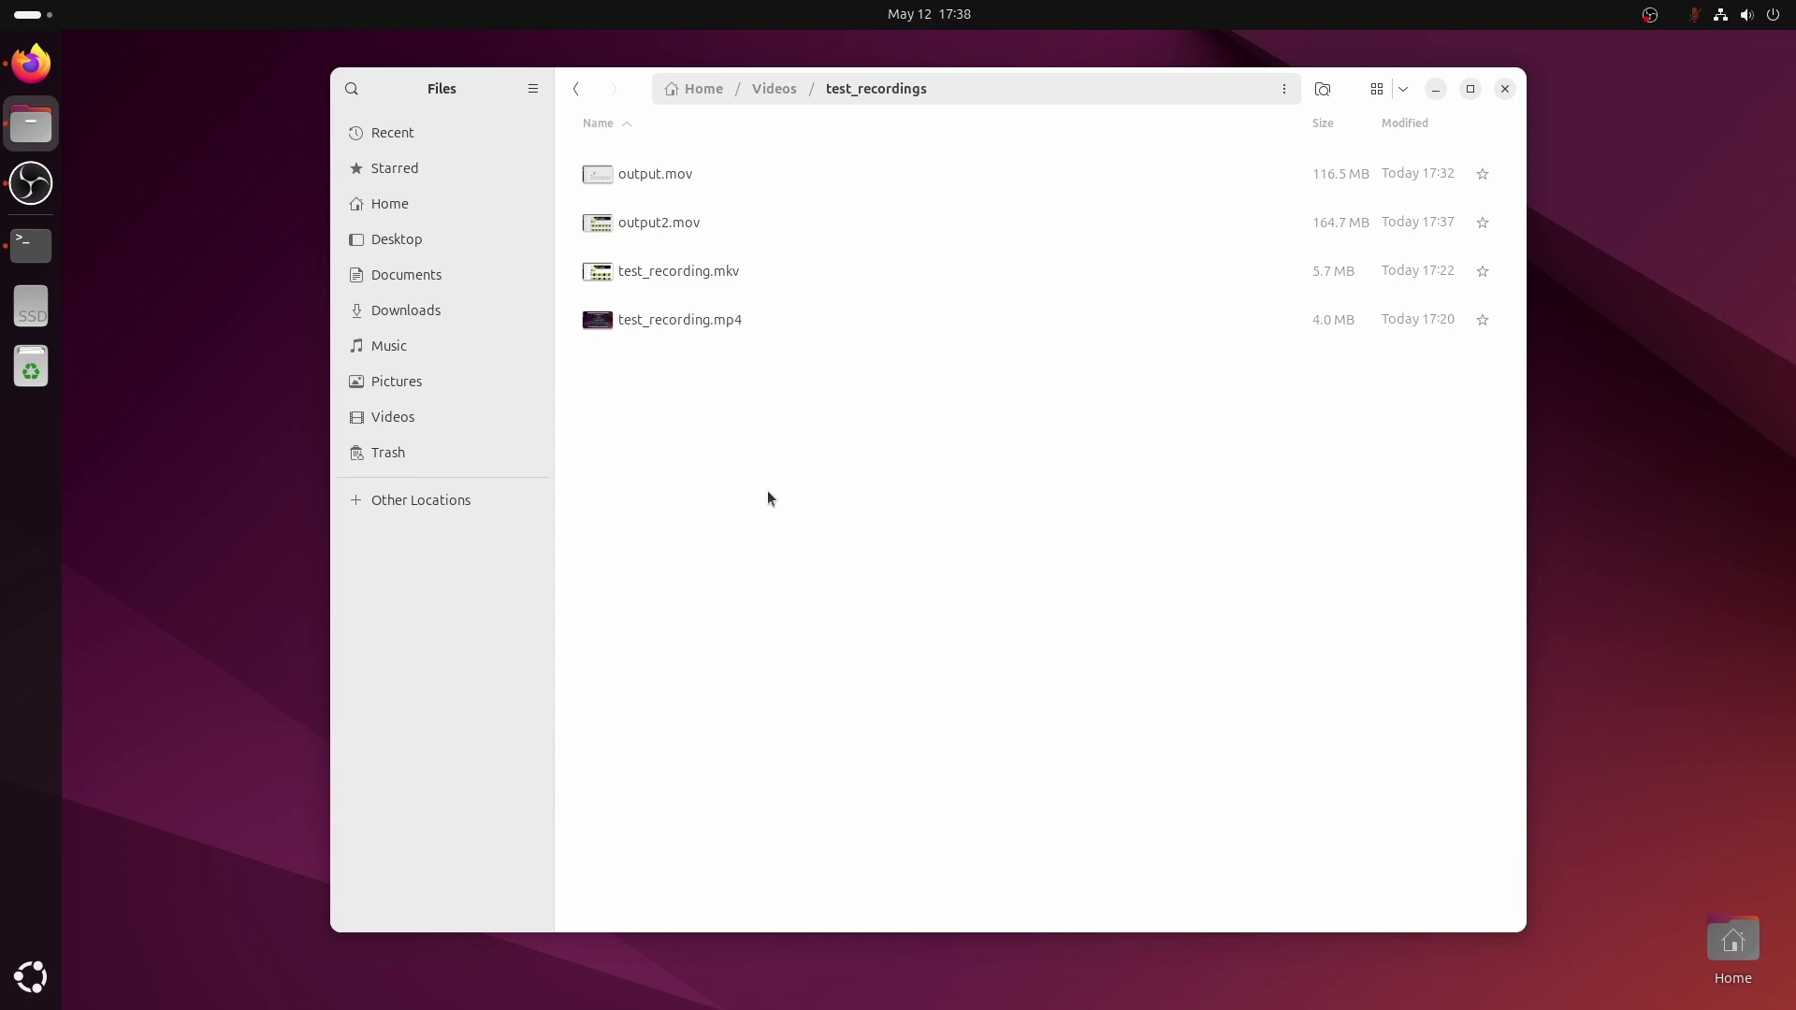
key("super+a")
Launch Resolve, open the timeline_test project, and browse Media Storage to test_recordings.
left_click(740, 899)
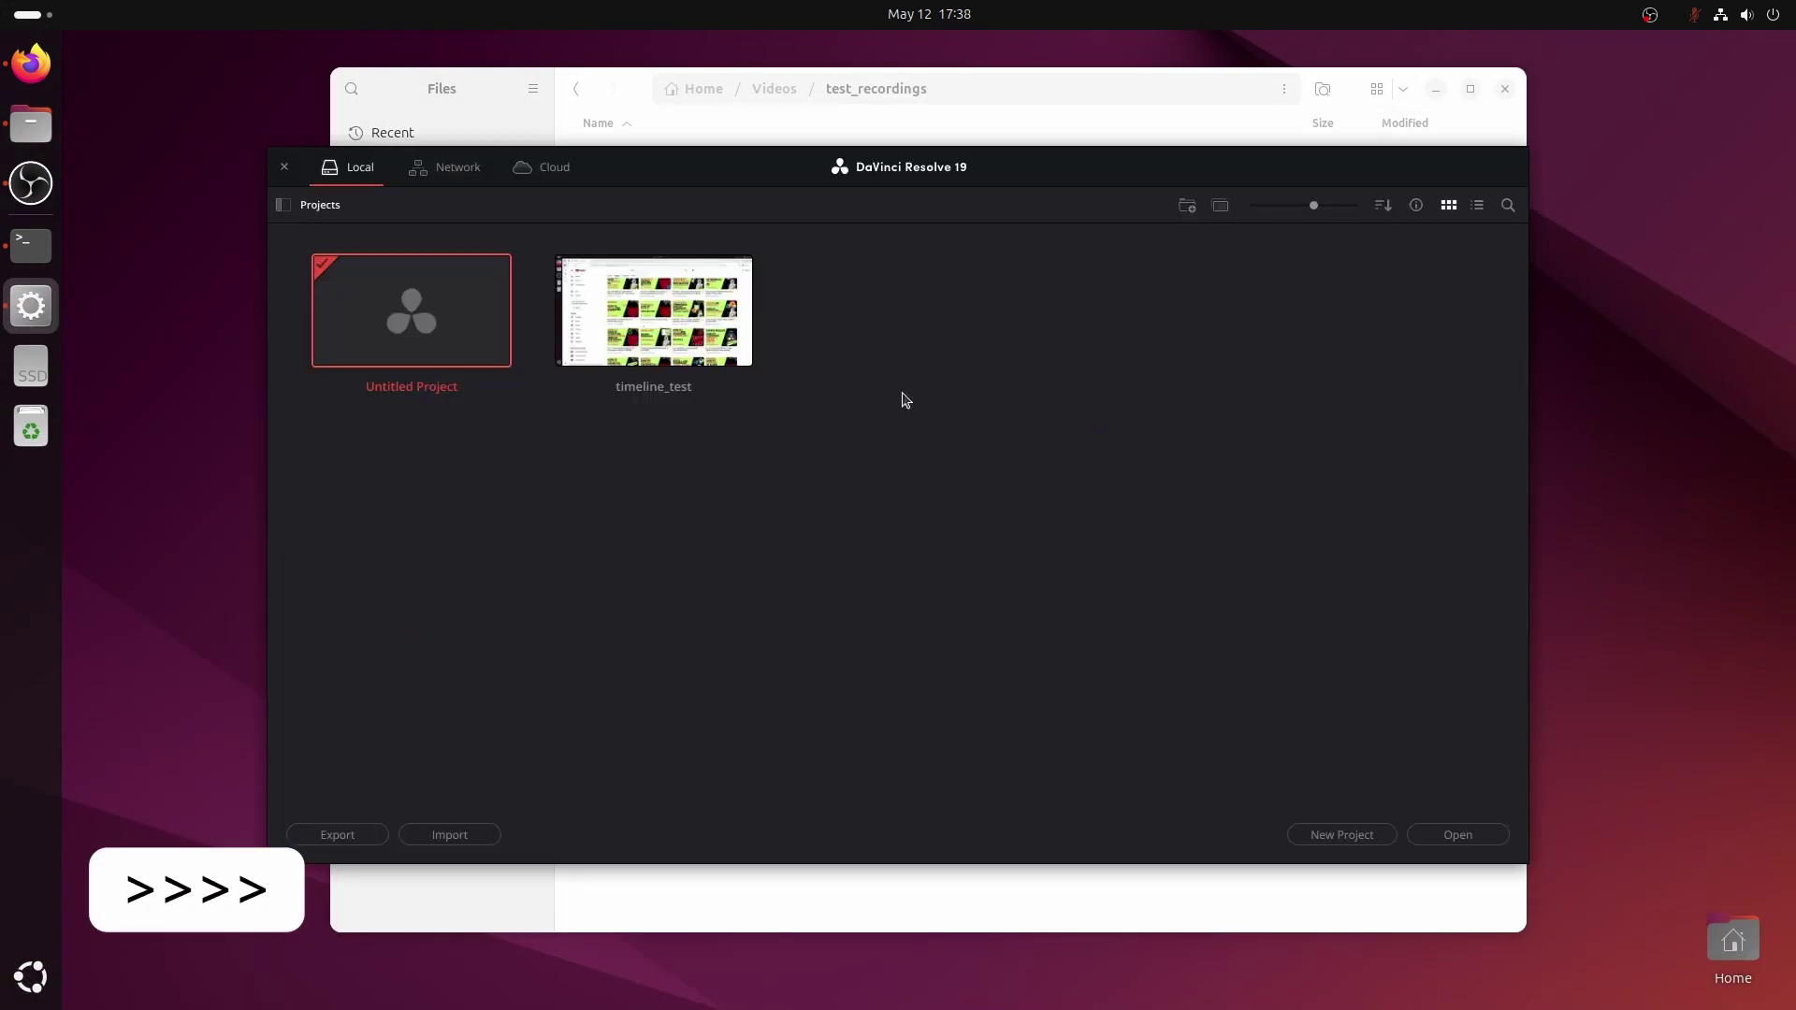
double_click(654, 314)
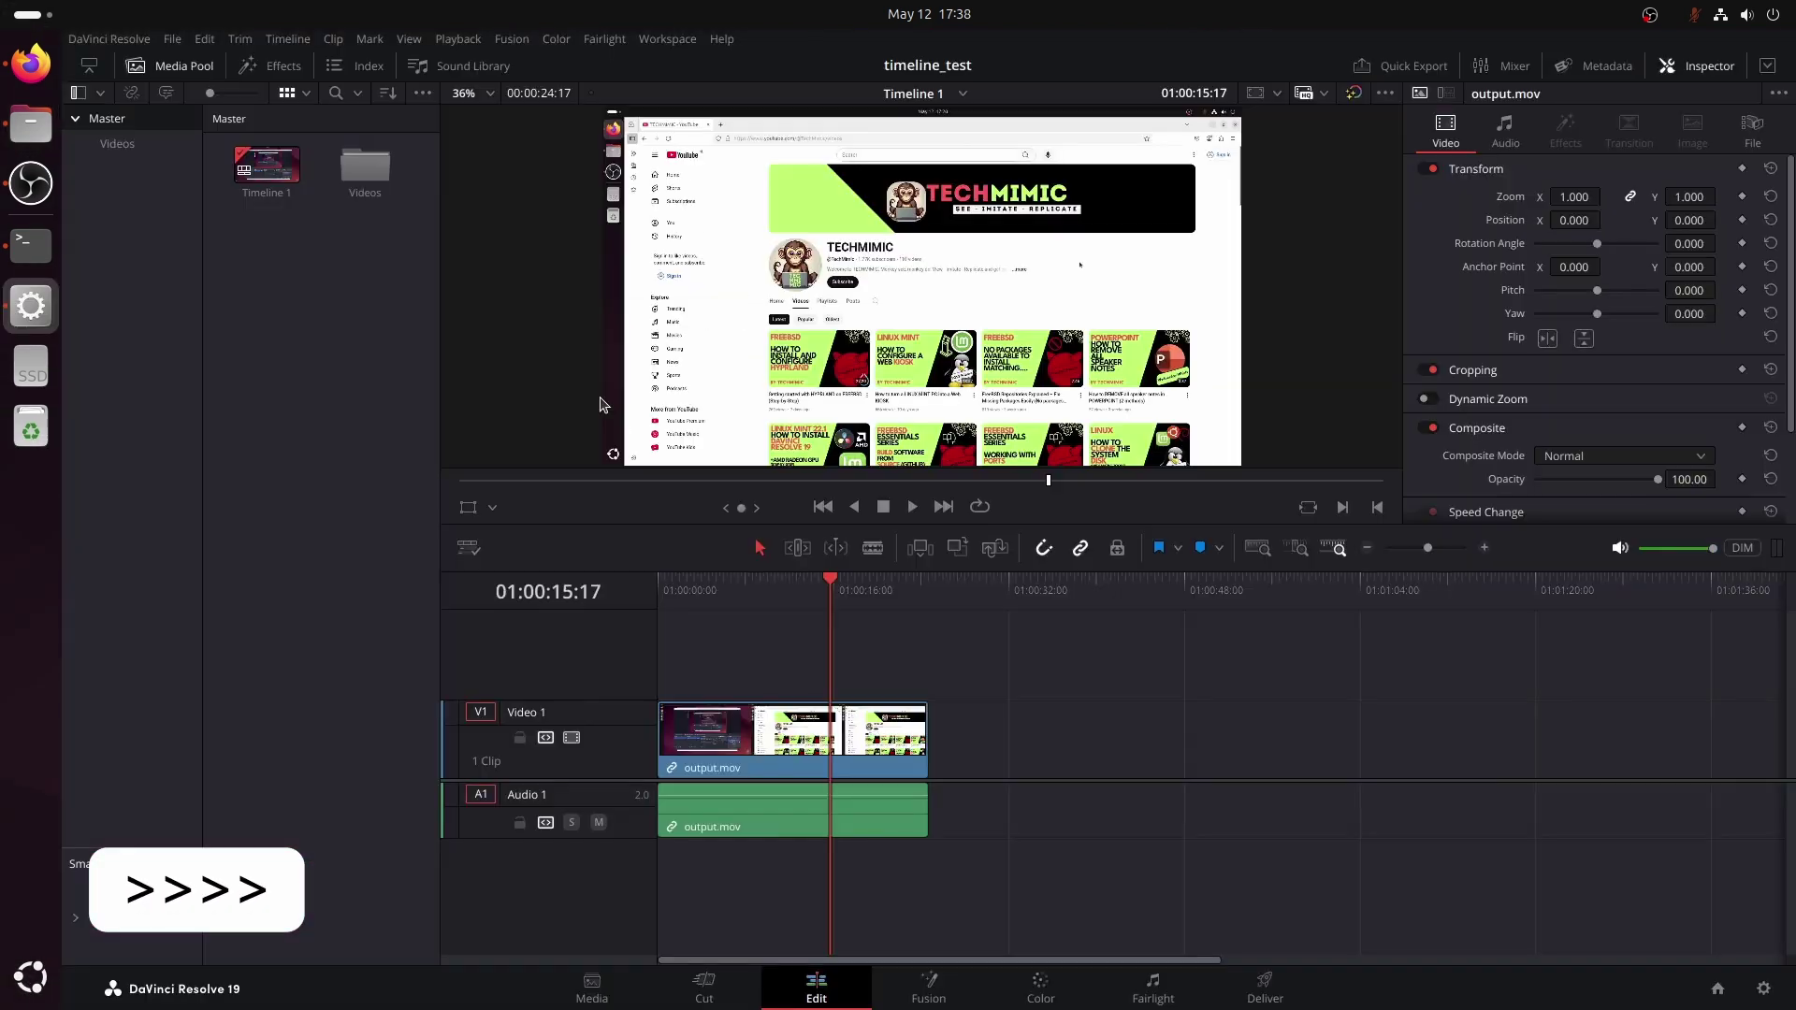
left_click(594, 982)
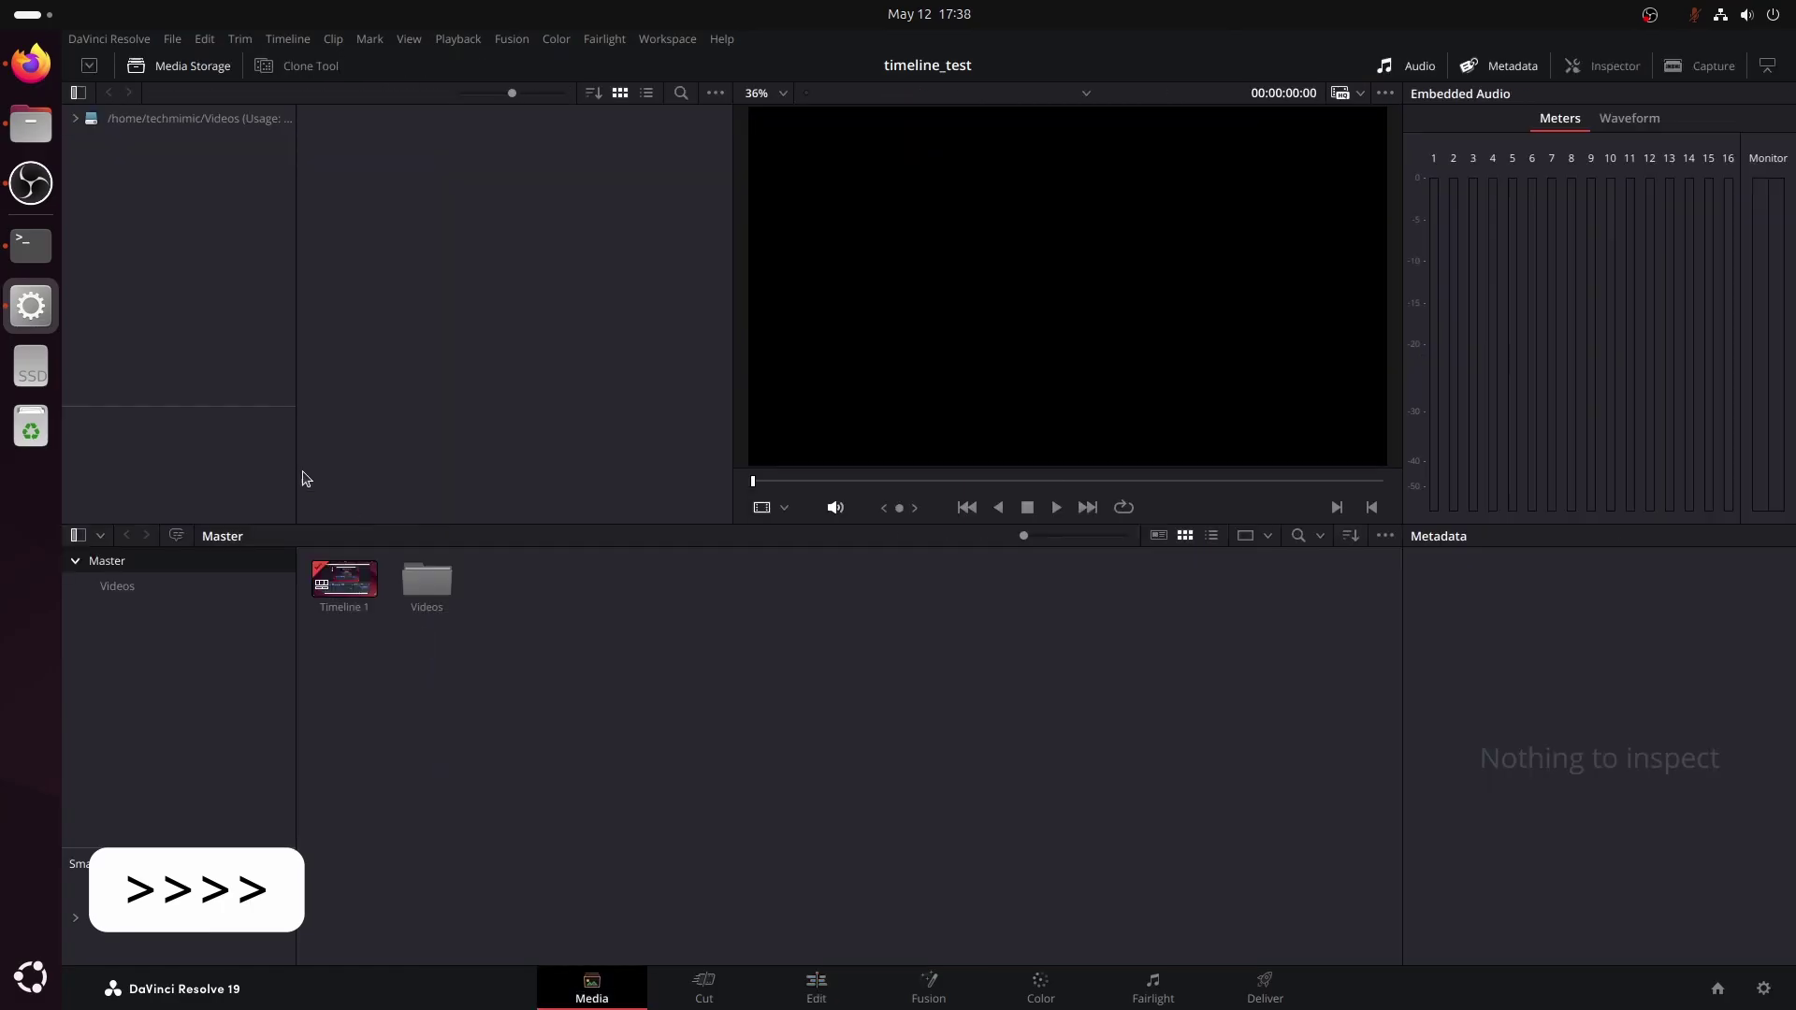
left_click(168, 119)
double_click(513, 150)
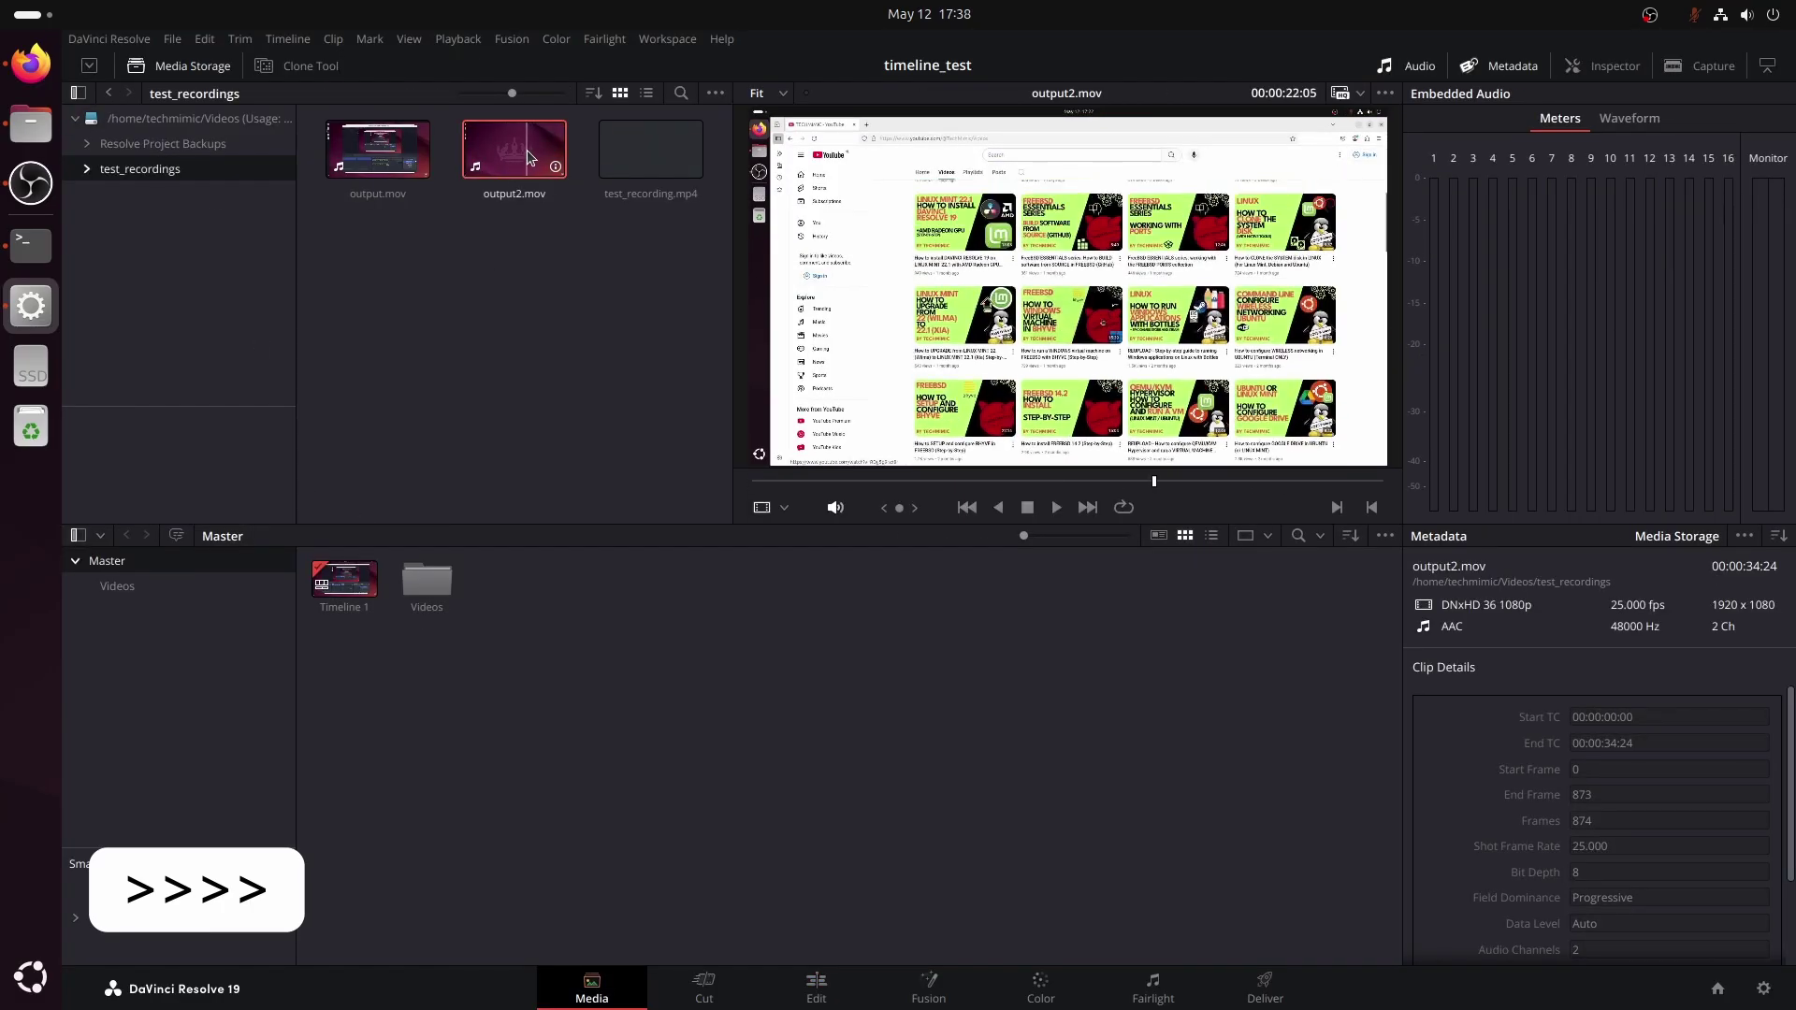
Place output2.mov on the timeline after output.mov, play it, and scrub through the second clip.
double_click(427, 580)
left_click(815, 991)
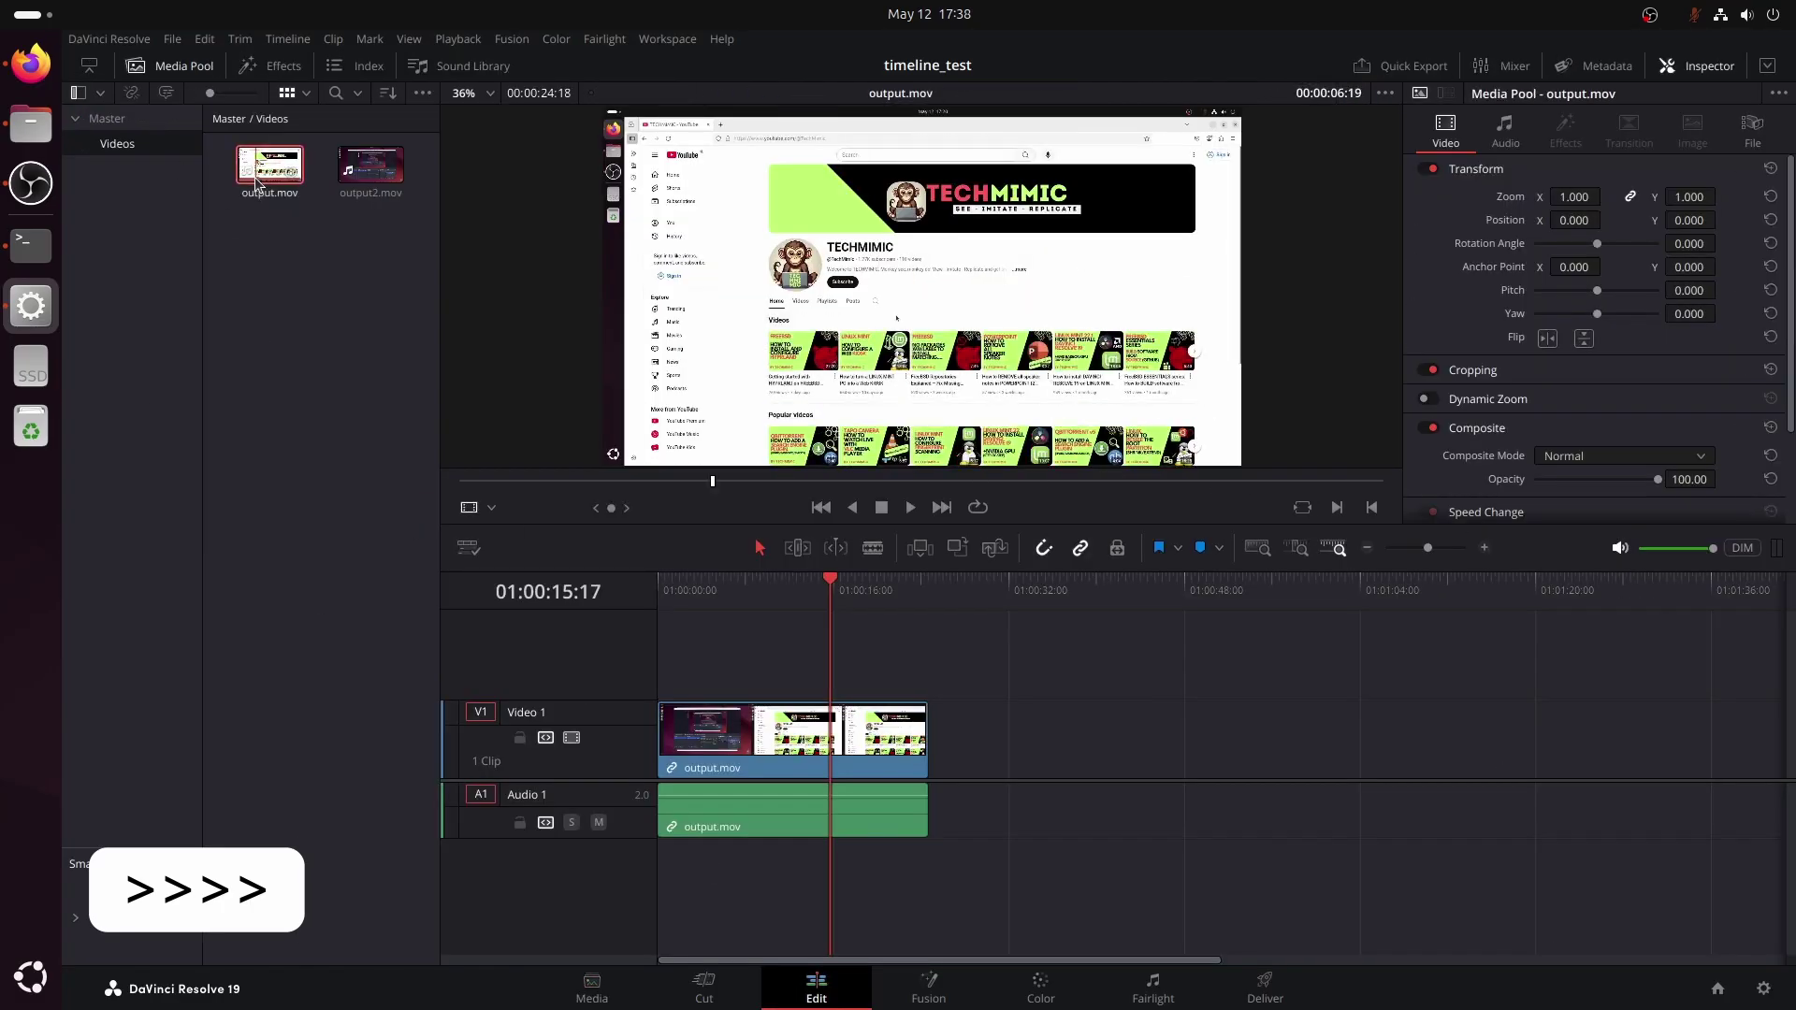
left_click_drag(371, 164, 937, 722)
key("space")
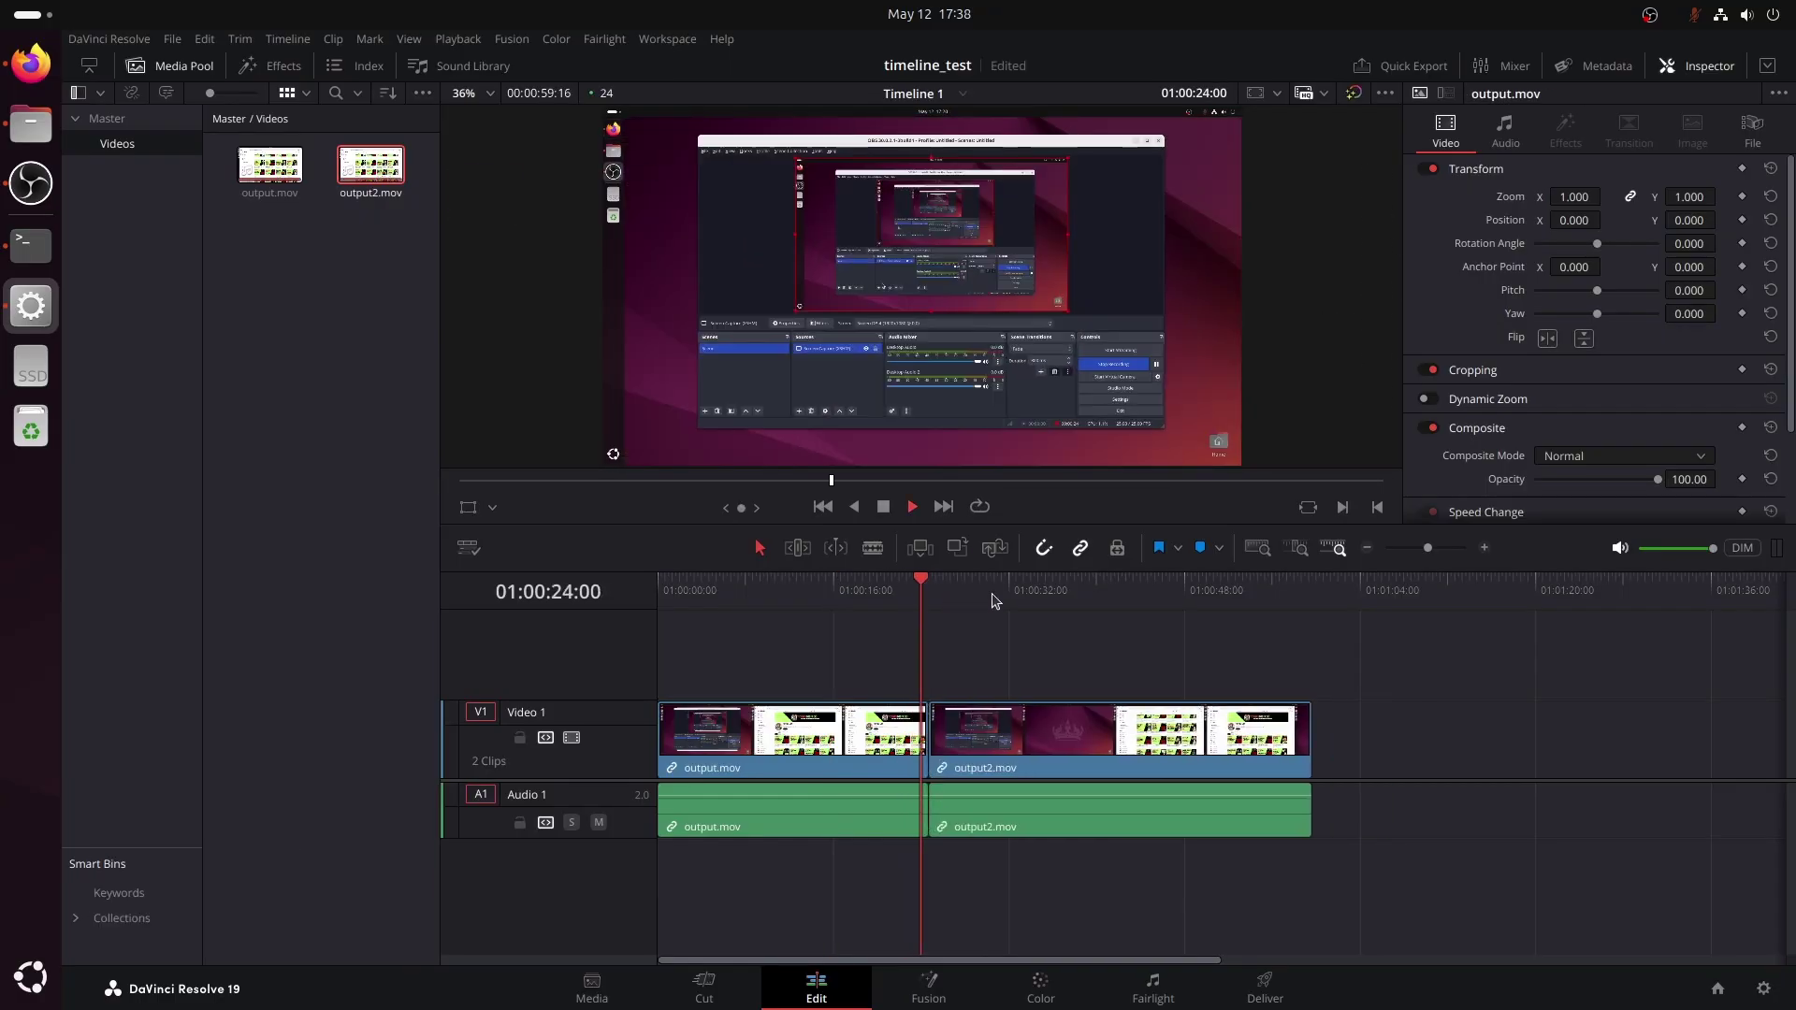
left_click_drag(957, 601, 1158, 615)
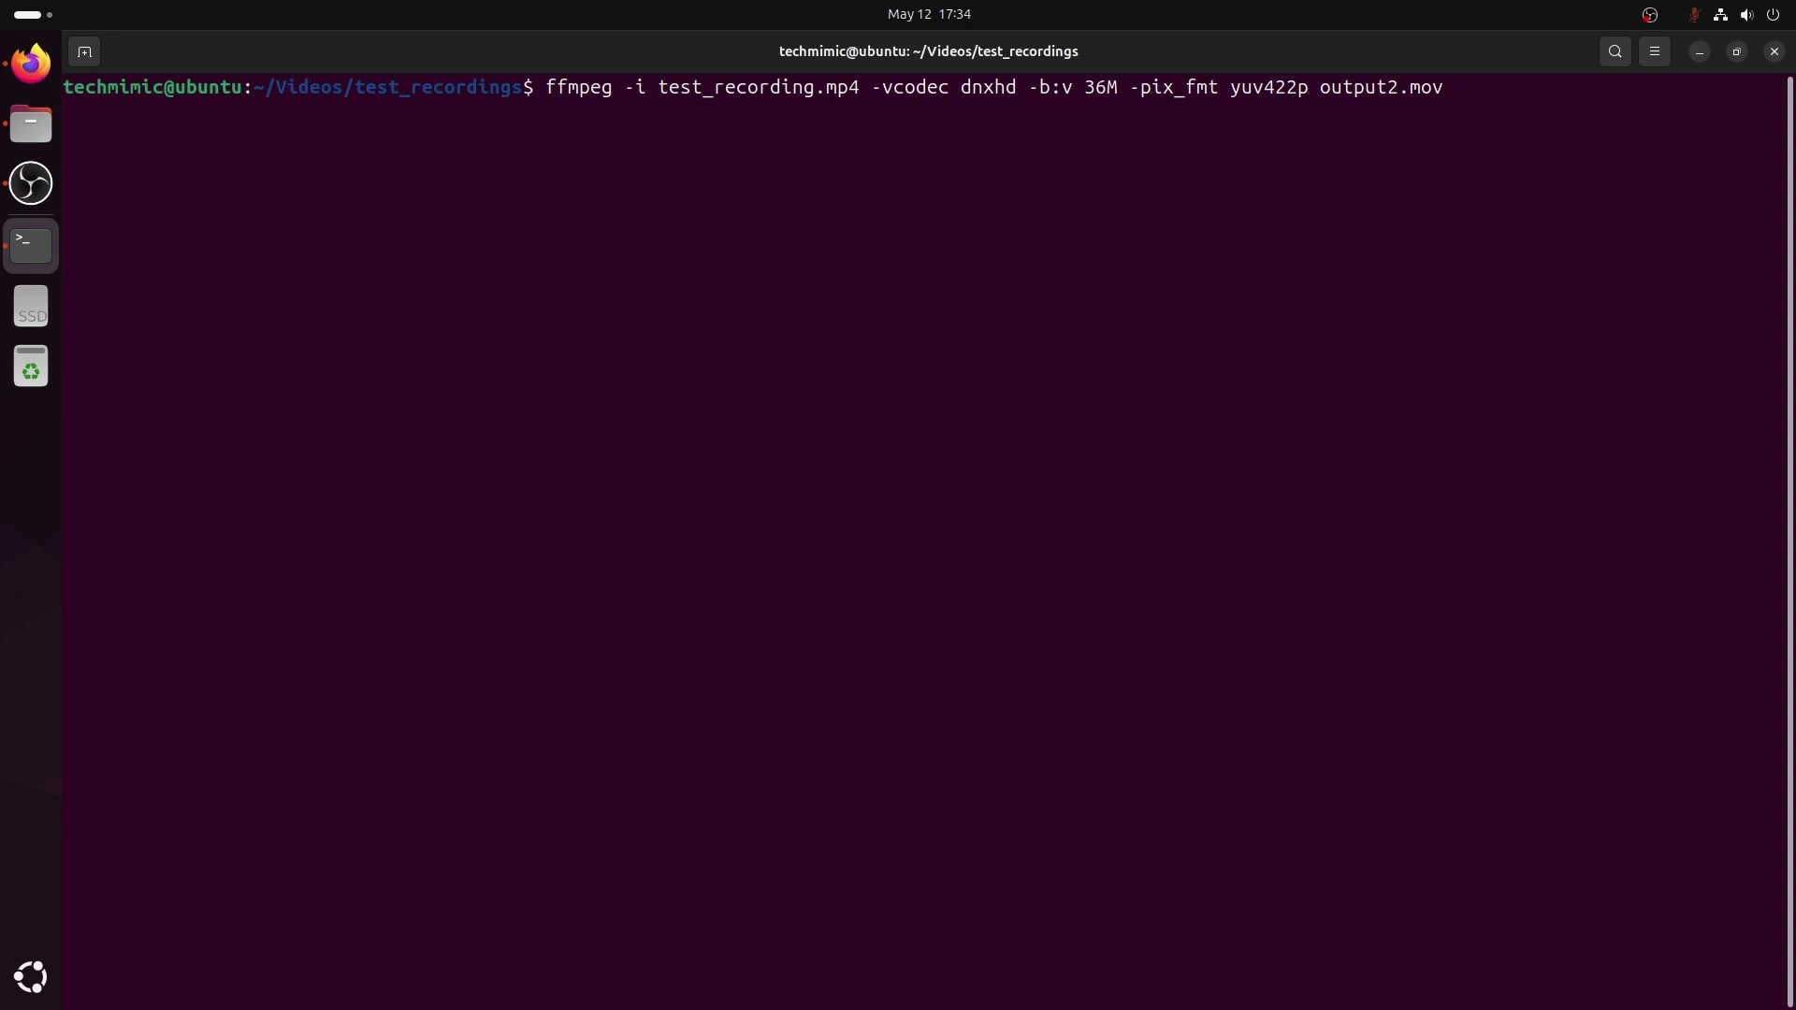
Add -hwaccel_output_format cuda to the ffmpeg command and rerun the output2.mov conversion.
type("-hw")
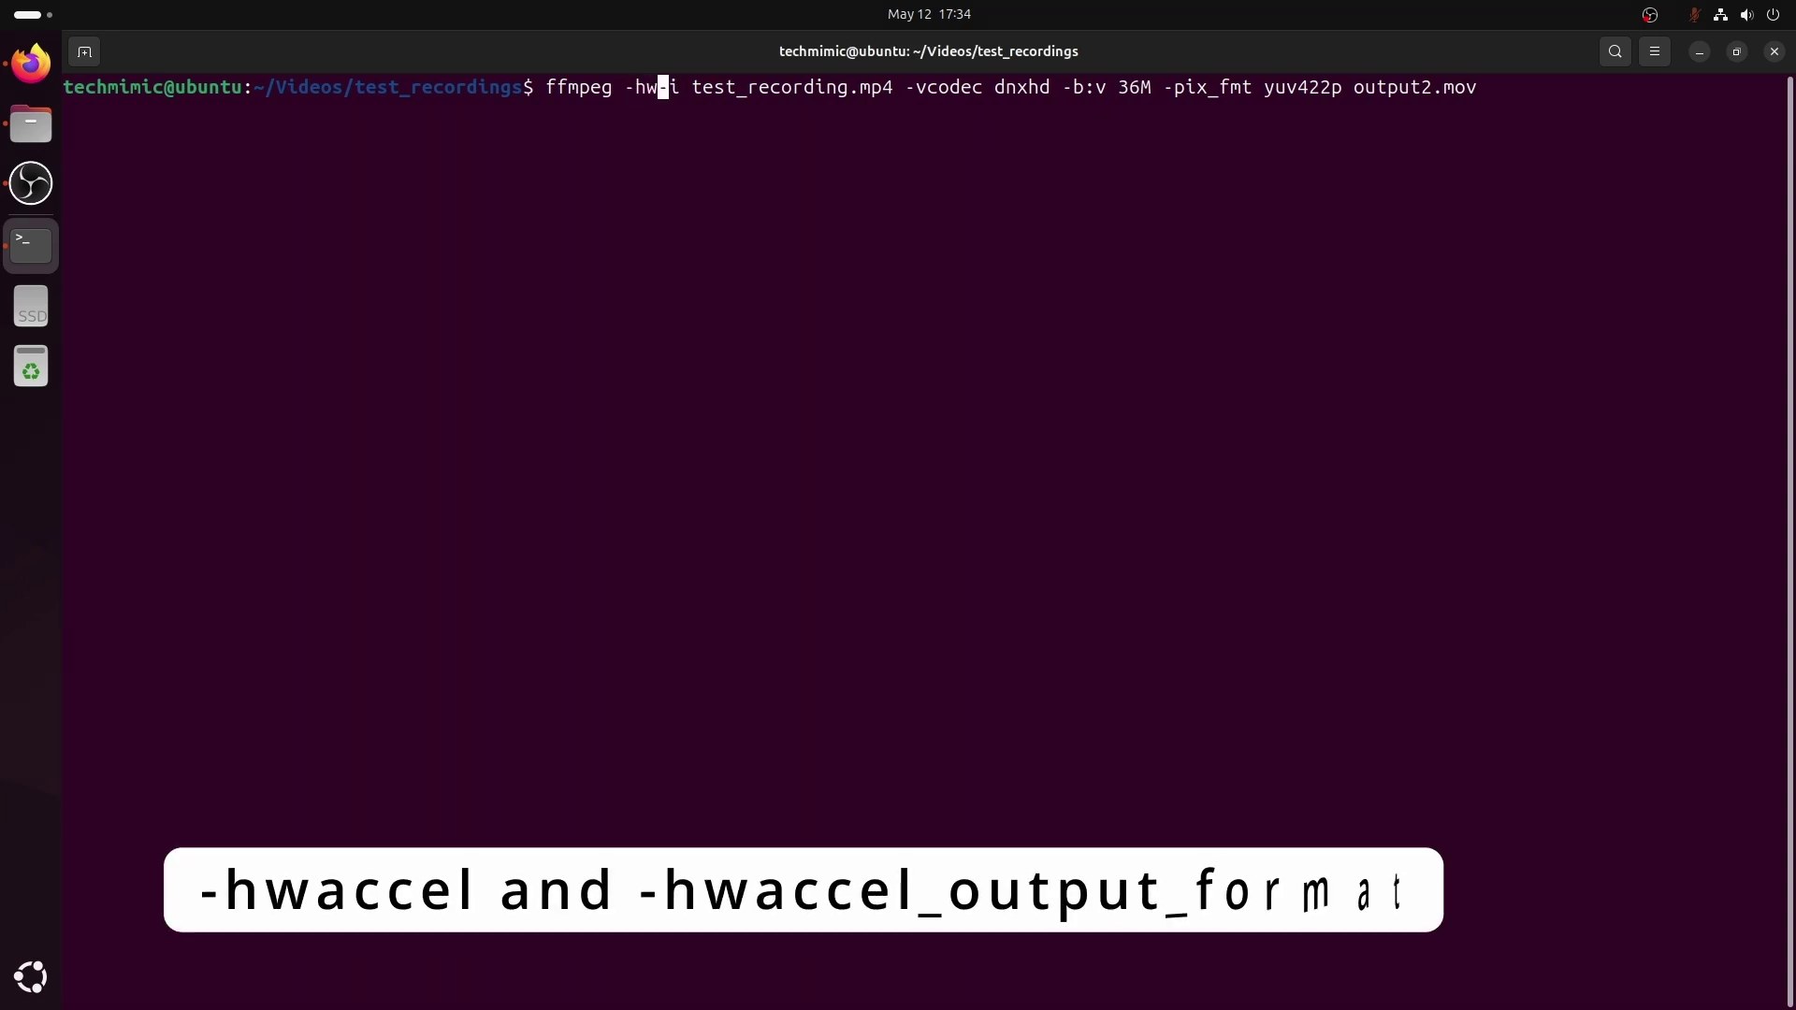
type("accel_ou")
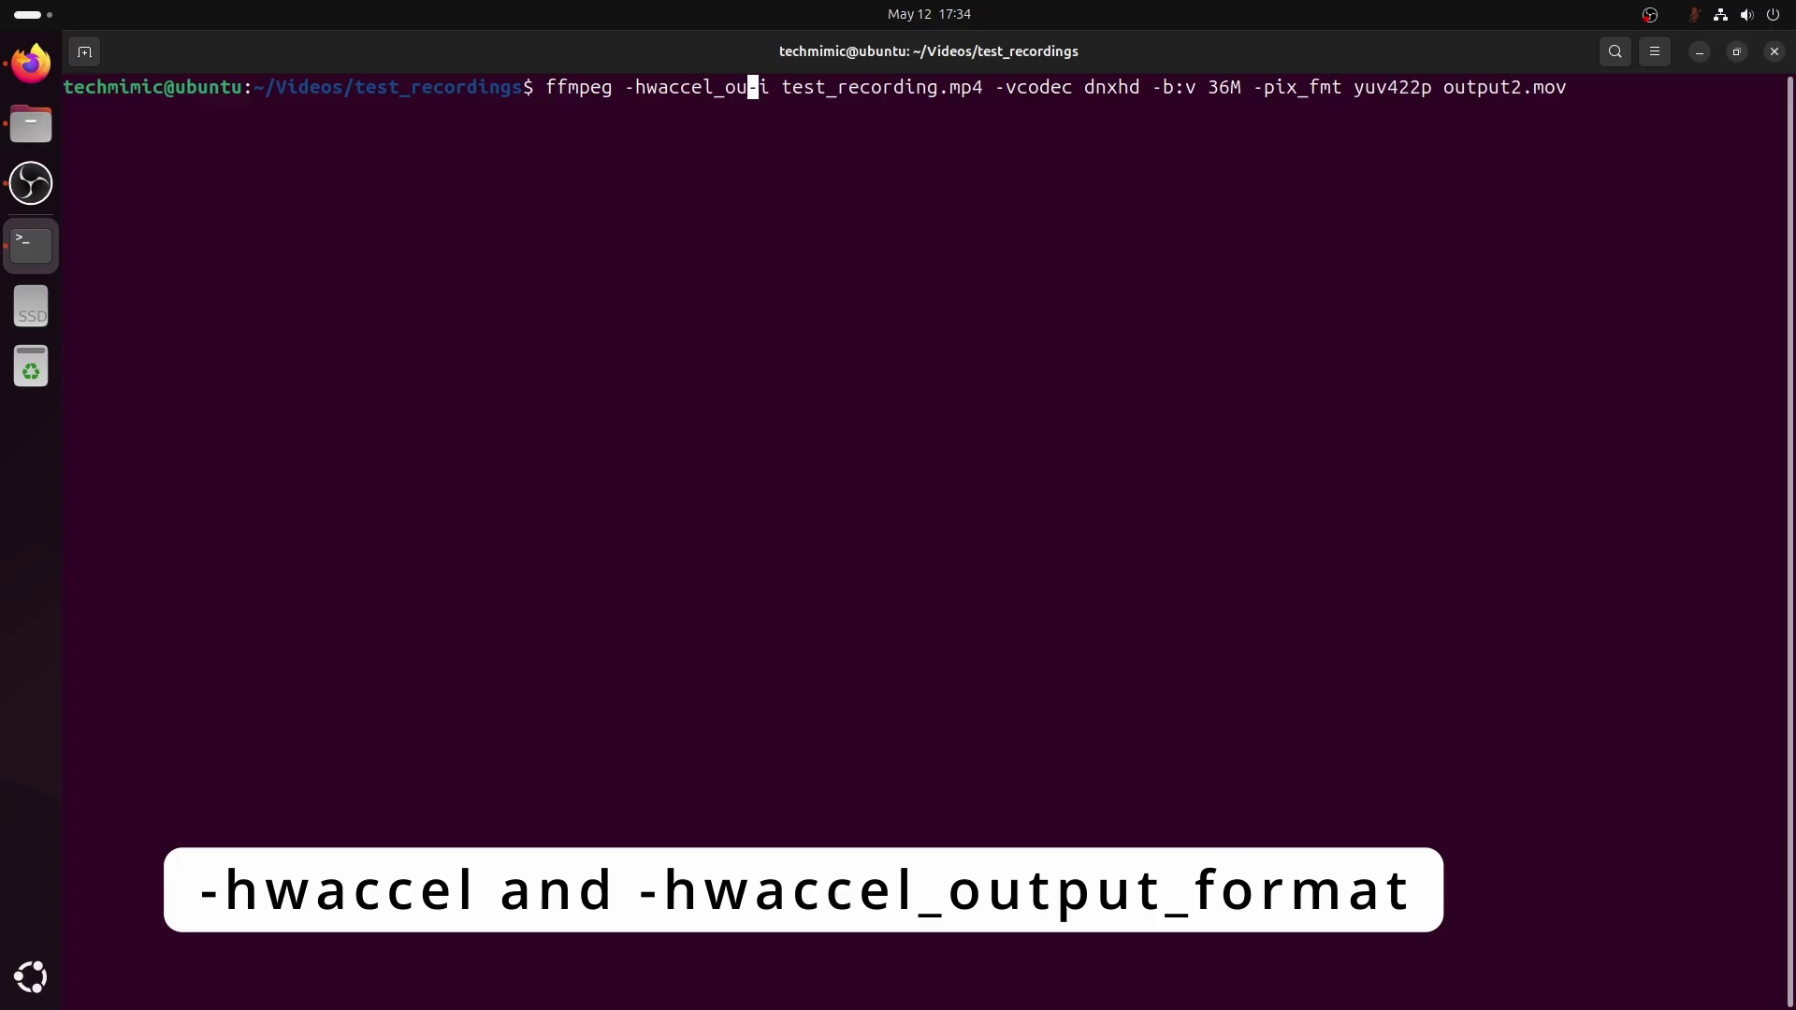
type("tput_format ")
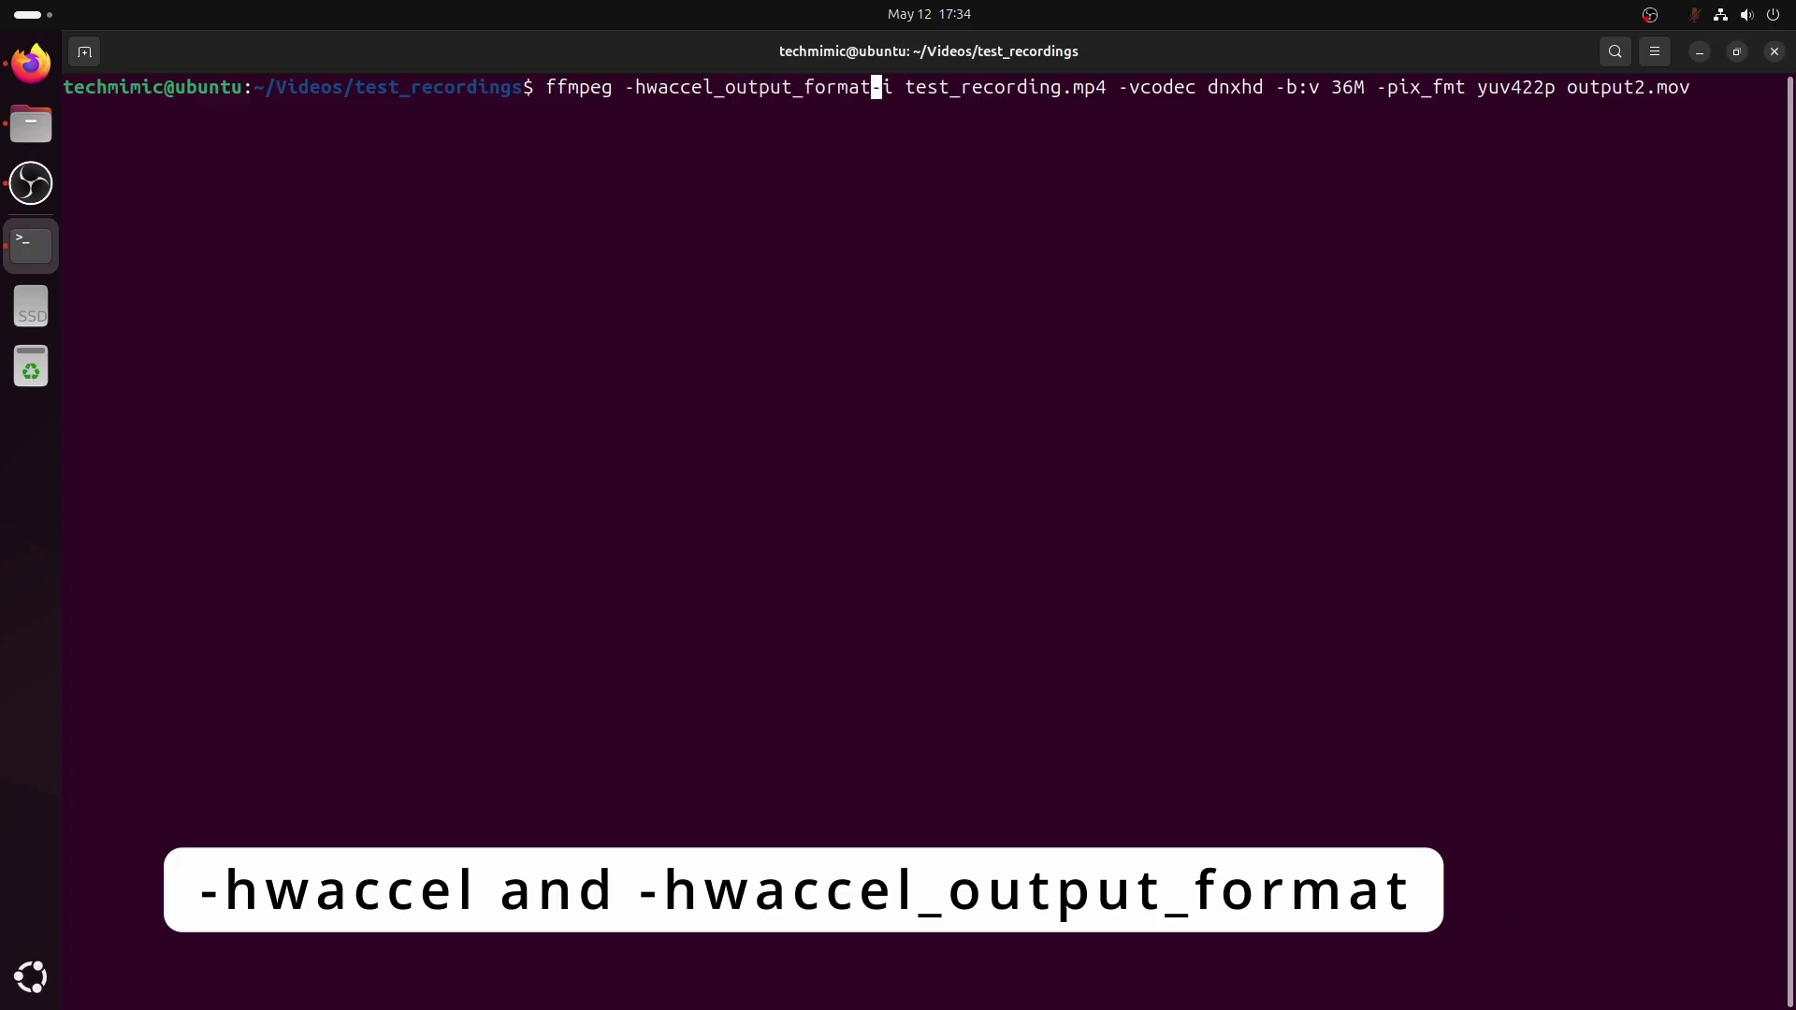
type("cuda")
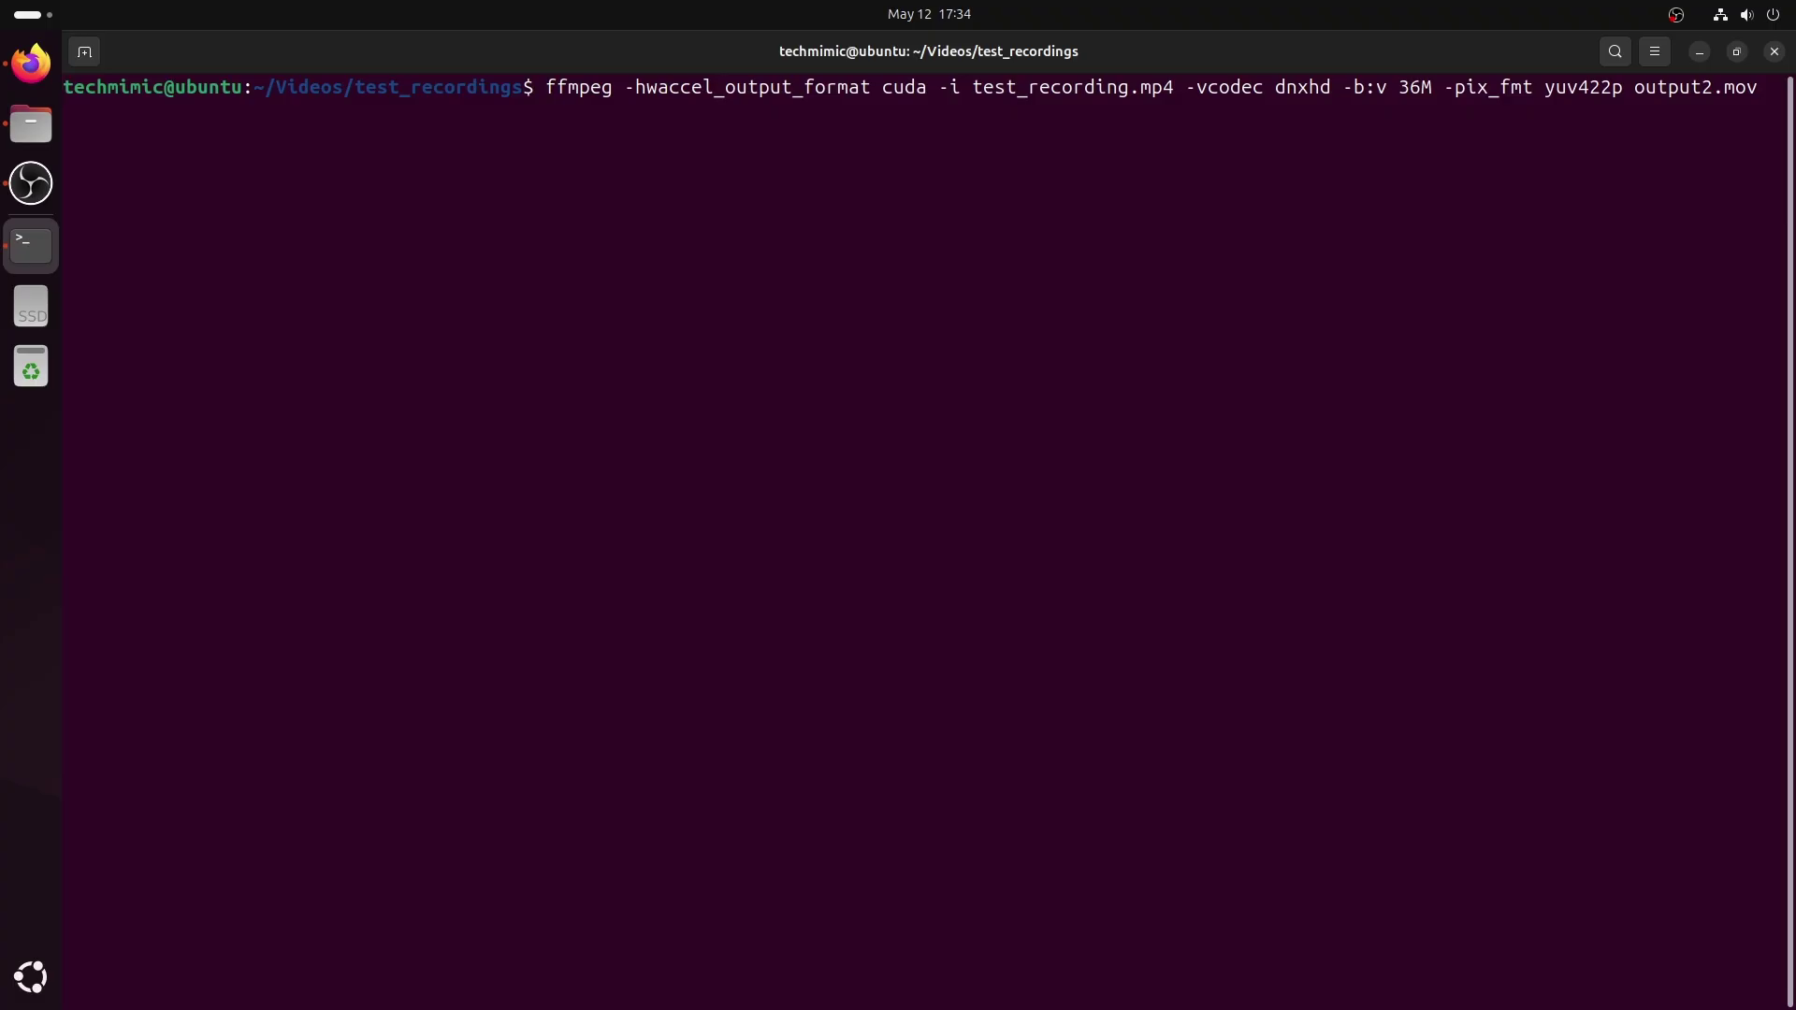
key("Return")
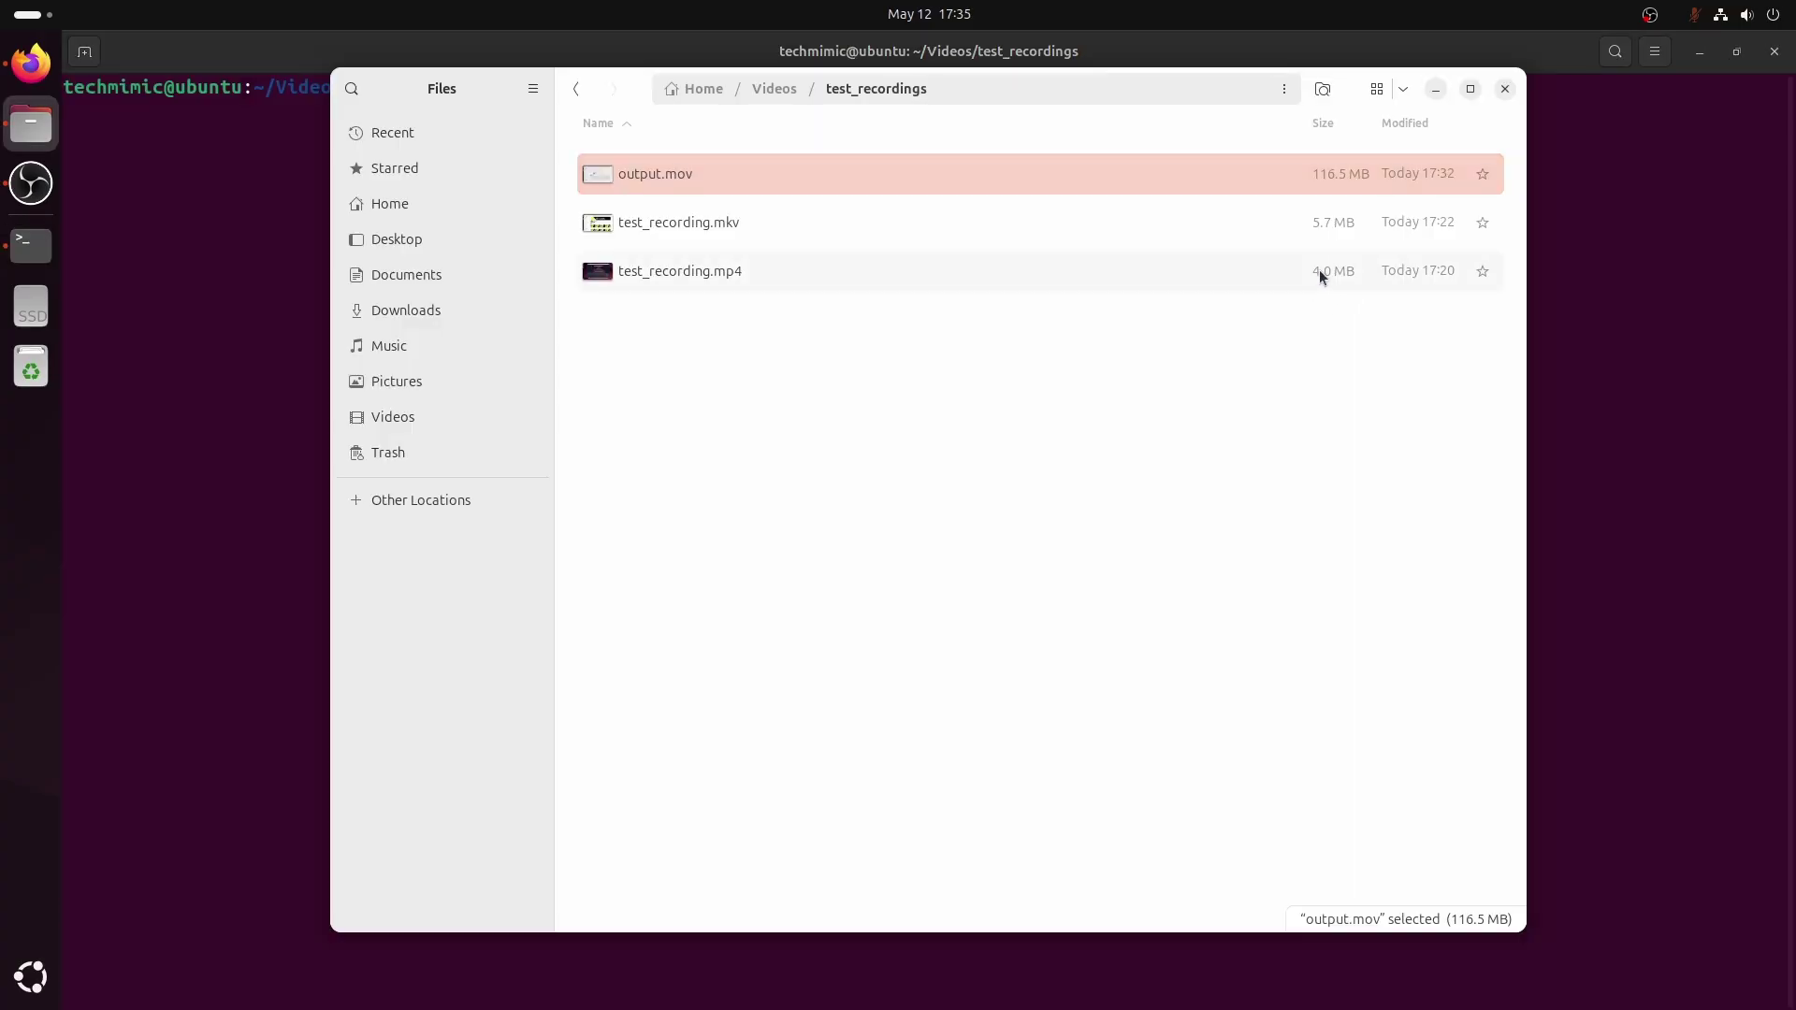
left_click(1323, 270)
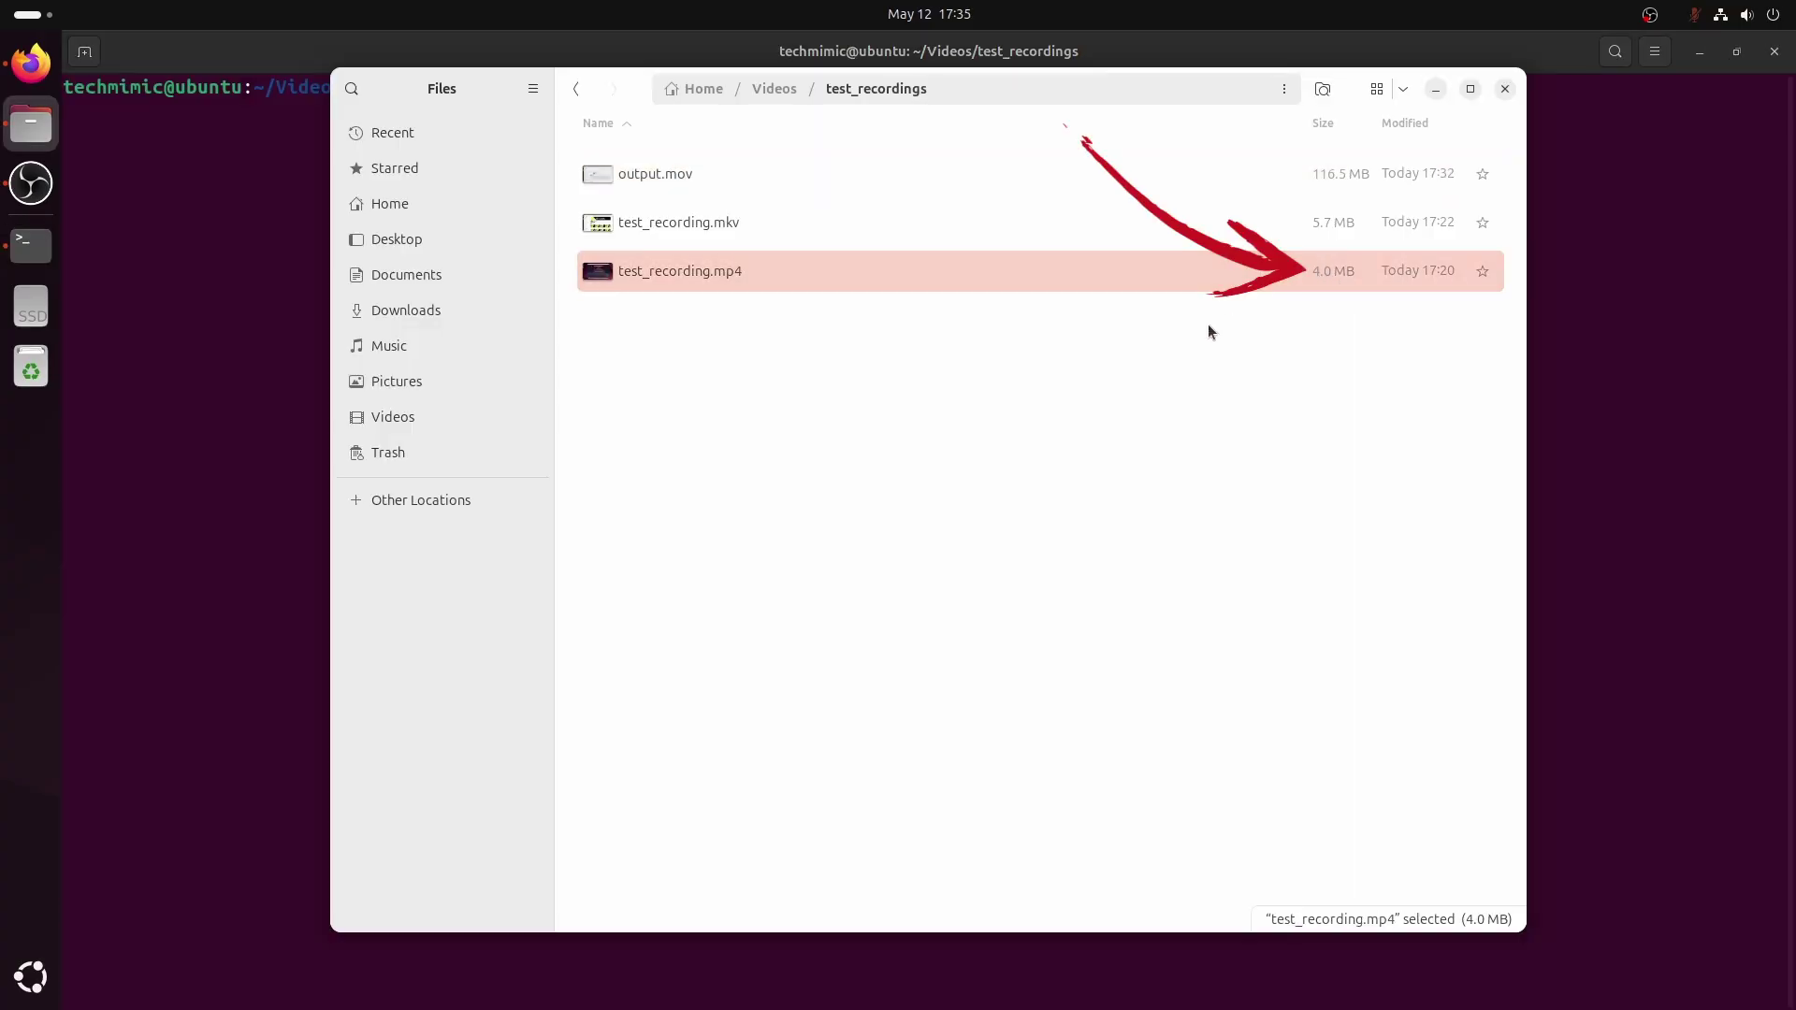